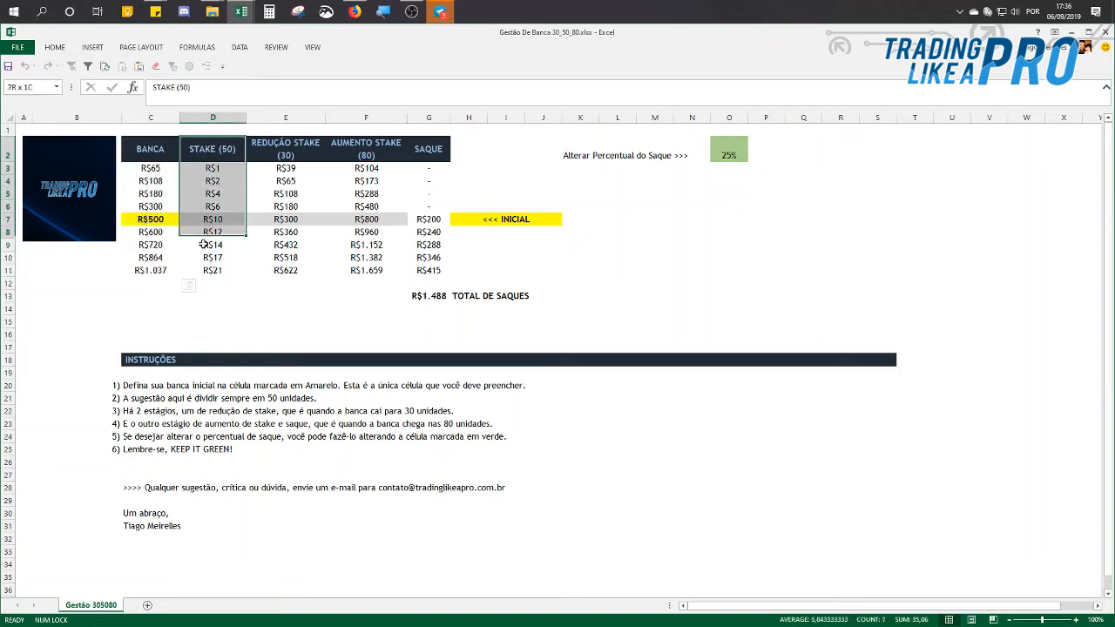
Step: Review the STAKE (50), REDUÇÃO STAKE (30) and AUMENTO STAKE (80) columns of the bankroll table
{"action": "left_click_drag", "start_coordinate": [287, 145], "coordinate": [286, 272]}
{"action": "left_click_drag", "start_coordinate": [366, 148], "coordinate": [366, 284]}
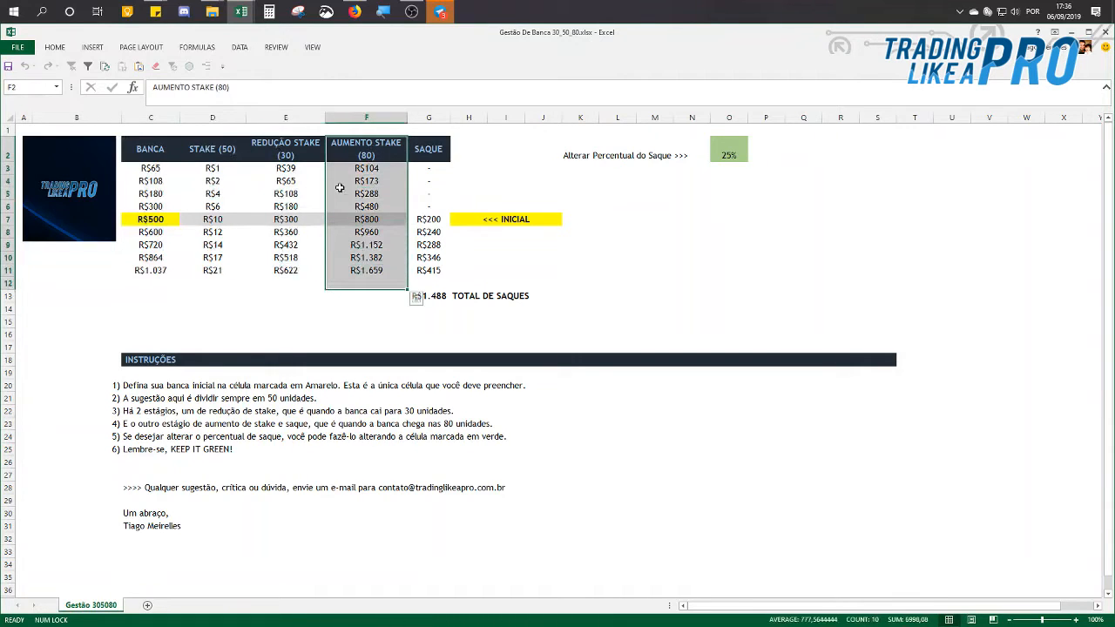
{"action": "left_click", "coordinate": [243, 158]}
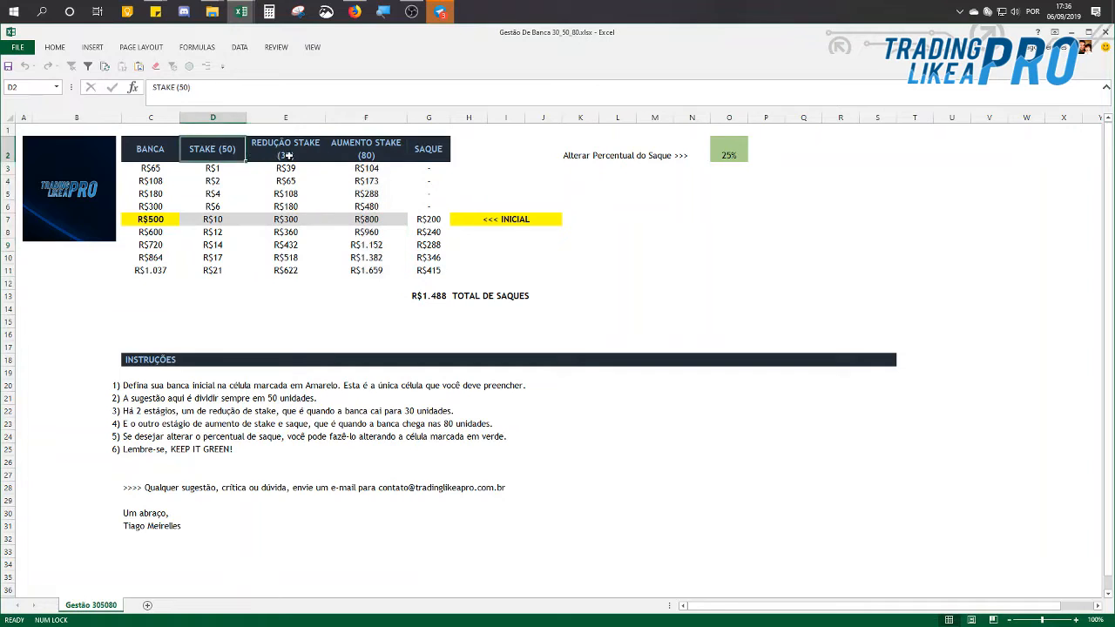
{"action": "left_click", "coordinate": [289, 157]}
{"action": "left_click", "coordinate": [225, 151]}
{"action": "left_click", "coordinate": [357, 157]}
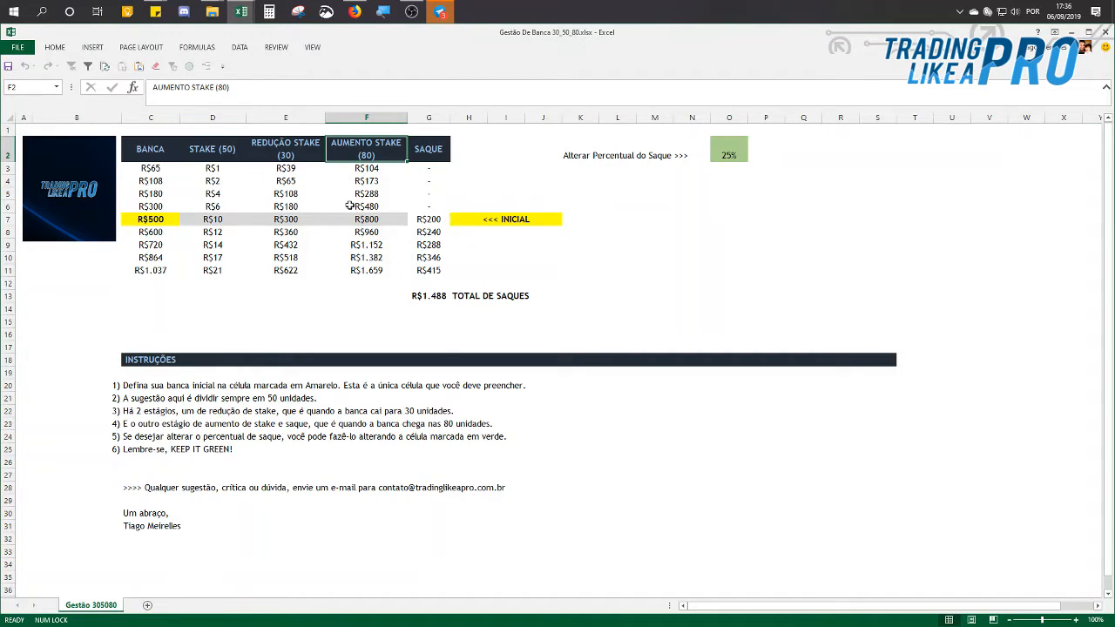
Step: Set the initial bankroll in the yellow BANCA cell C7 to 1000
{"action": "left_click", "coordinate": [166, 223]}
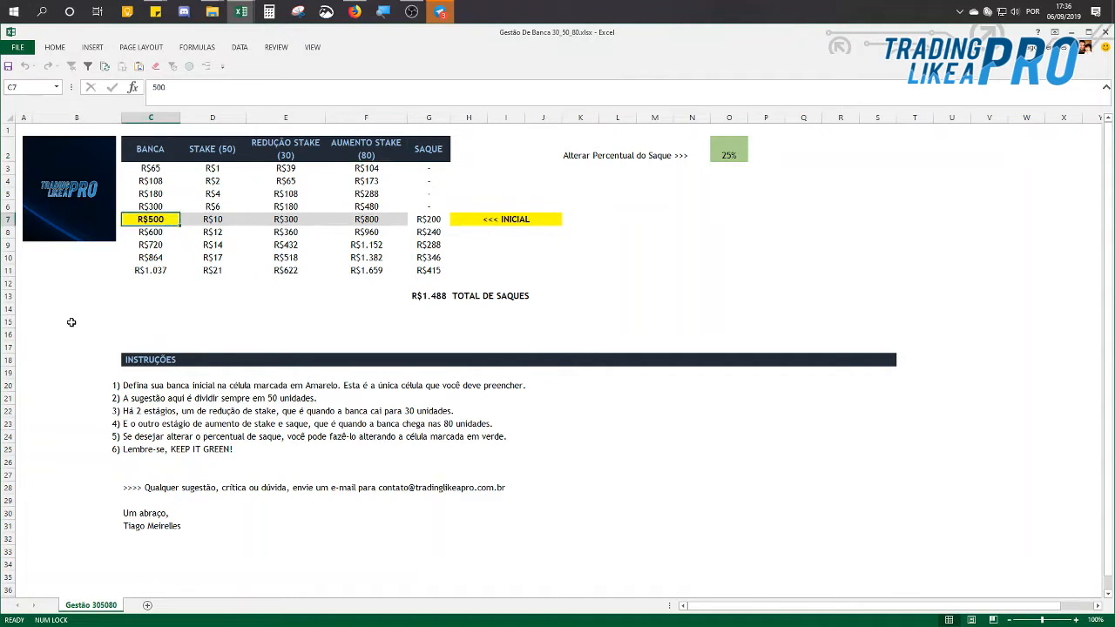
{"action": "type", "text": "1000"}
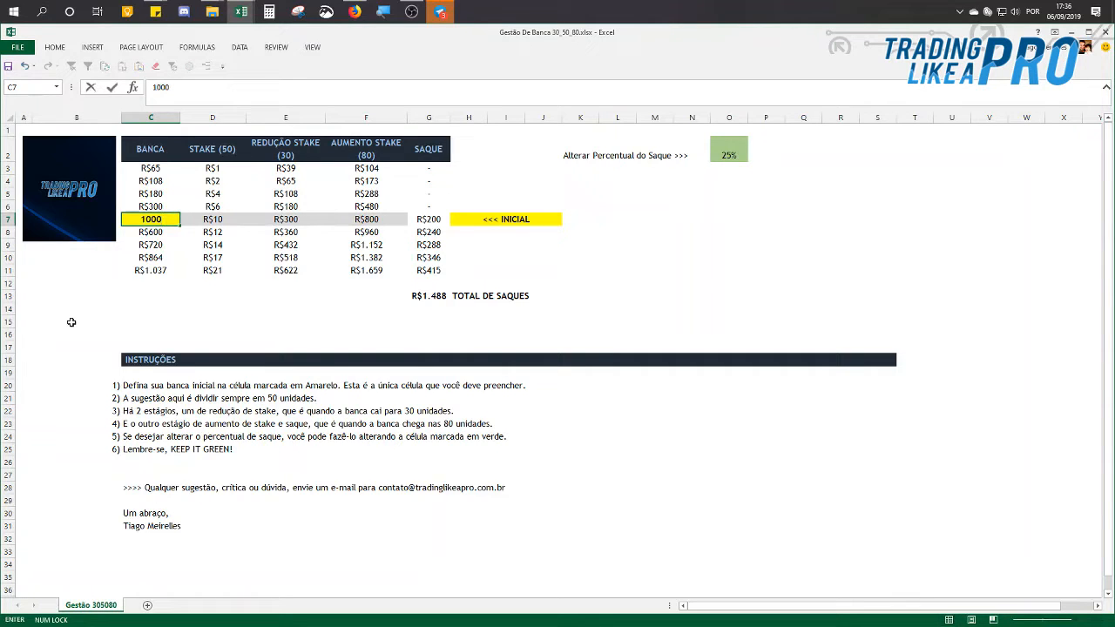
{"action": "key", "text": "Return"}
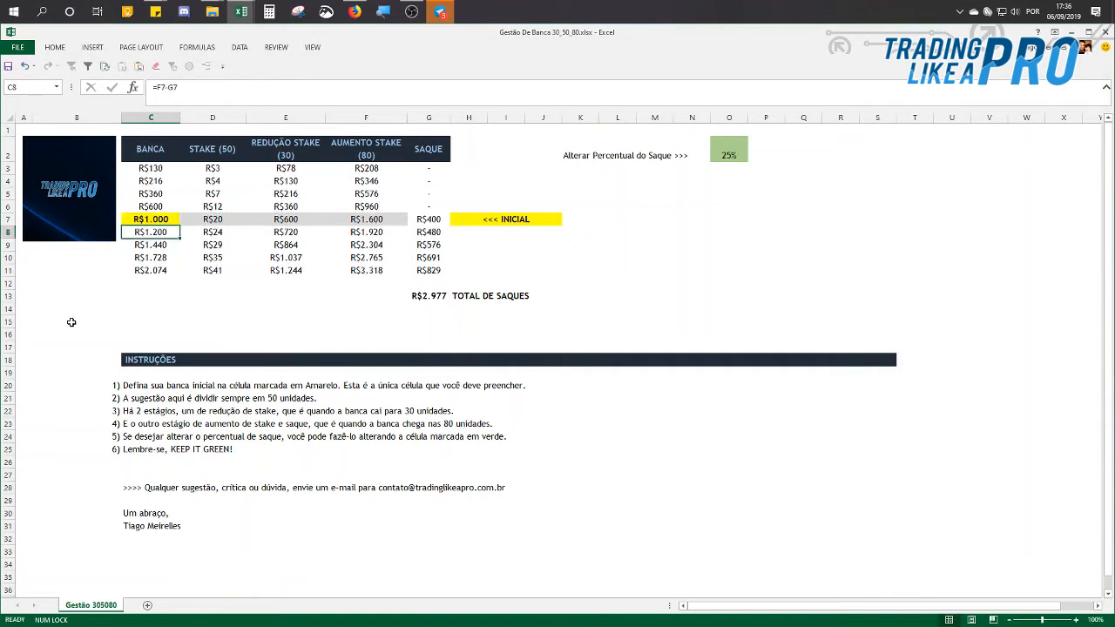
Step: Examine the initial row's bankroll, stake, and stake reduction and increase thresholds in C7 through F7
{"action": "left_click", "coordinate": [151, 219]}
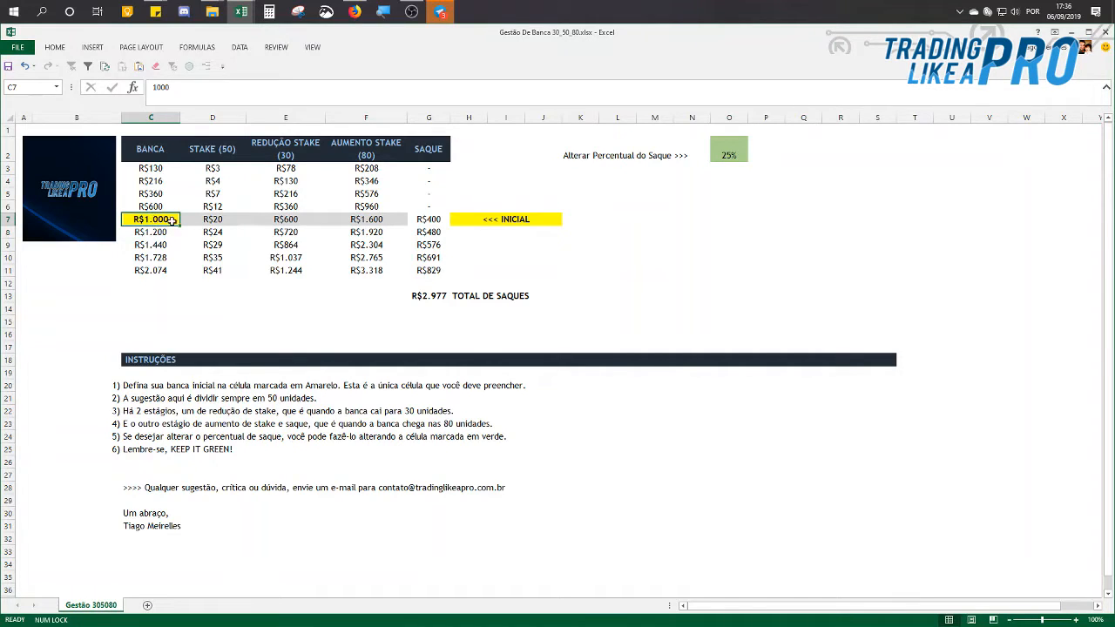
{"action": "left_click", "coordinate": [224, 152]}
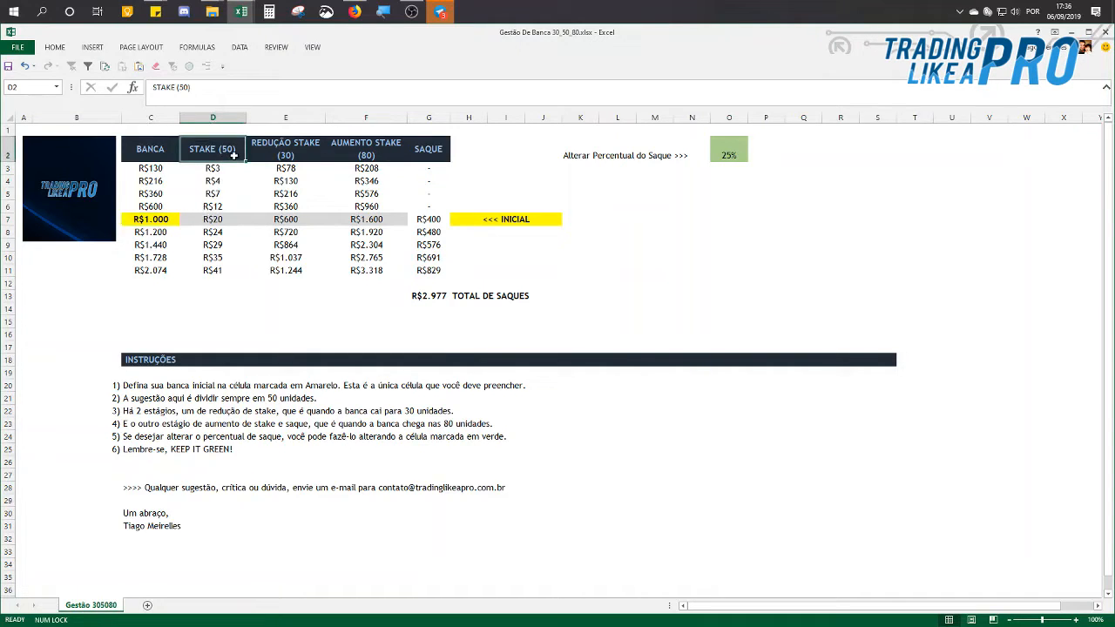
{"action": "left_click", "coordinate": [226, 219]}
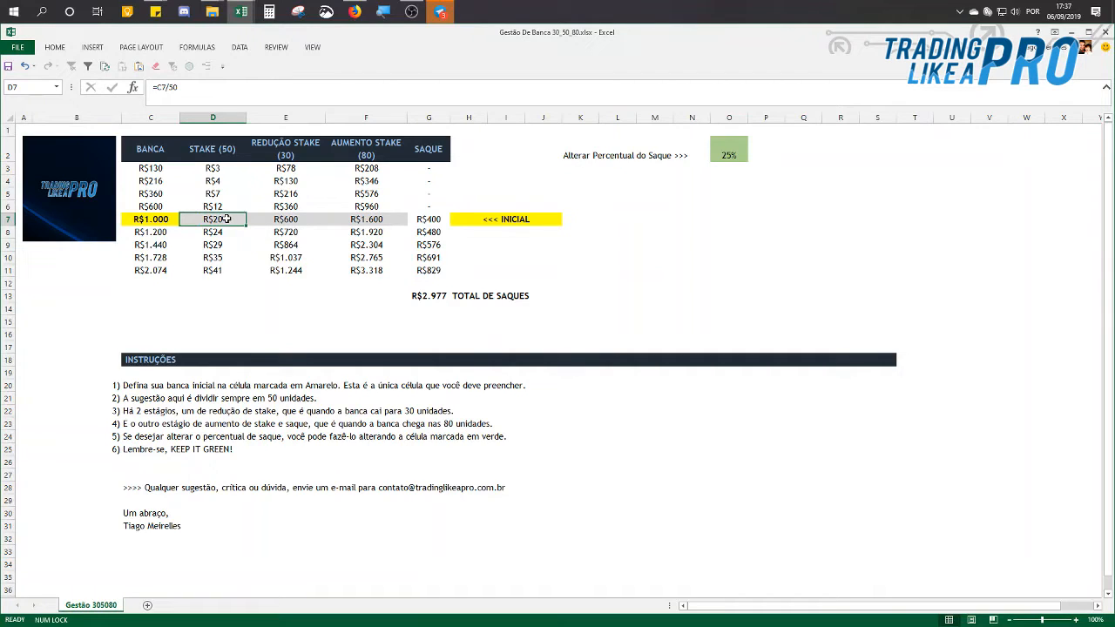
{"action": "left_click", "coordinate": [287, 222]}
{"action": "left_click", "coordinate": [348, 223]}
{"action": "left_click", "coordinate": [289, 220]}
{"action": "left_click", "coordinate": [352, 221]}
{"action": "left_click", "coordinate": [323, 219]}
{"action": "left_click", "coordinate": [353, 219]}
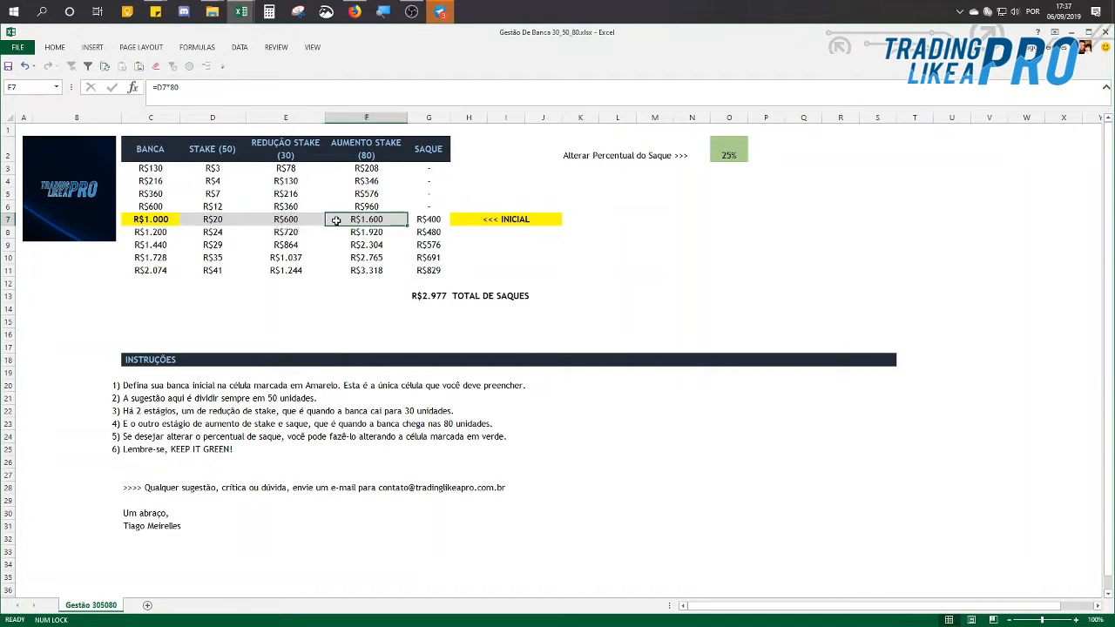
Step: Trace how the initial row's REDUÇÃO STAKE (30) threshold in E7 leads to the lower bankroll and stake in row 6
{"action": "left_click", "coordinate": [165, 222]}
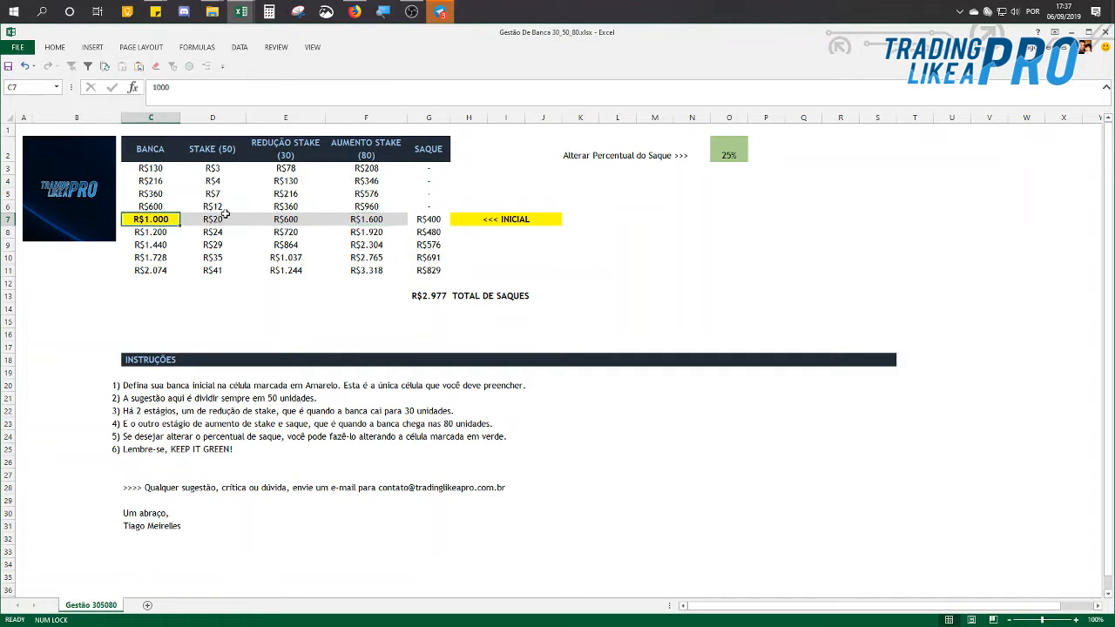
{"action": "left_click", "coordinate": [222, 220]}
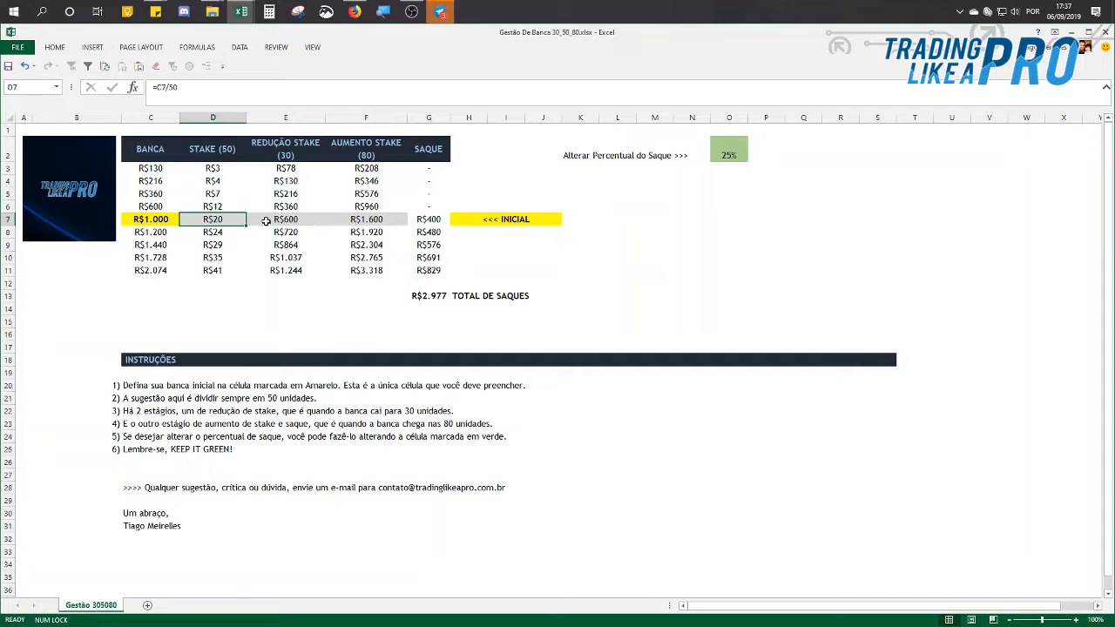
{"action": "left_click", "coordinate": [299, 156]}
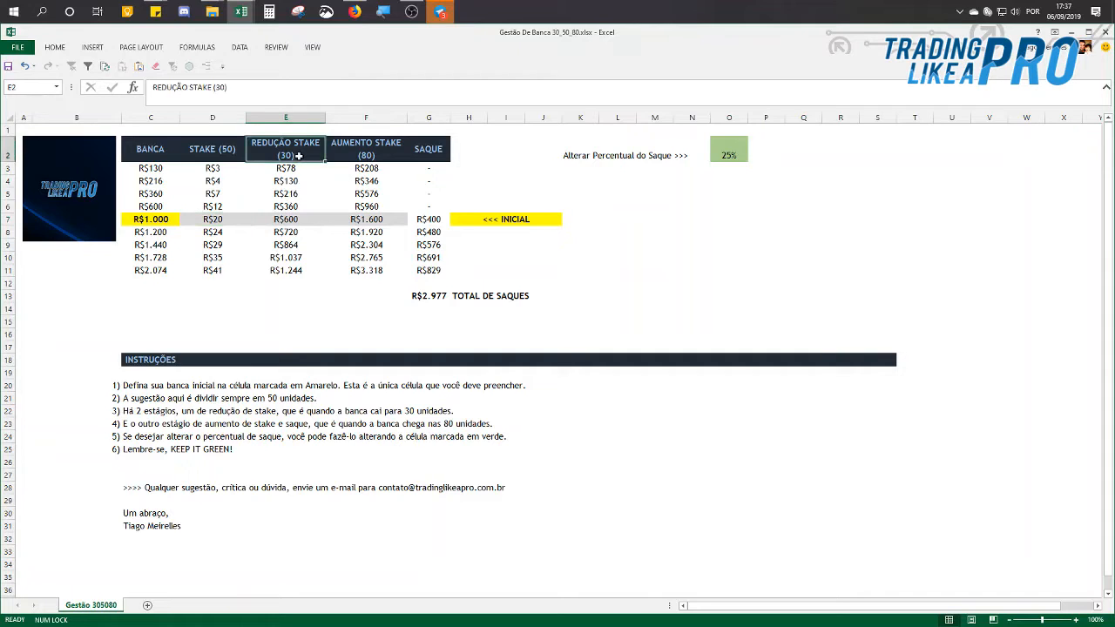
{"action": "left_click", "coordinate": [165, 223]}
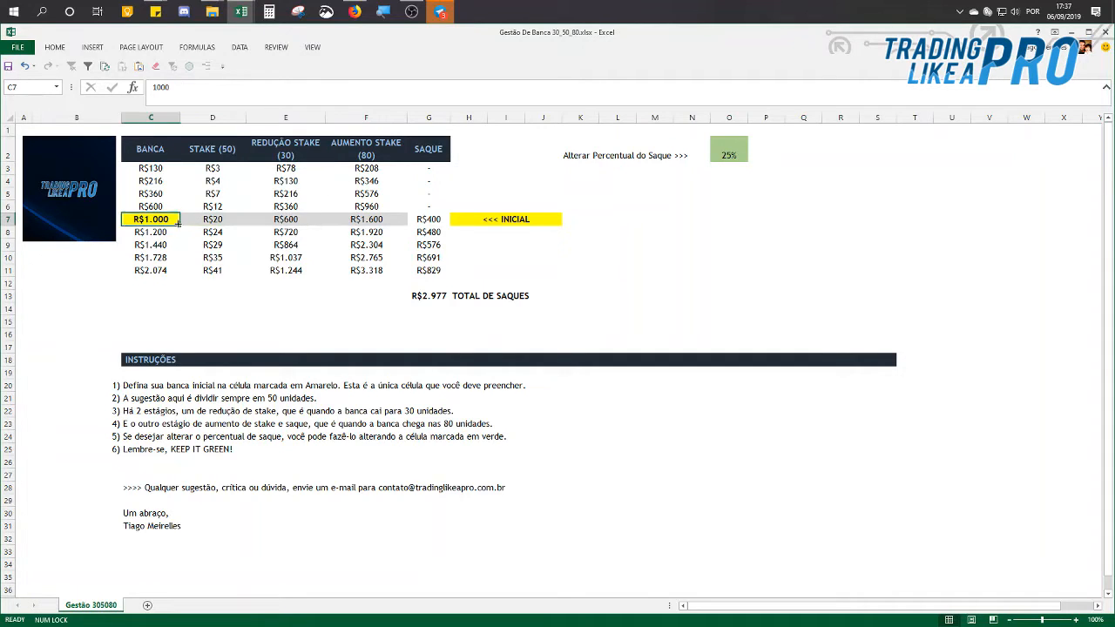
{"action": "left_click", "coordinate": [200, 222]}
{"action": "left_click", "coordinate": [305, 220]}
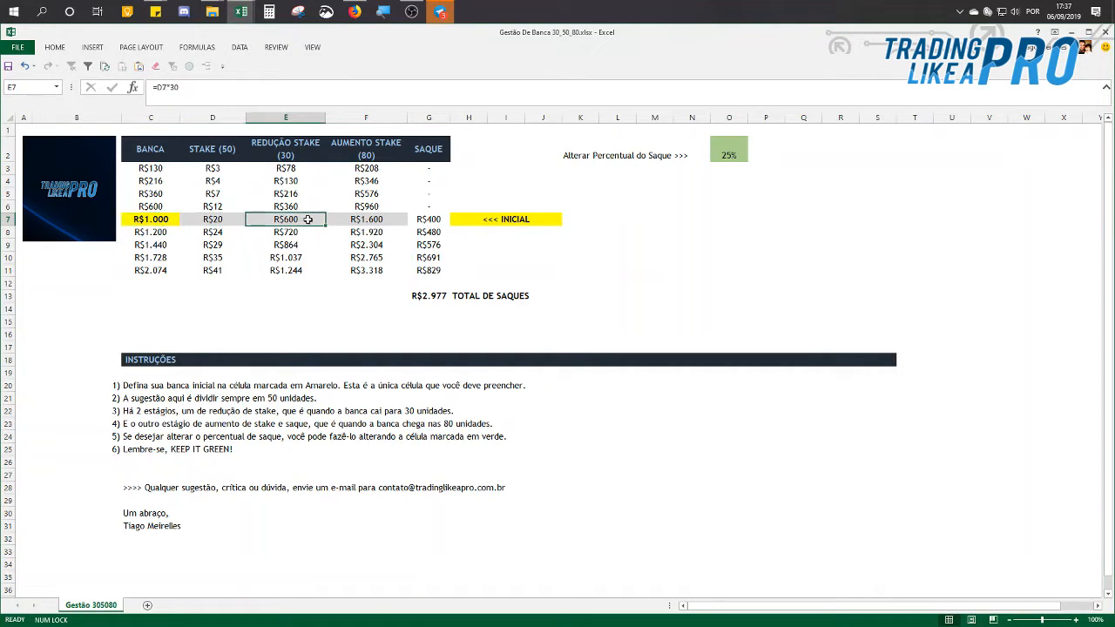
{"action": "left_click", "coordinate": [218, 207]}
{"action": "left_click", "coordinate": [150, 206]}
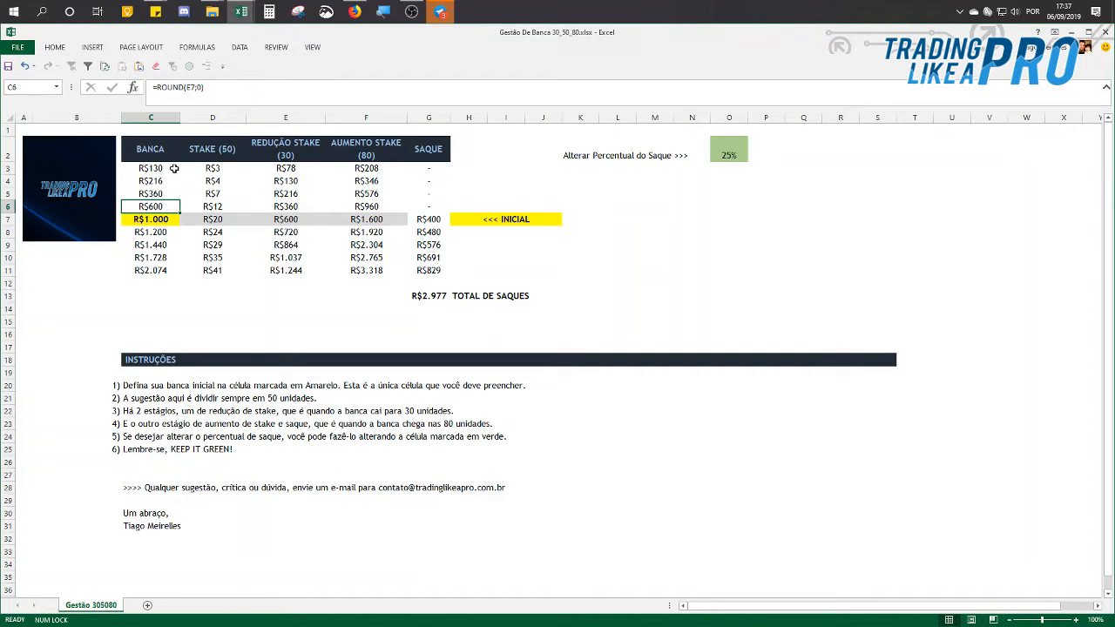
Step: Compare the initial stake in D7 with the reduced stakes in D6 and D5, checking the row 6 reduction threshold
{"action": "left_click", "coordinate": [162, 221]}
{"action": "left_click", "coordinate": [211, 221]}
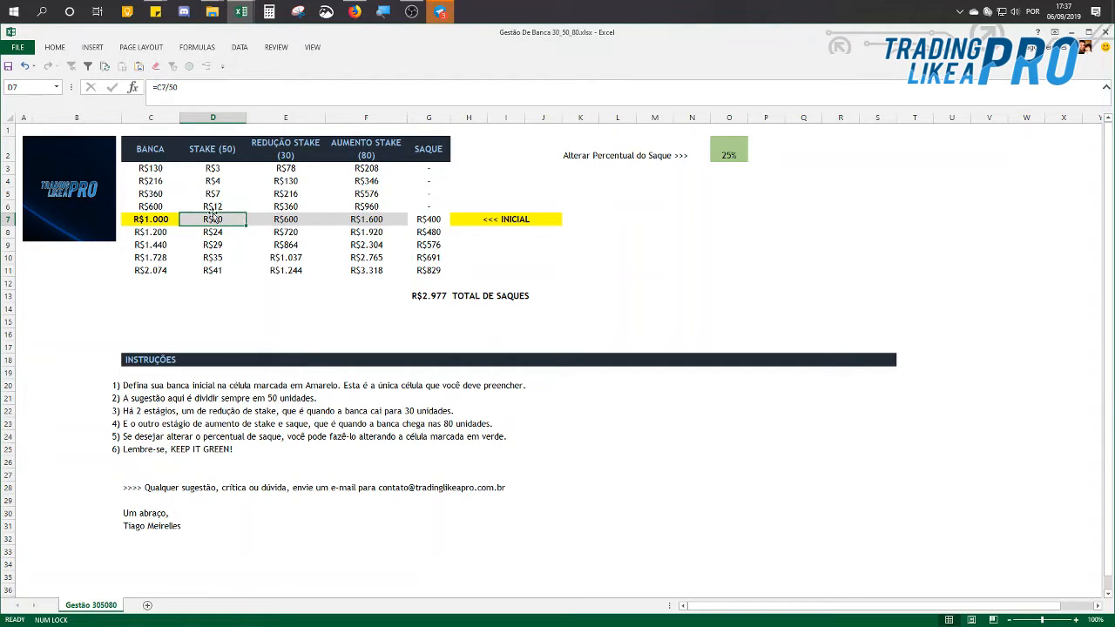
{"action": "left_click", "coordinate": [221, 207]}
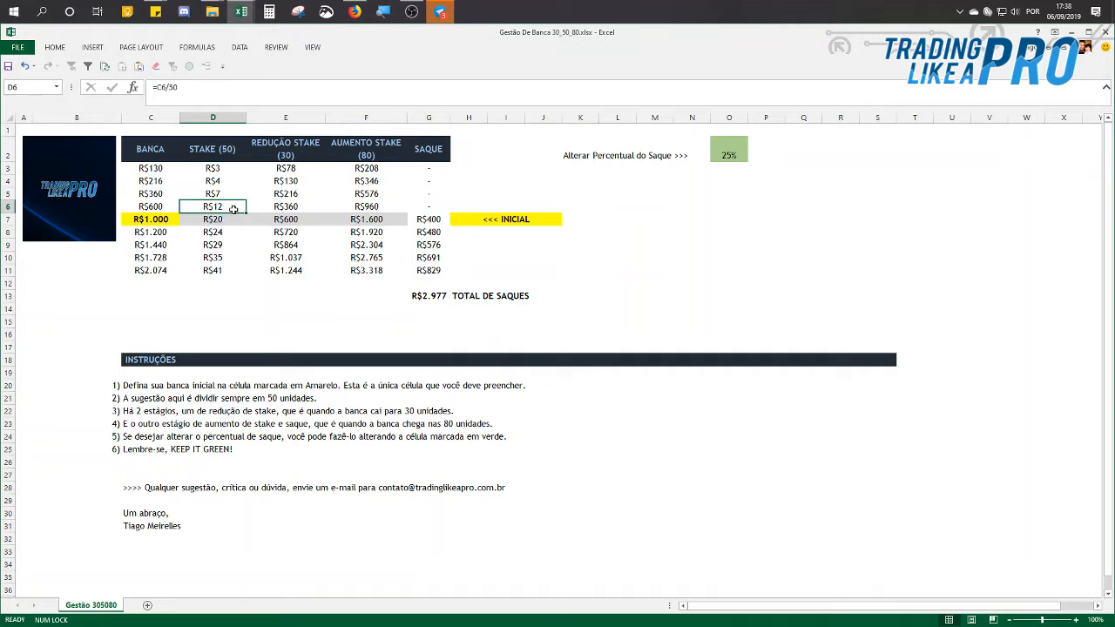
{"action": "left_click", "coordinate": [281, 208]}
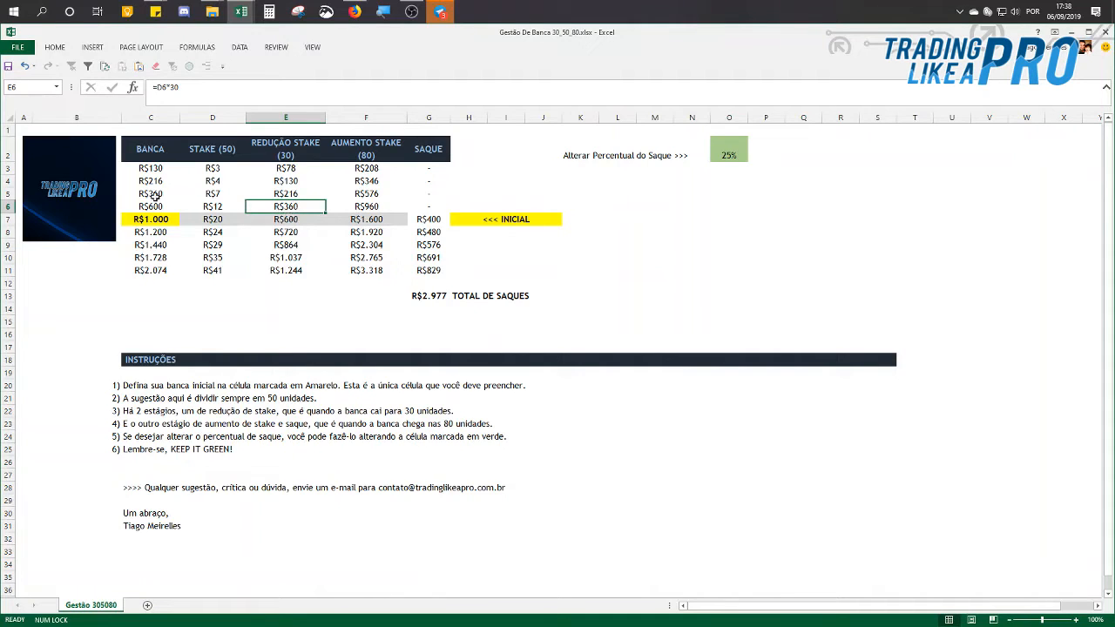
{"action": "left_click_drag", "start_coordinate": [154, 195], "coordinate": [199, 192]}
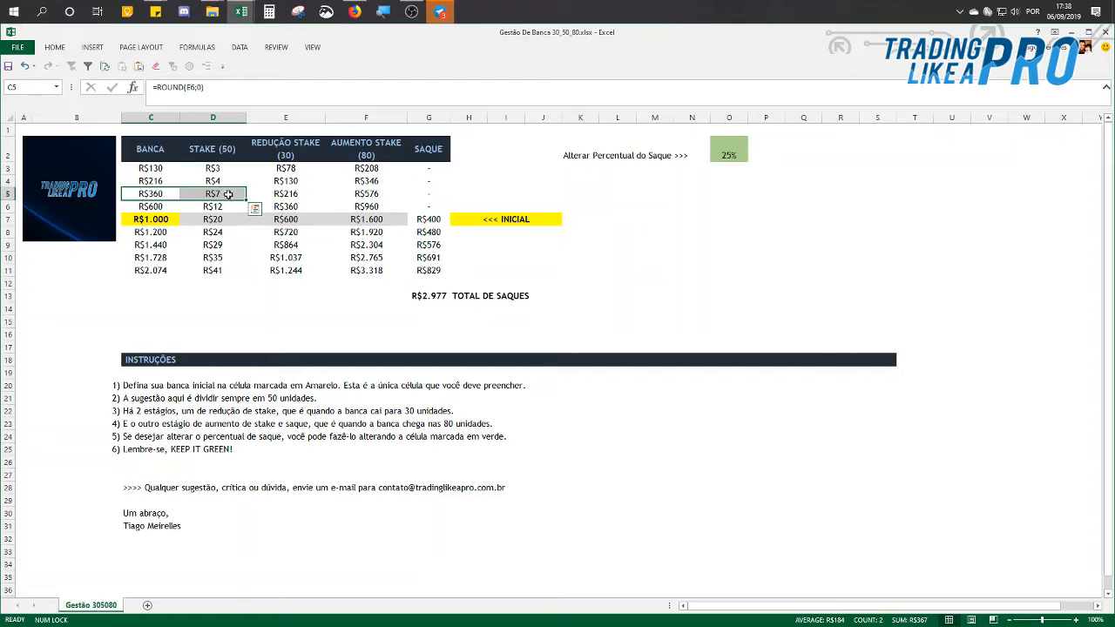
{"action": "left_click", "coordinate": [227, 192]}
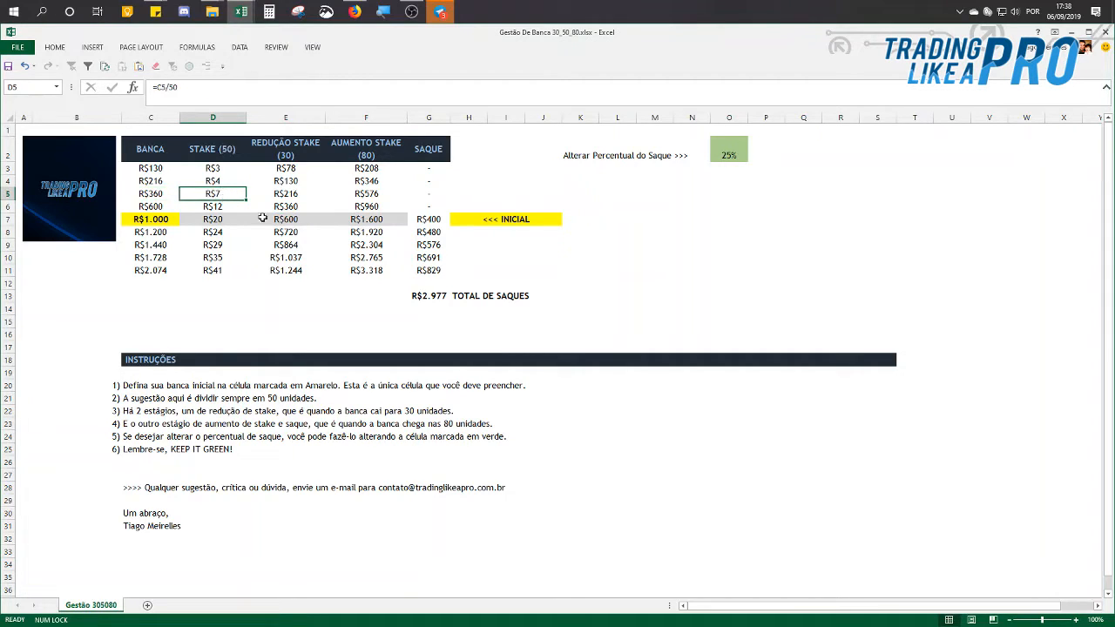
{"action": "left_click", "coordinate": [171, 221]}
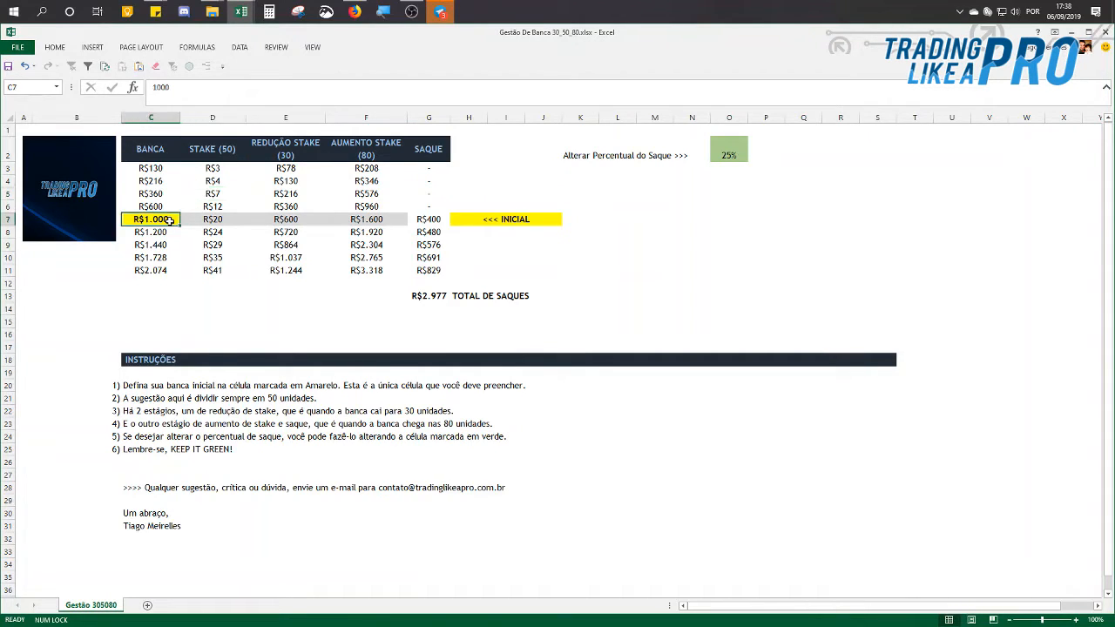
Step: Follow the AUMENTO STAKE (80) and SAQUE cells of rows 7 and 8 to the next bankroll levels in C8 and C9
{"action": "left_click", "coordinate": [366, 155]}
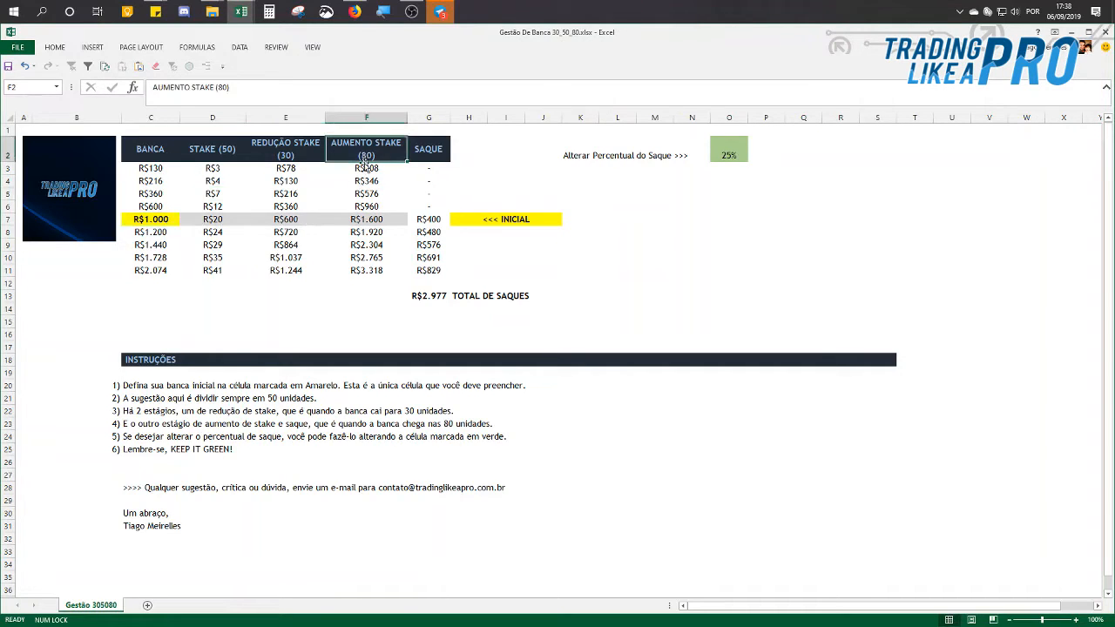
{"action": "left_click", "coordinate": [378, 221]}
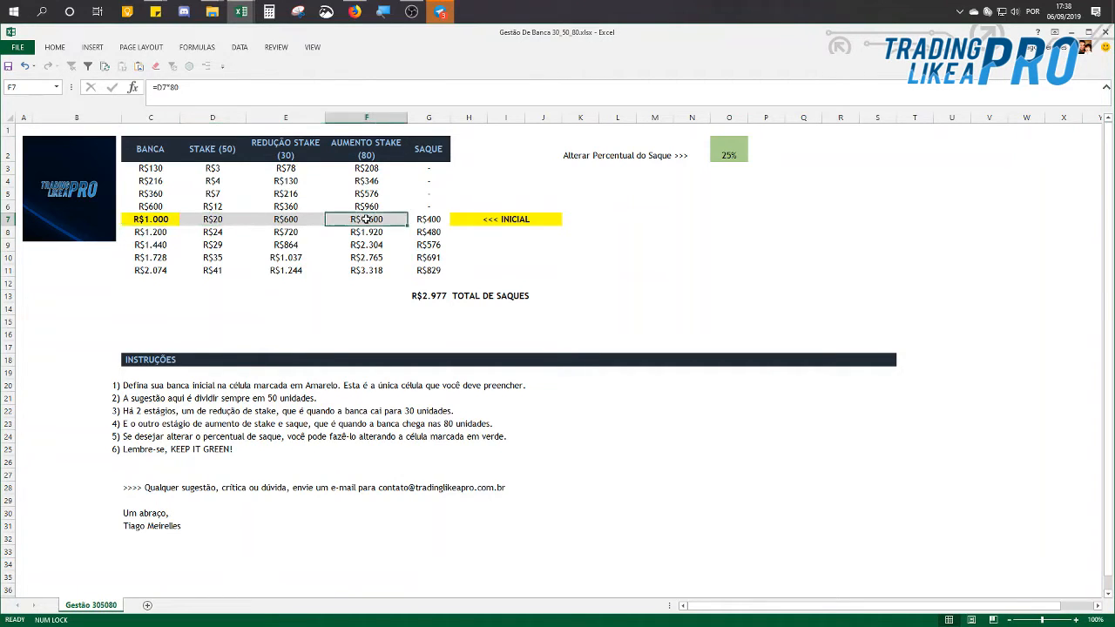
{"action": "left_click", "coordinate": [430, 221]}
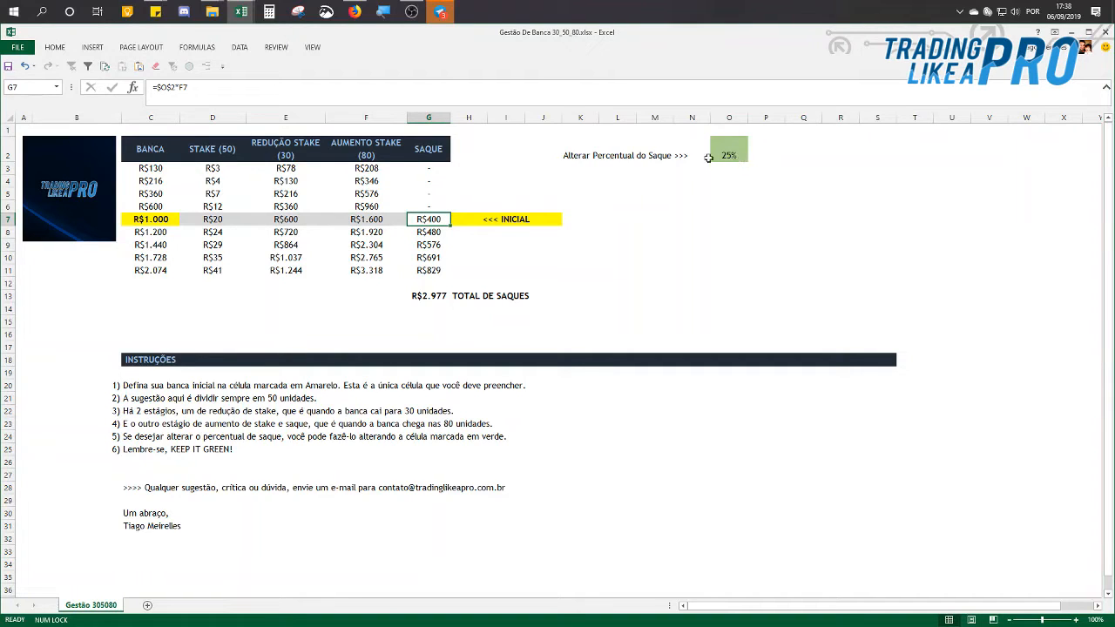
{"action": "left_click", "coordinate": [161, 234]}
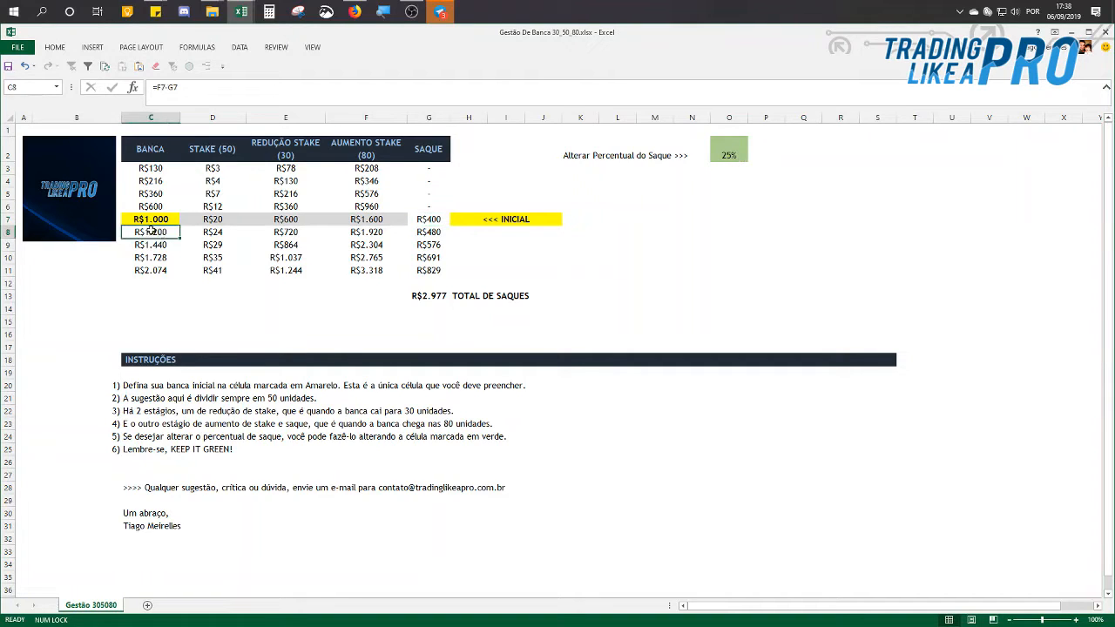
{"action": "left_click", "coordinate": [213, 231]}
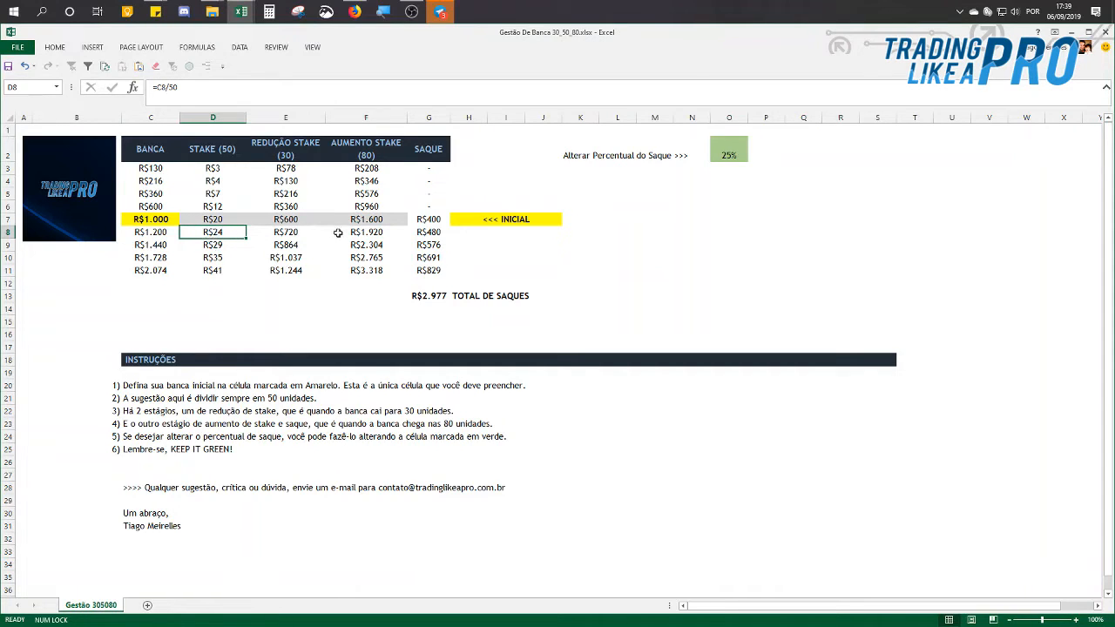
{"action": "left_click", "coordinate": [372, 234]}
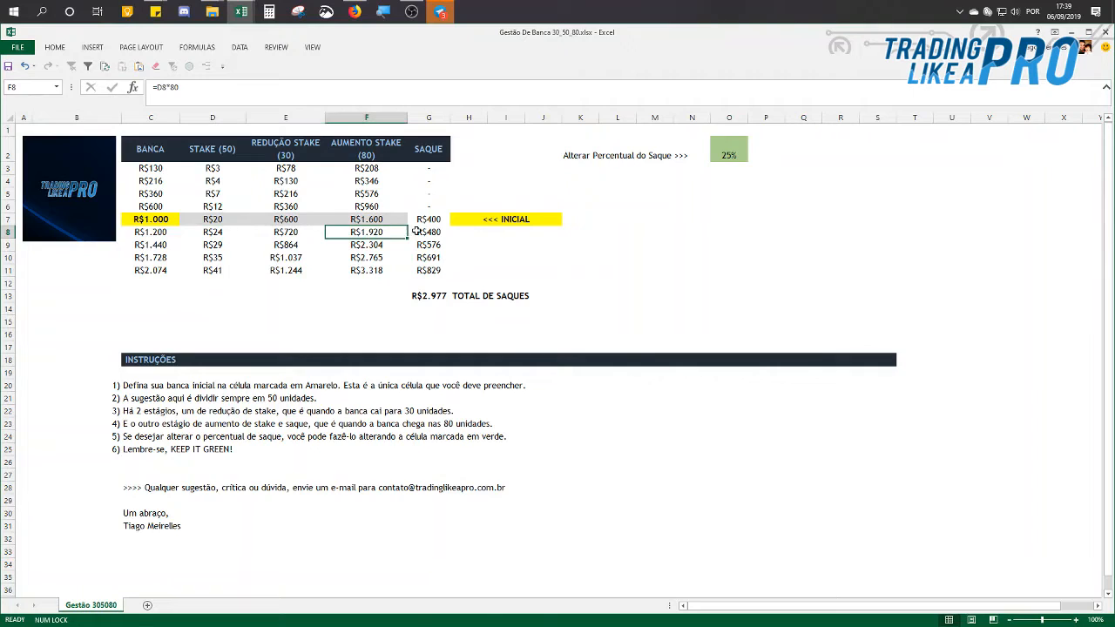
{"action": "left_click", "coordinate": [424, 231]}
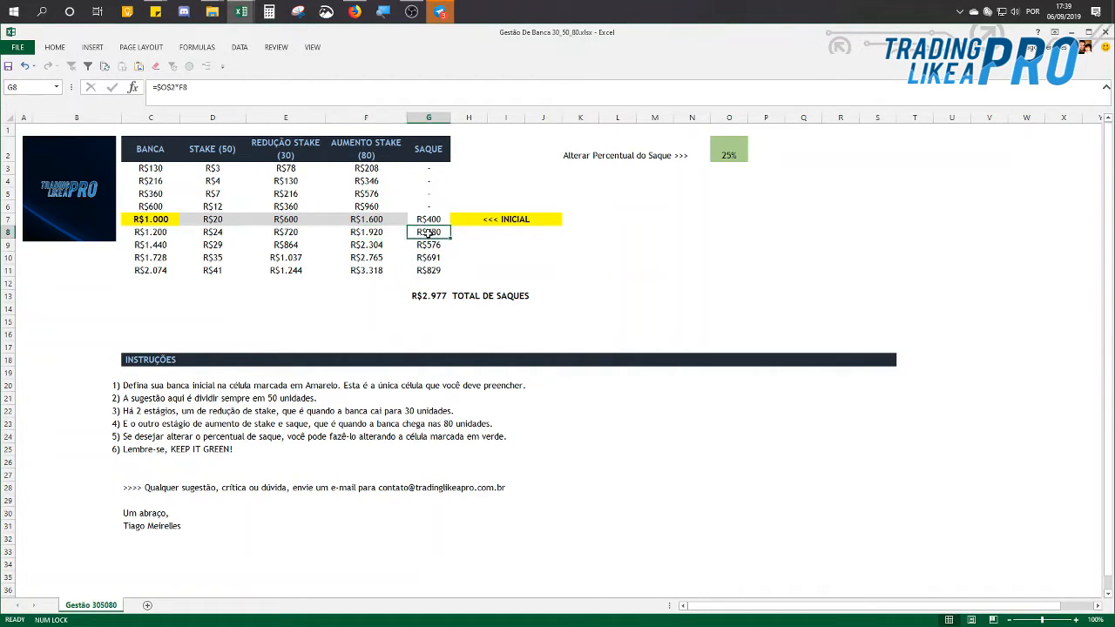
{"action": "left_click", "coordinate": [158, 247]}
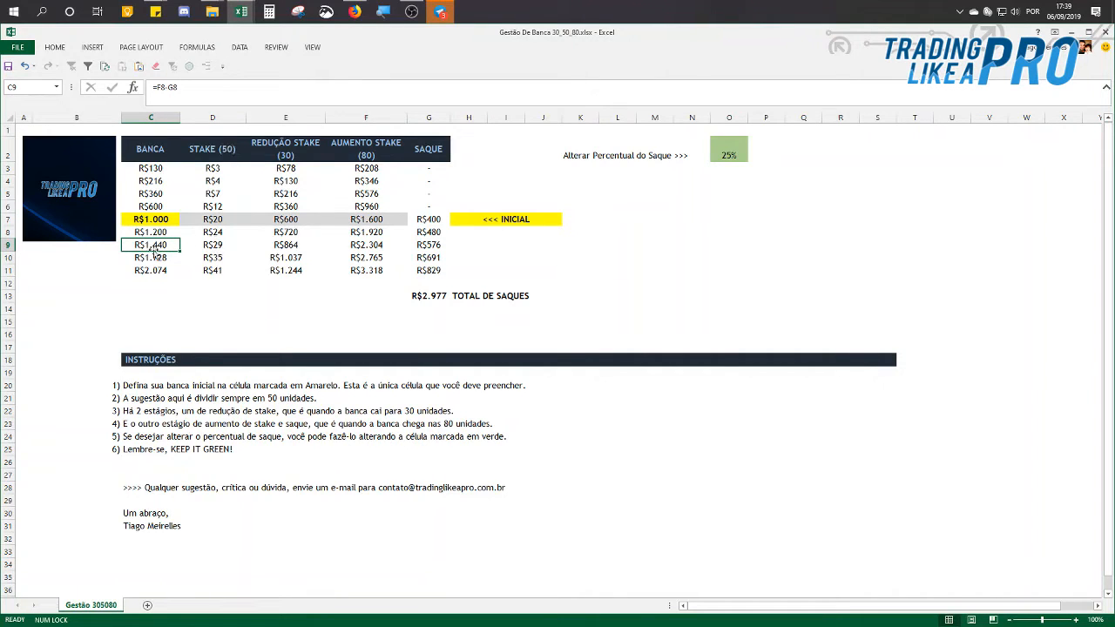
Step: Compare the stakes in D6 and D7 and relate them to the AUMENTO STAKE (80) column
{"action": "left_click", "coordinate": [215, 206]}
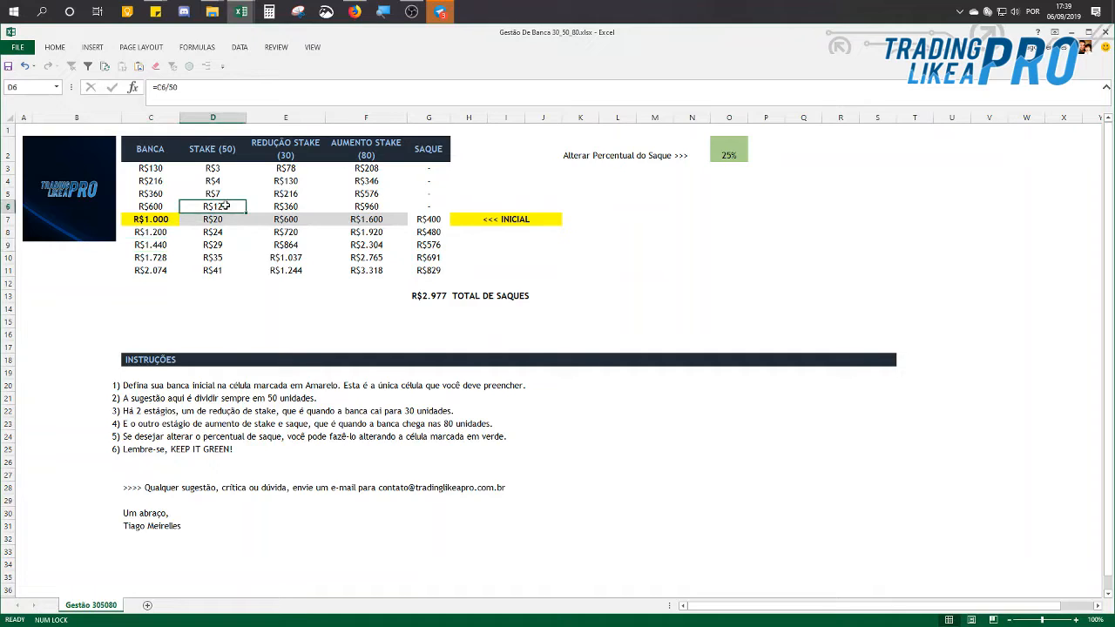
{"action": "left_click", "coordinate": [225, 219]}
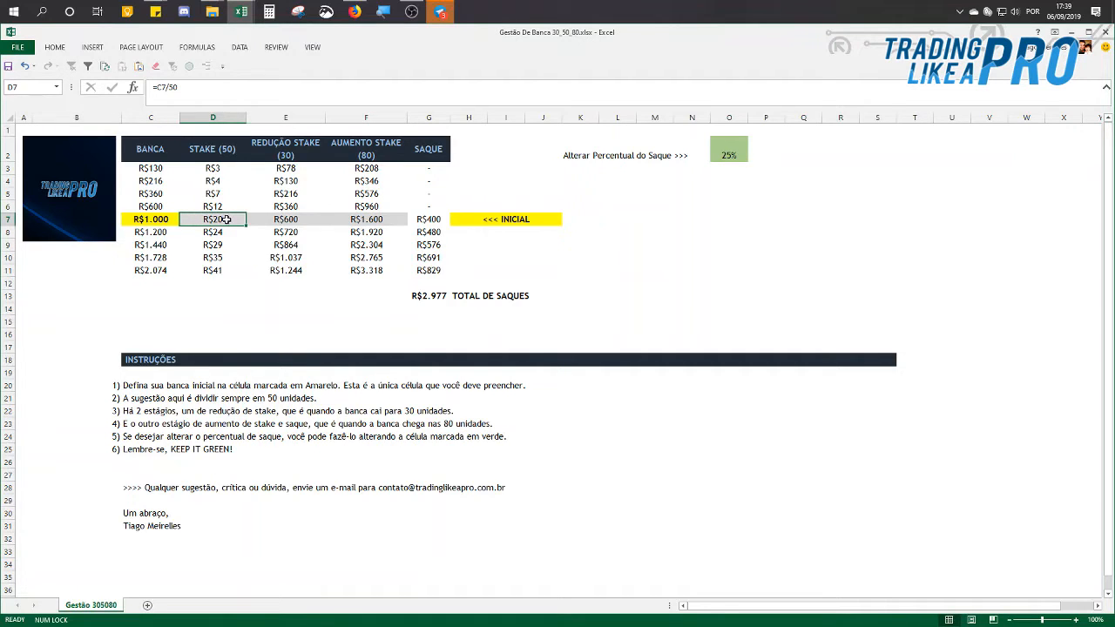
{"action": "left_click", "coordinate": [222, 206]}
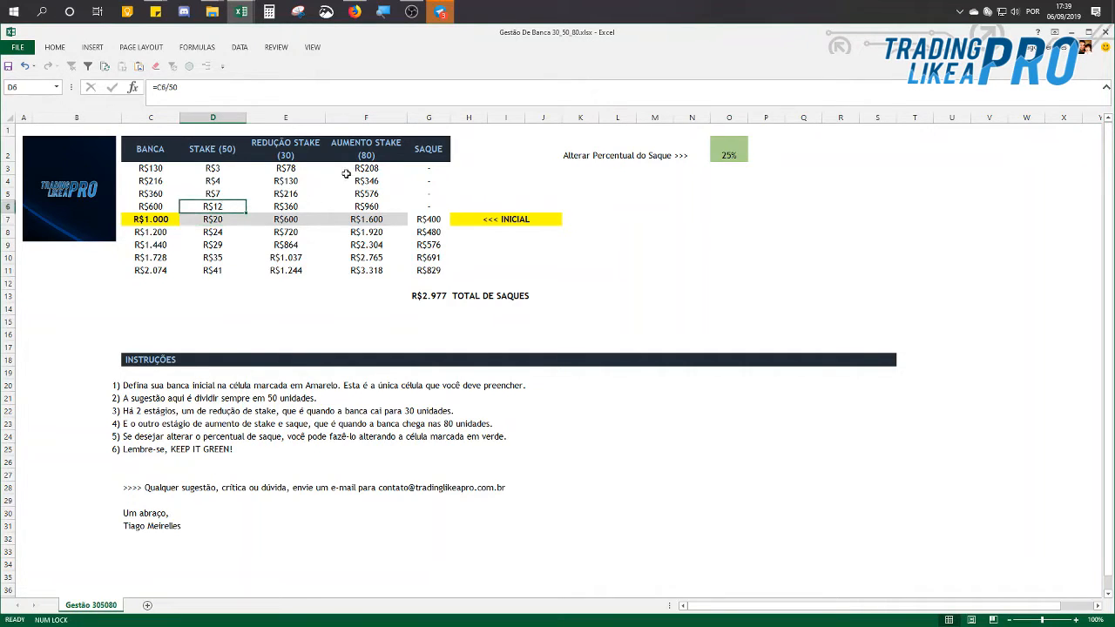
{"action": "left_click", "coordinate": [367, 151]}
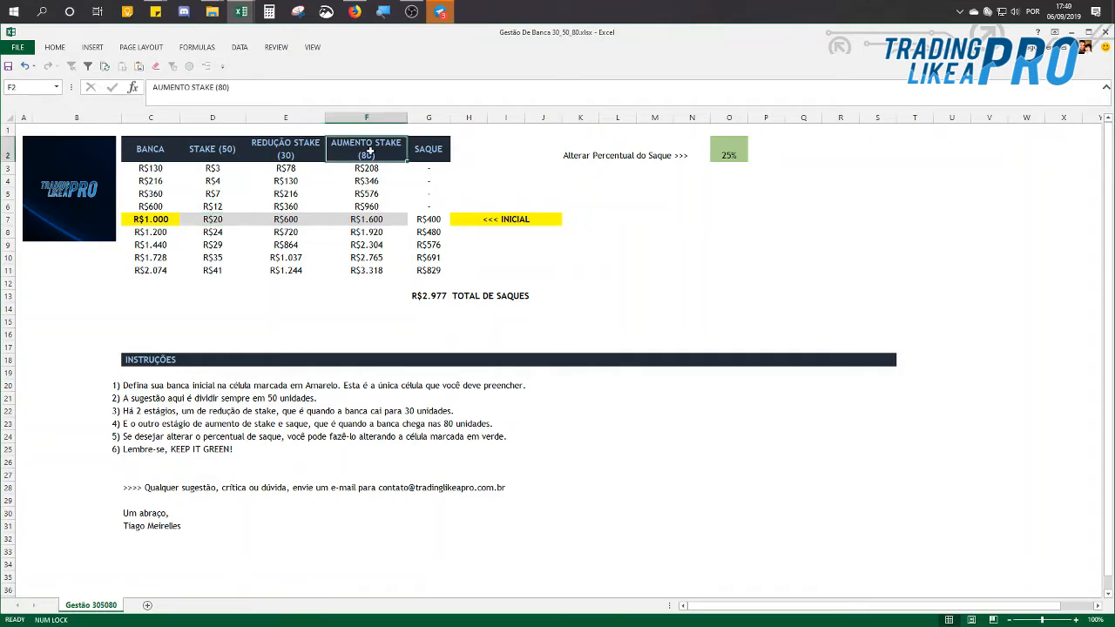
{"action": "left_click", "coordinate": [218, 207]}
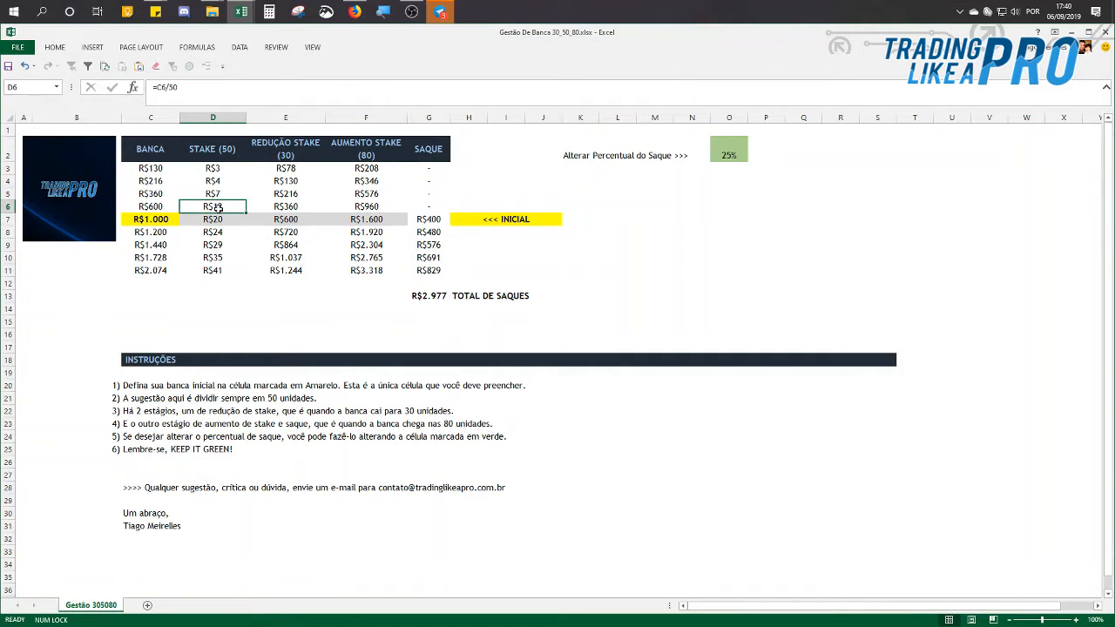
Step: Compare the AUMENTO STAKE (80) threshold in F6 with the initial bankroll in C7, then examine the SAQUE values from row 7 down
{"action": "left_click", "coordinate": [370, 206]}
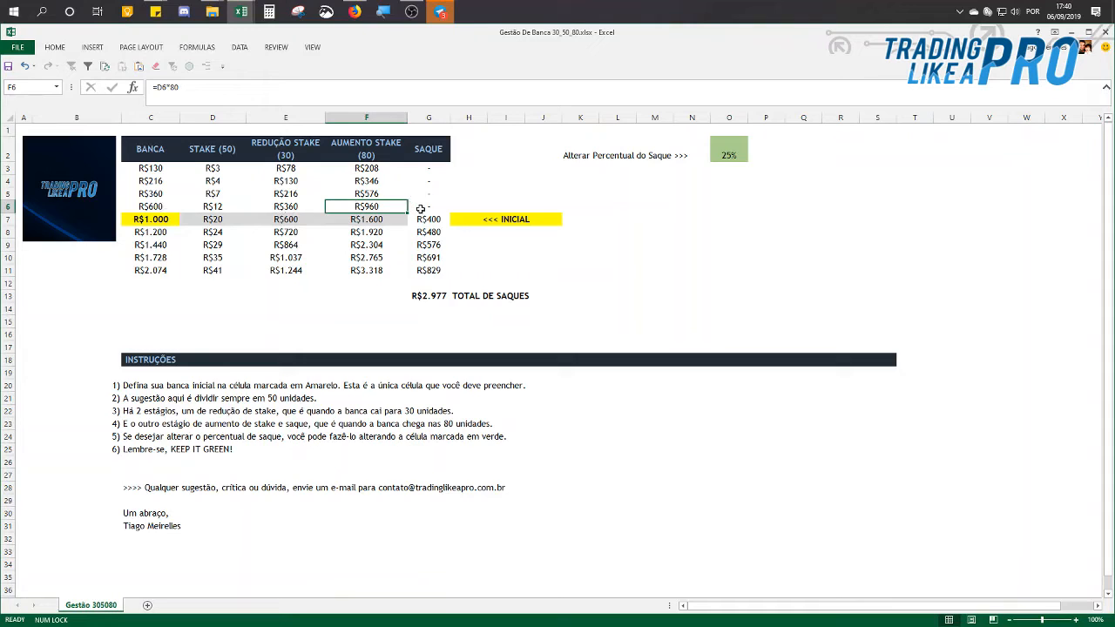
{"action": "left_click", "coordinate": [163, 219]}
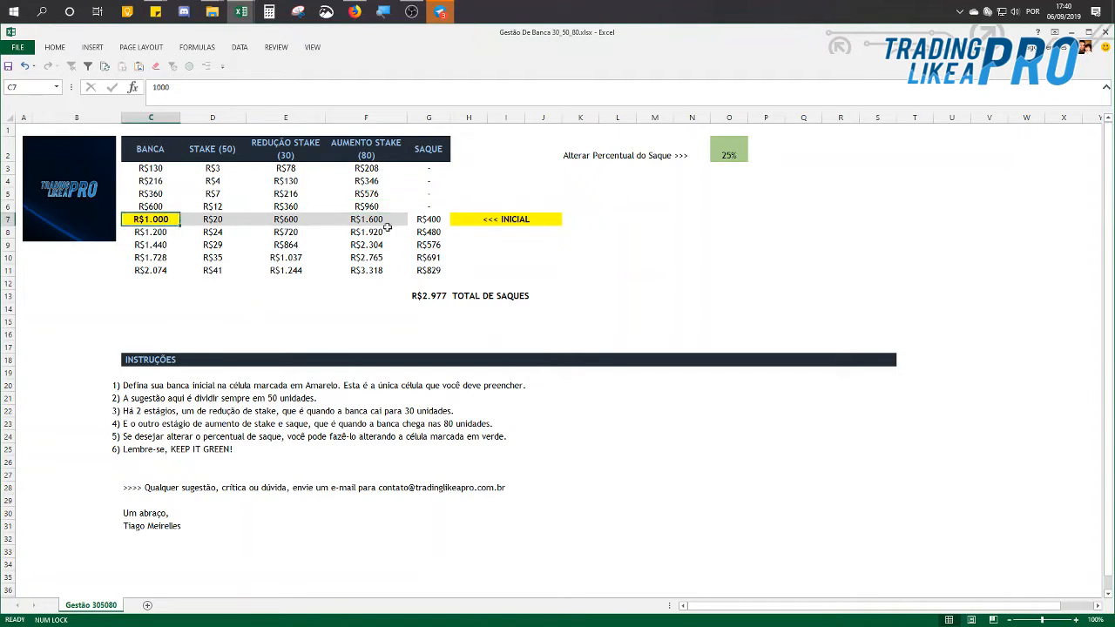
{"action": "left_click_drag", "start_coordinate": [419, 219], "coordinate": [421, 258]}
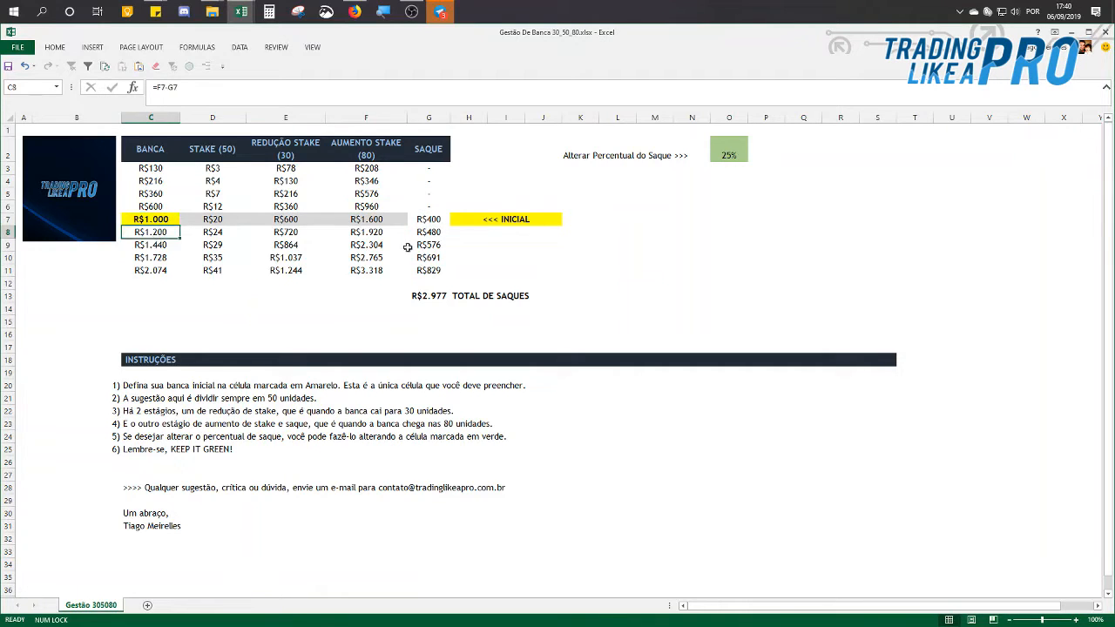
{"action": "left_click", "coordinate": [424, 237]}
Step: Set the withdrawal percentage in O2 to 10% and check the recalculated SAQUE and BANCA cells in row 8
{"action": "left_click", "coordinate": [731, 156]}
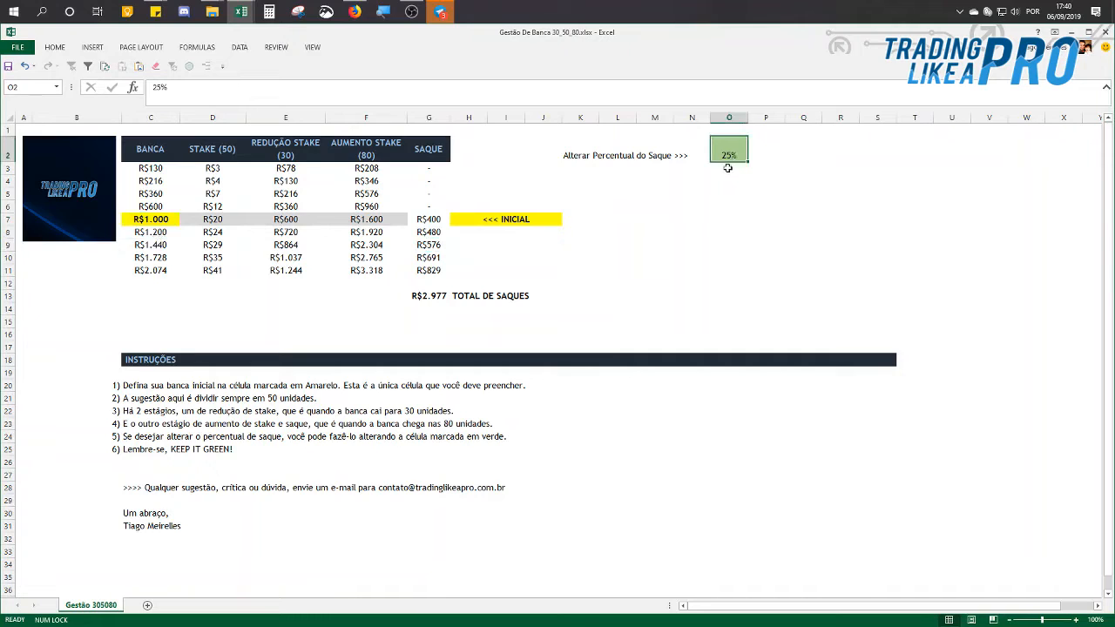
{"action": "type", "text": "10"}
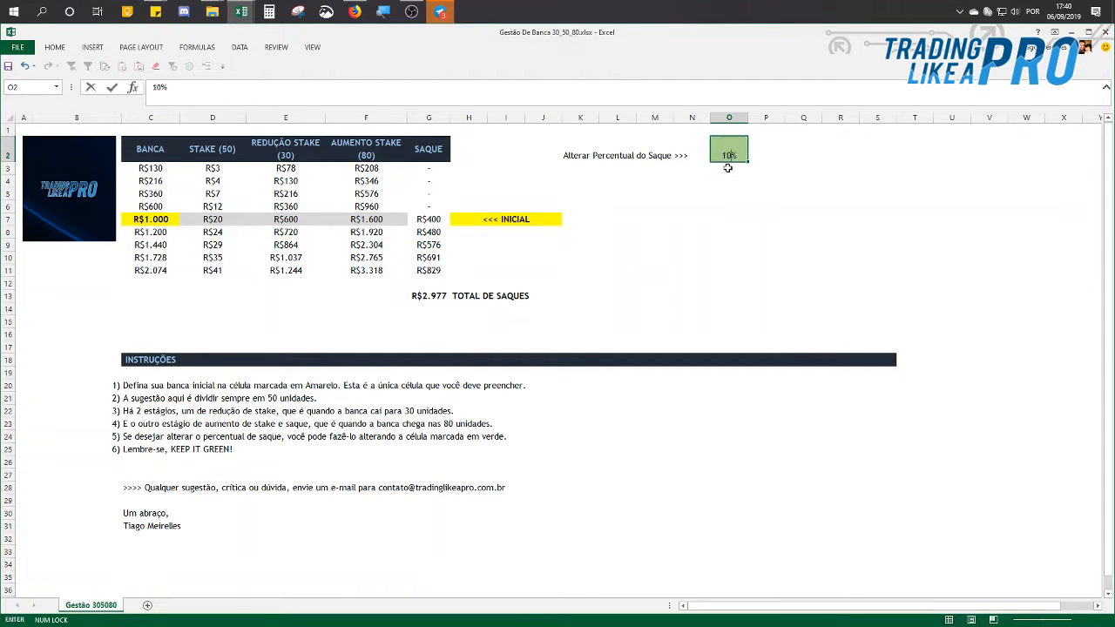
{"action": "key", "text": "Return"}
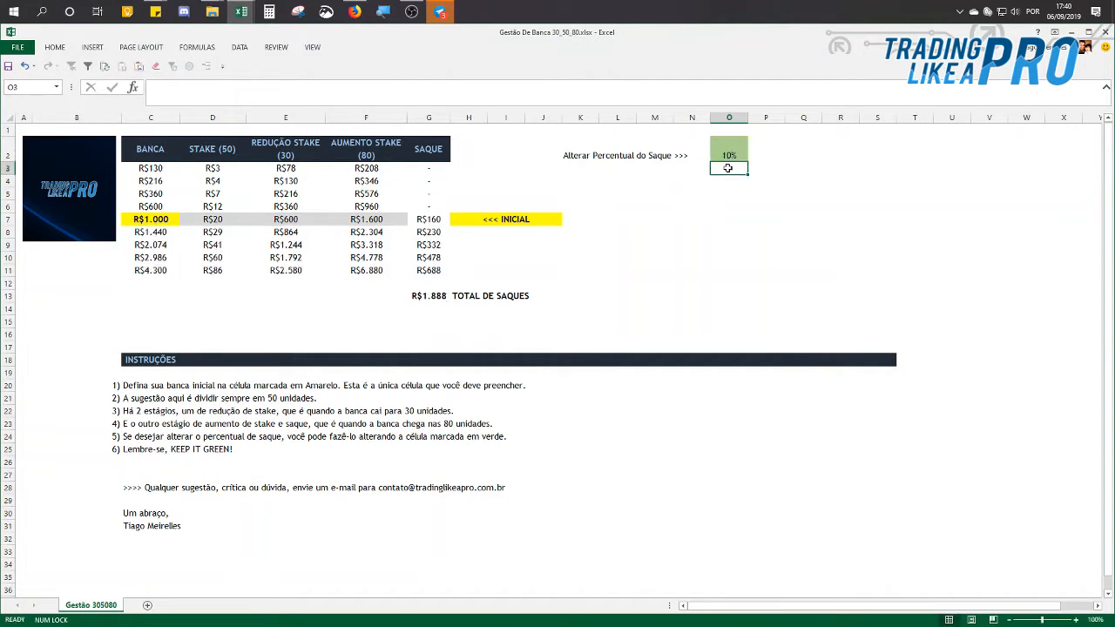
{"action": "left_click", "coordinate": [432, 231]}
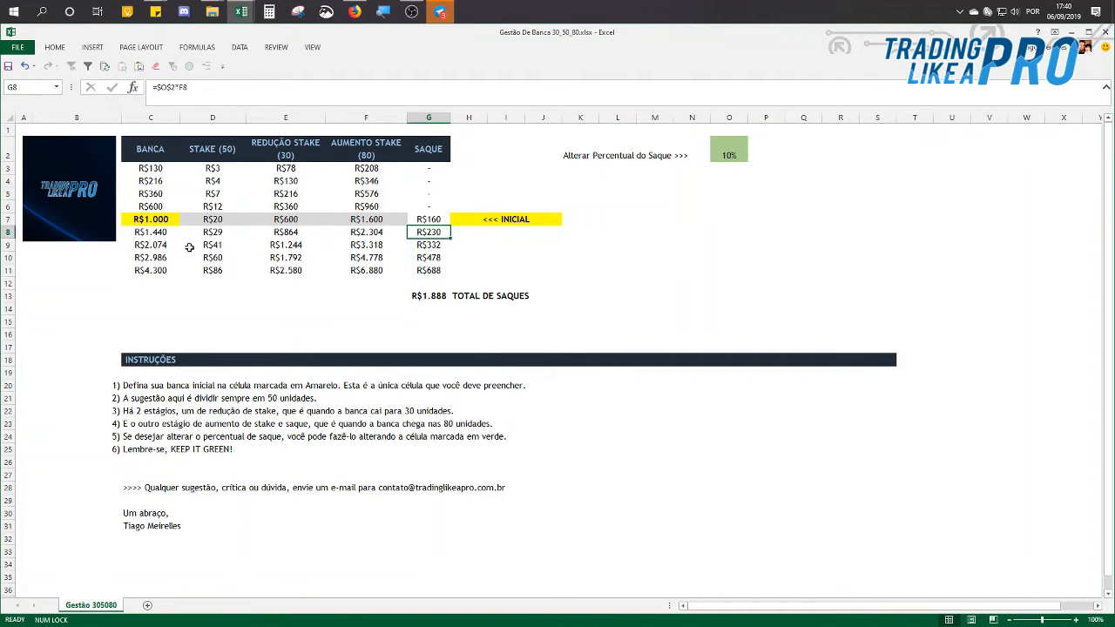
{"action": "left_click", "coordinate": [155, 233]}
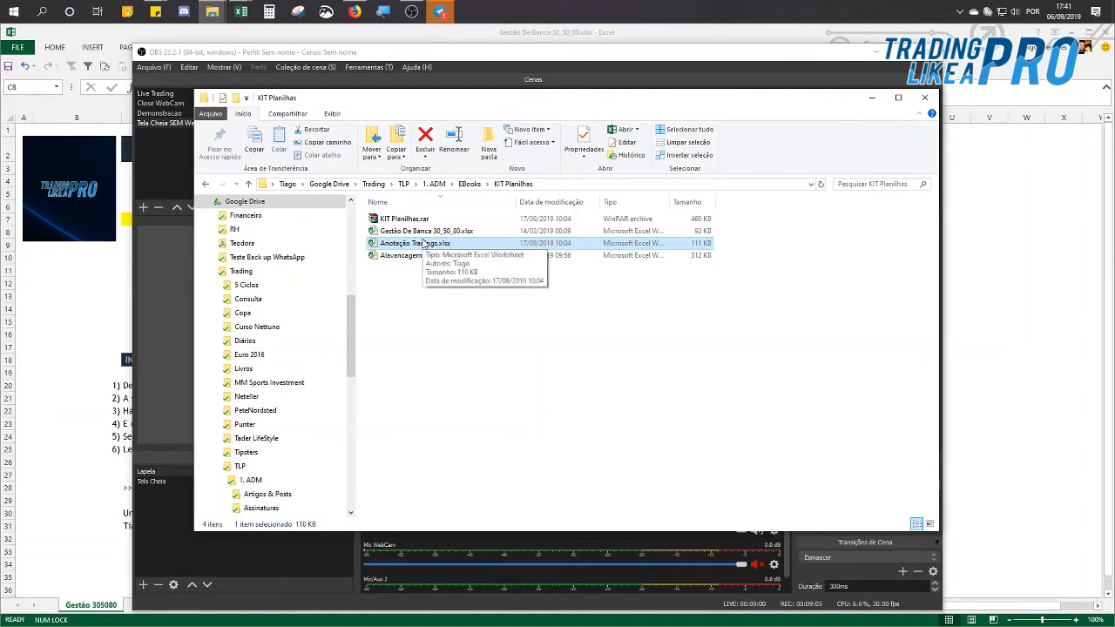
Step: Open Anotação Tradings.xlsx from the KIT Planilhas folder and examine the Jogador 1 and Jogador 2 columns on the FOLHA PARA IMPRESSÃO sheet
{"action": "double_click", "coordinate": [424, 244]}
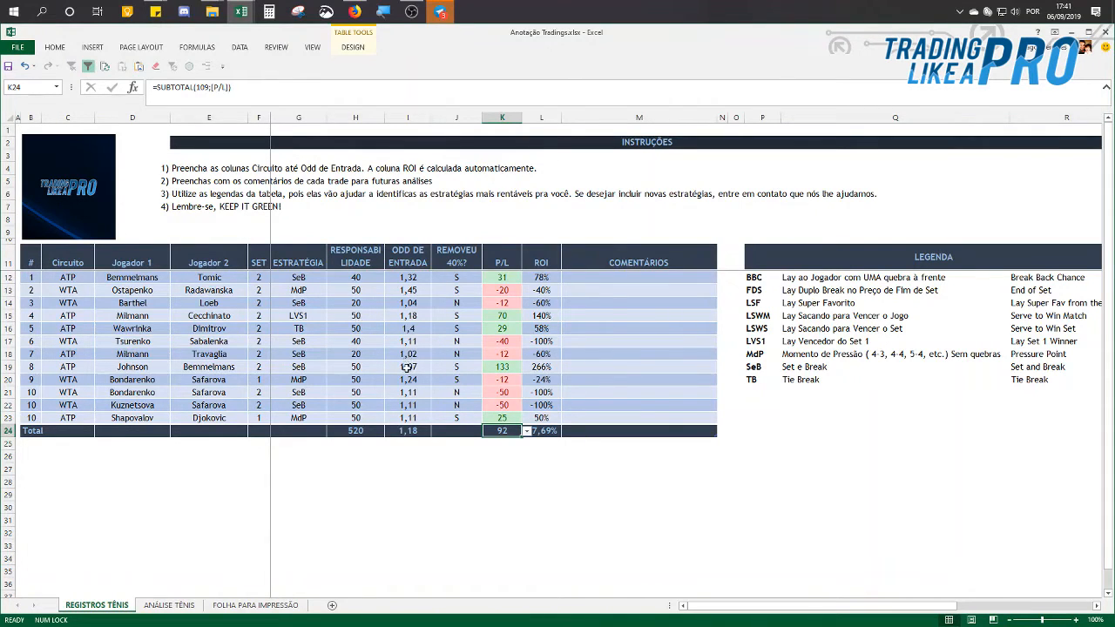
{"action": "left_click", "coordinate": [253, 606]}
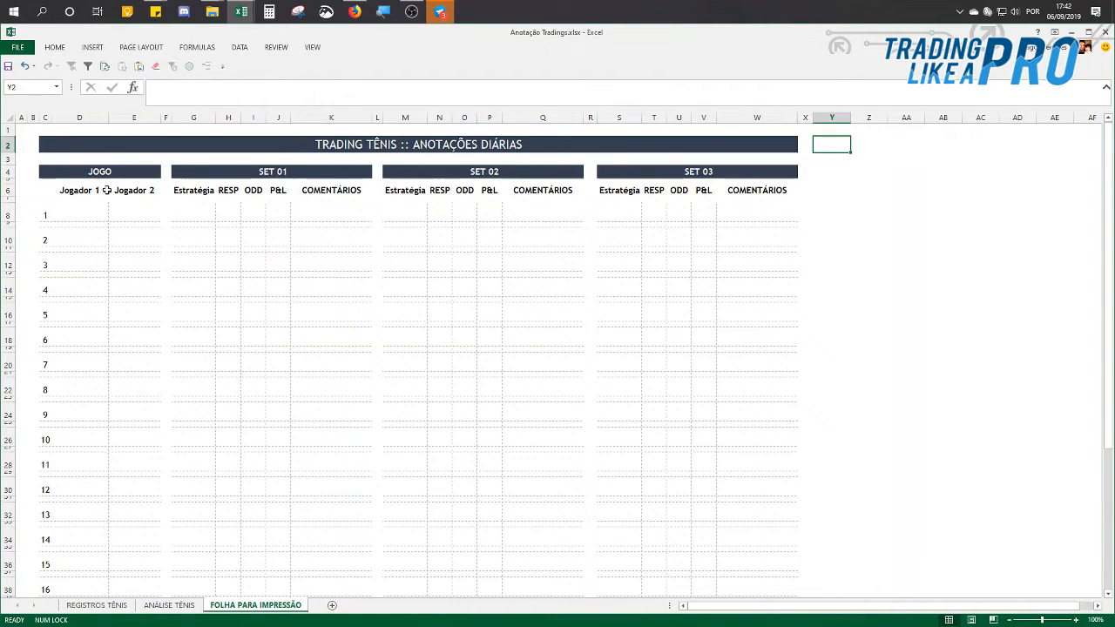
{"action": "left_click", "coordinate": [70, 192]}
{"action": "left_click", "coordinate": [126, 190]}
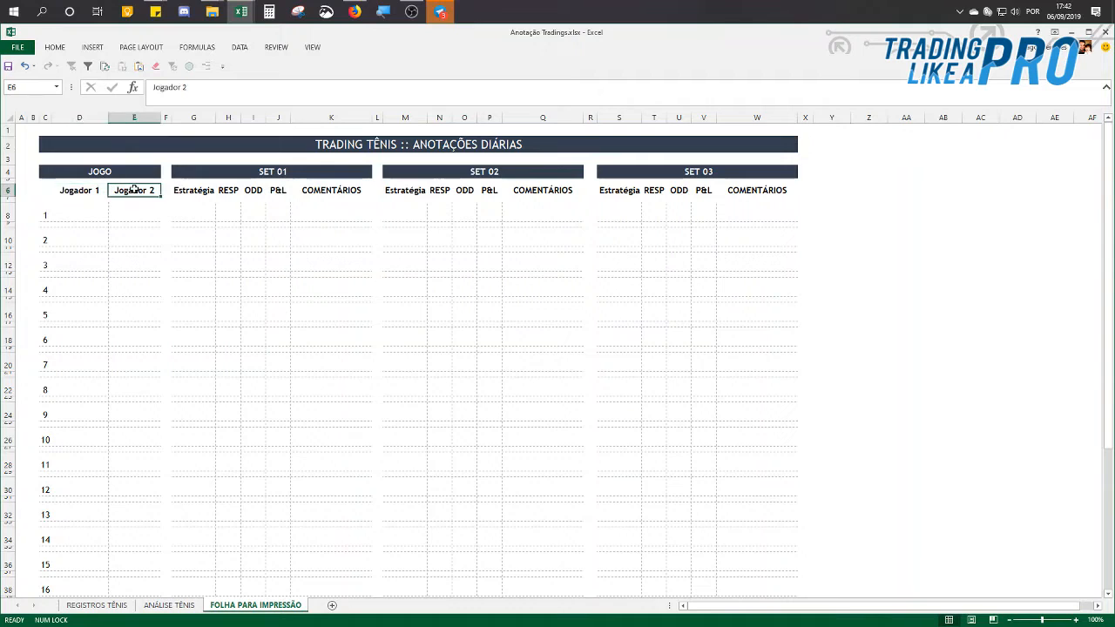
{"action": "left_click", "coordinate": [88, 215]}
{"action": "left_click", "coordinate": [136, 214]}
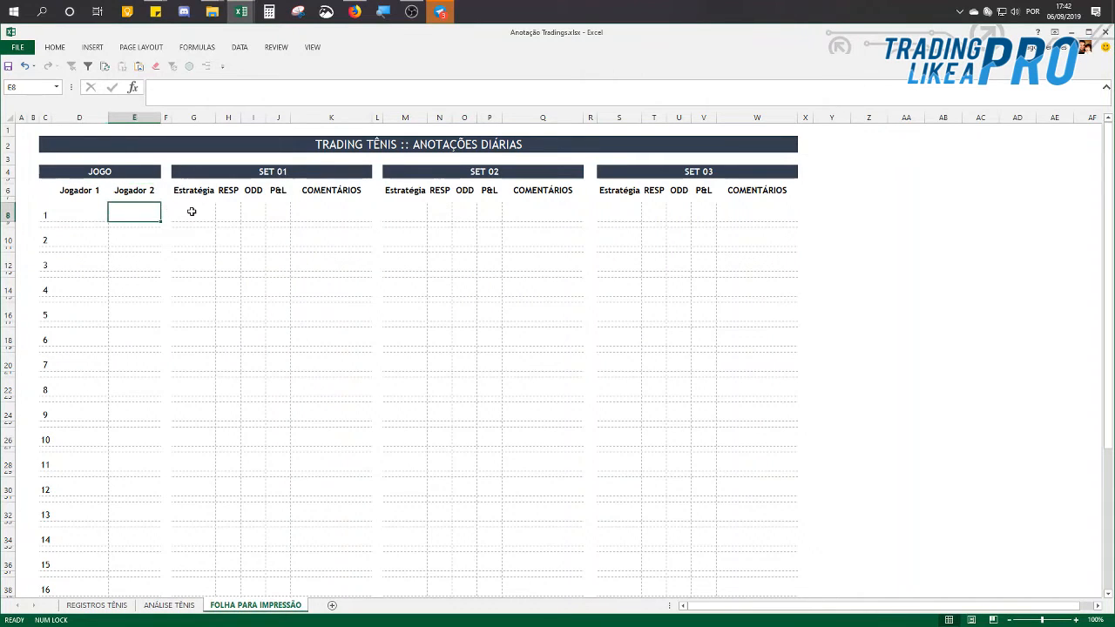
Step: Review the SET 01 fields Estratégia, RESP, ODD, P&L and COMENTÁRIOS for match 1 on the printable sheet
{"action": "left_click", "coordinate": [195, 212]}
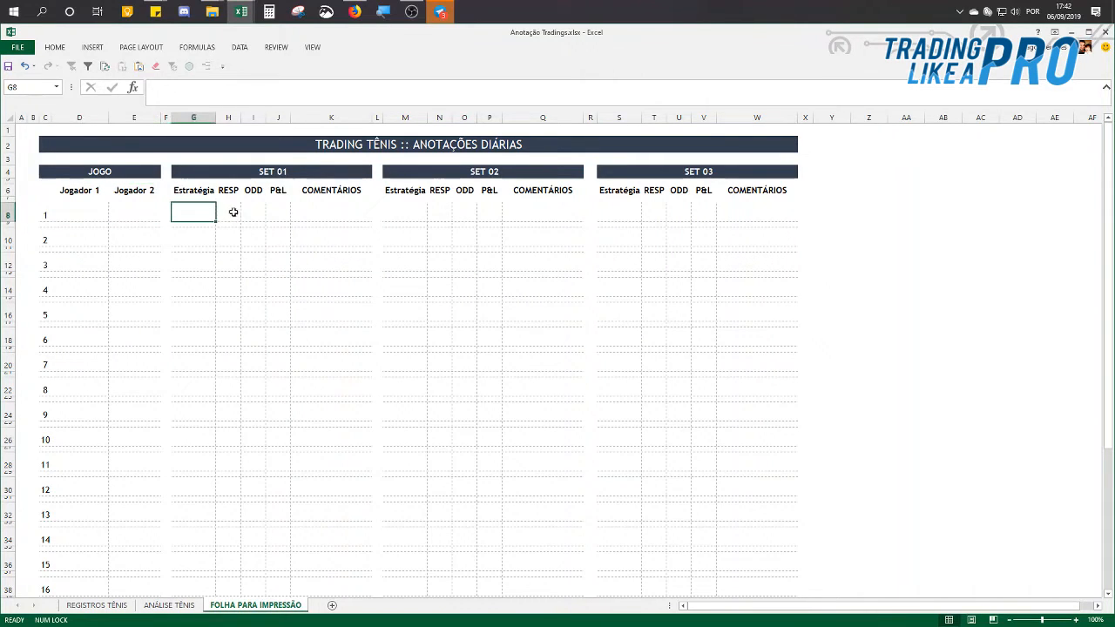
{"action": "left_click", "coordinate": [229, 210]}
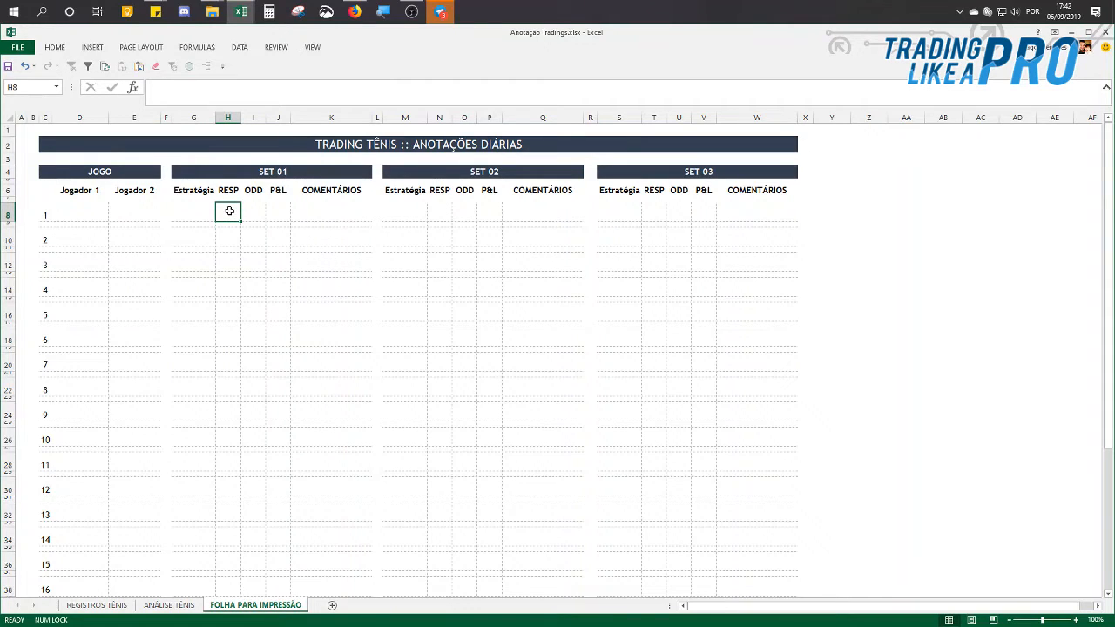
{"action": "left_click", "coordinate": [252, 213]}
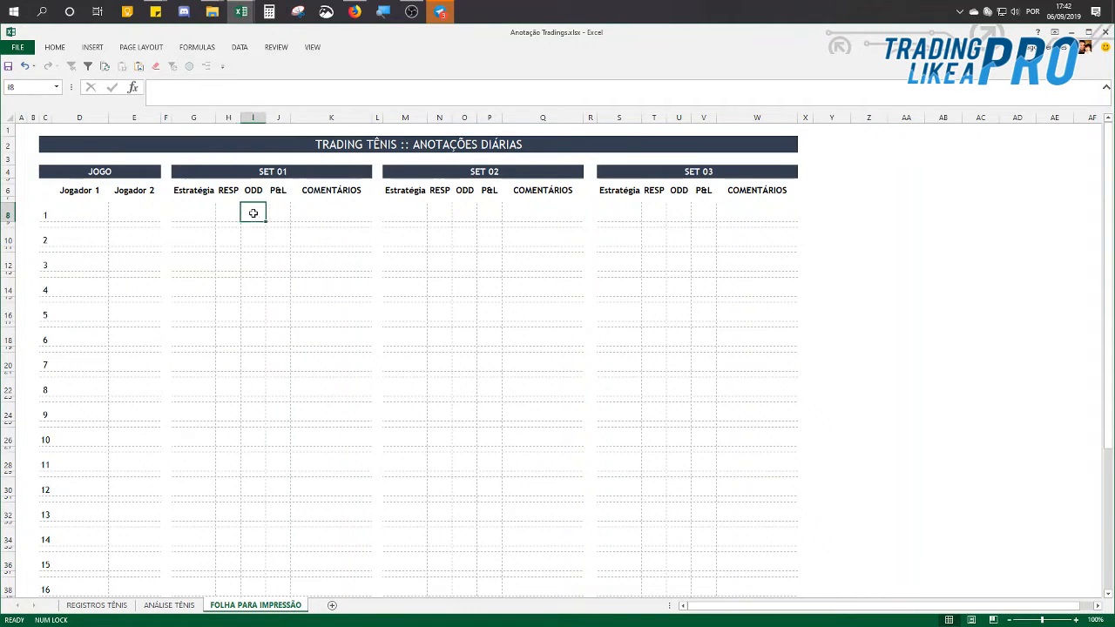
{"action": "left_click", "coordinate": [282, 209]}
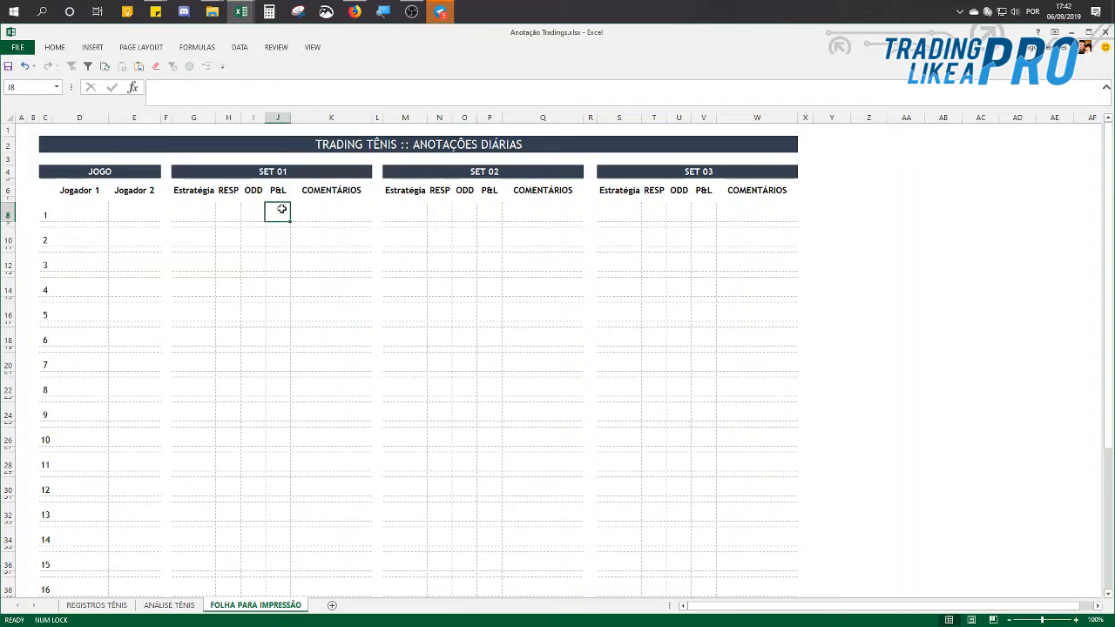
{"action": "left_click", "coordinate": [329, 214]}
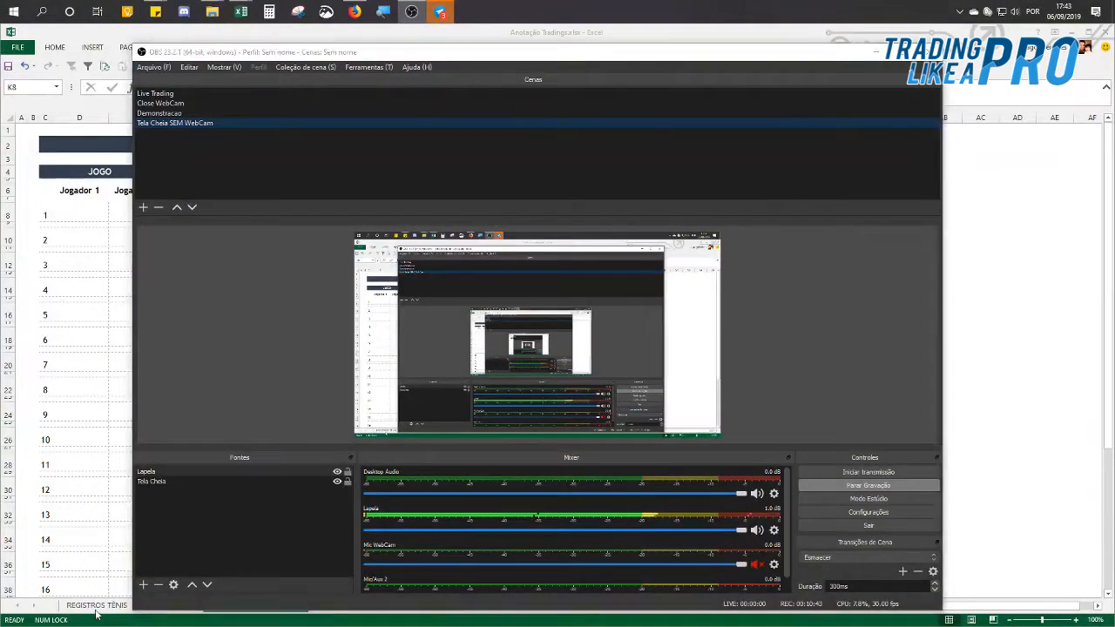
Step: Return to the REGISTROS TÊNIS sheet and examine the first trade record's fields, from Jogador 1 through P/L to the ROI formula
{"action": "left_click", "coordinate": [98, 613]}
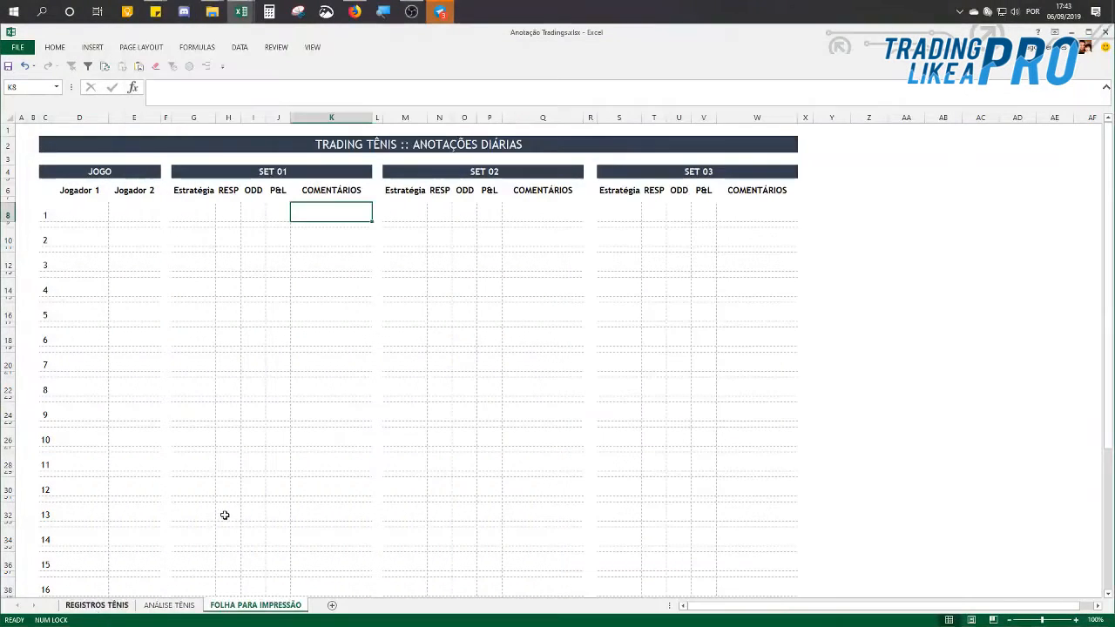
{"action": "left_click", "coordinate": [96, 604]}
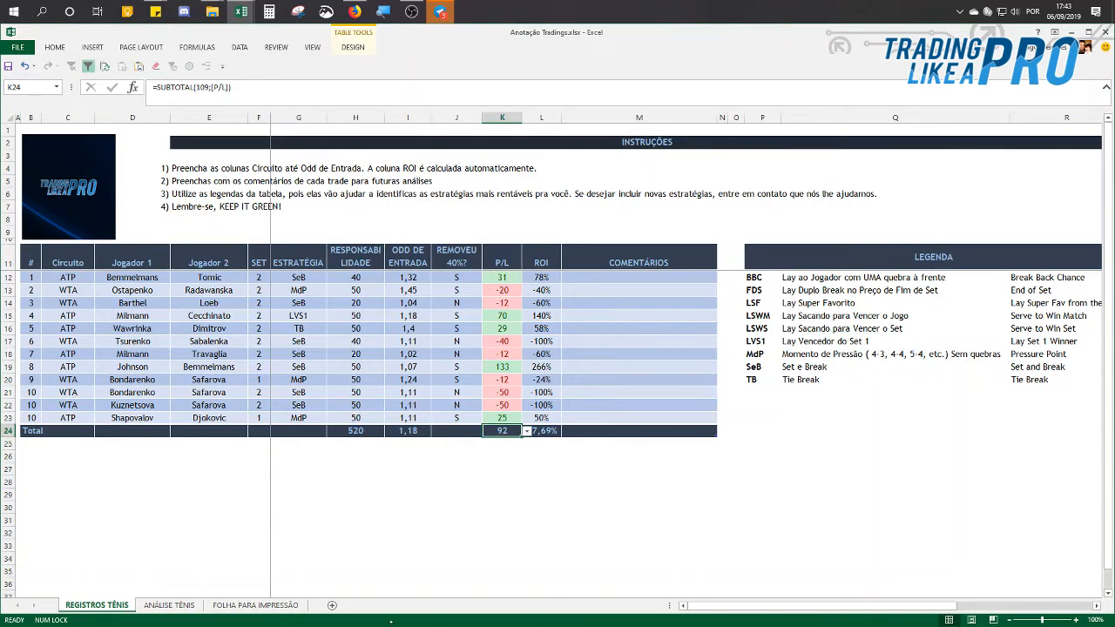
{"action": "left_click", "coordinate": [133, 277]}
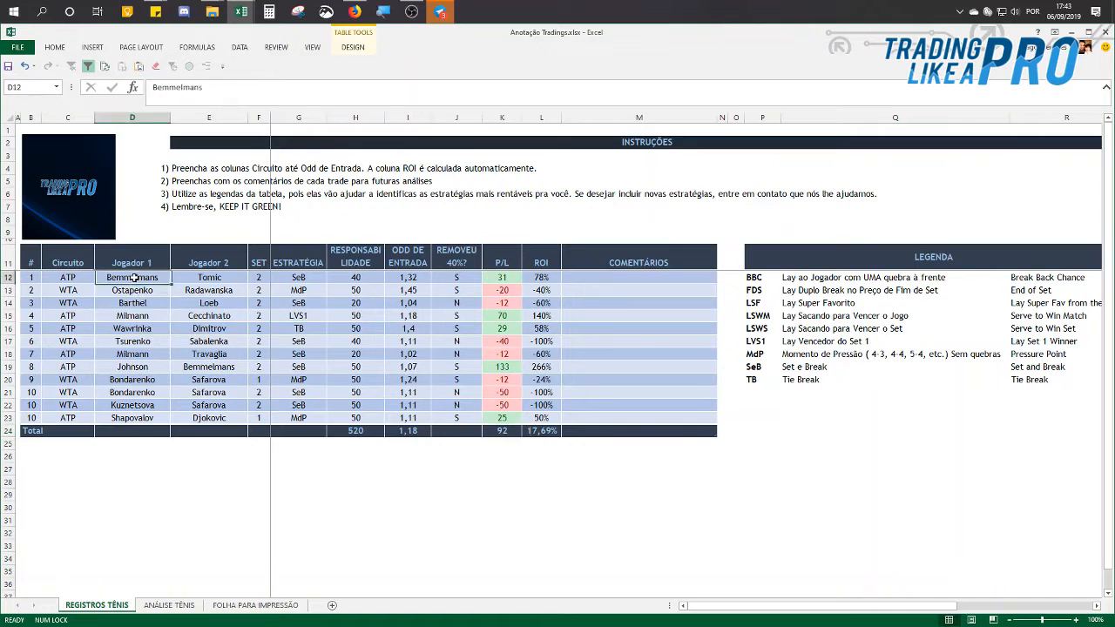
{"action": "left_click", "coordinate": [206, 275]}
{"action": "left_click", "coordinate": [259, 276]}
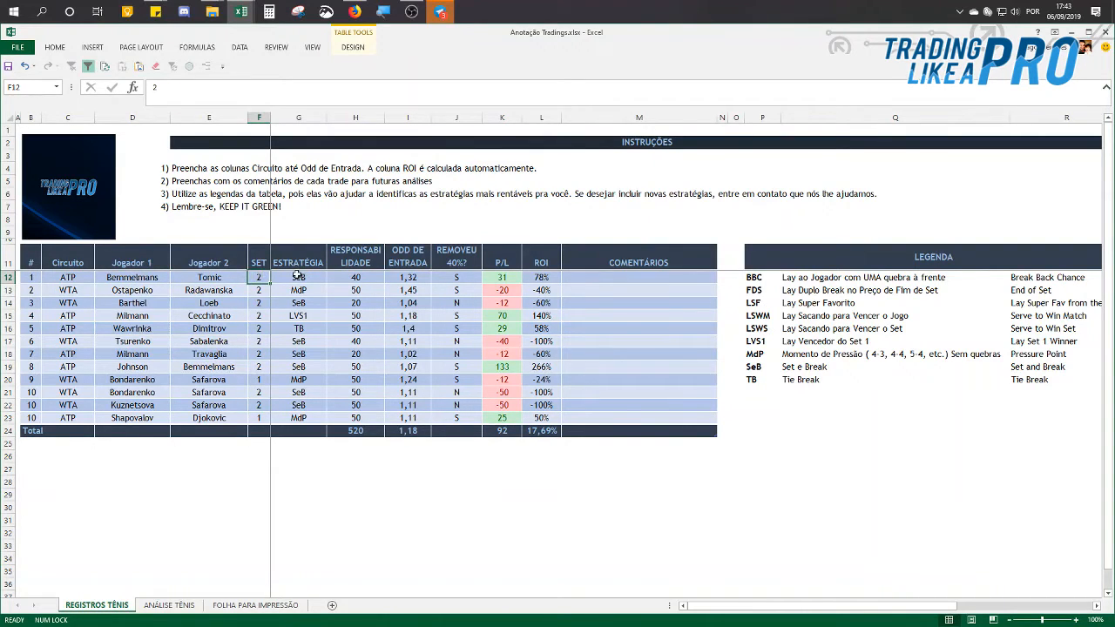
{"action": "left_click", "coordinate": [296, 276]}
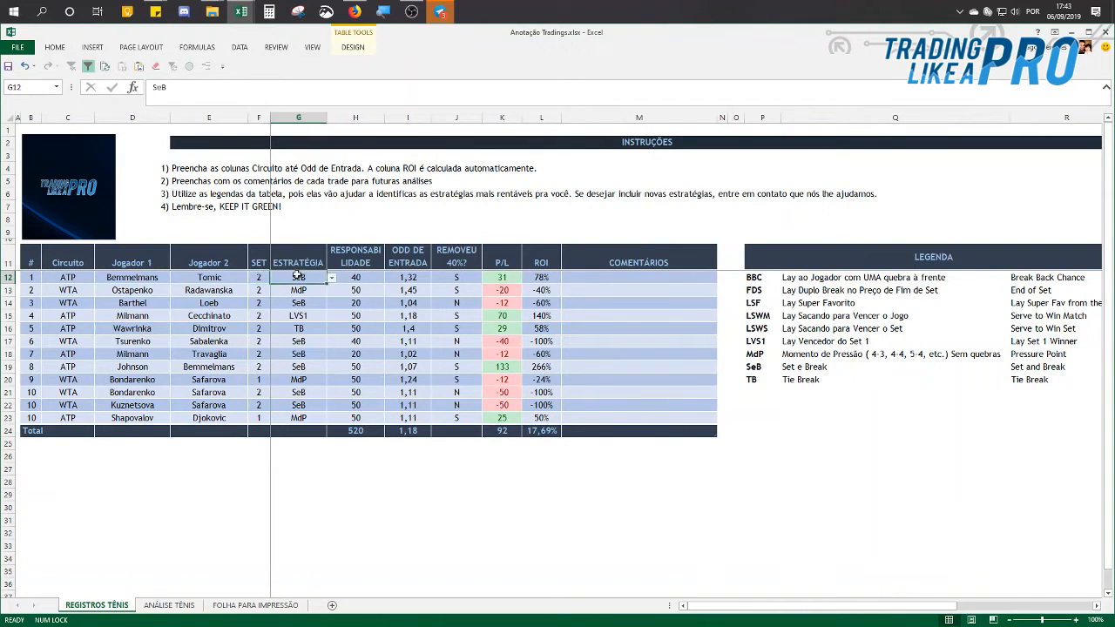
{"action": "left_click", "coordinate": [358, 276]}
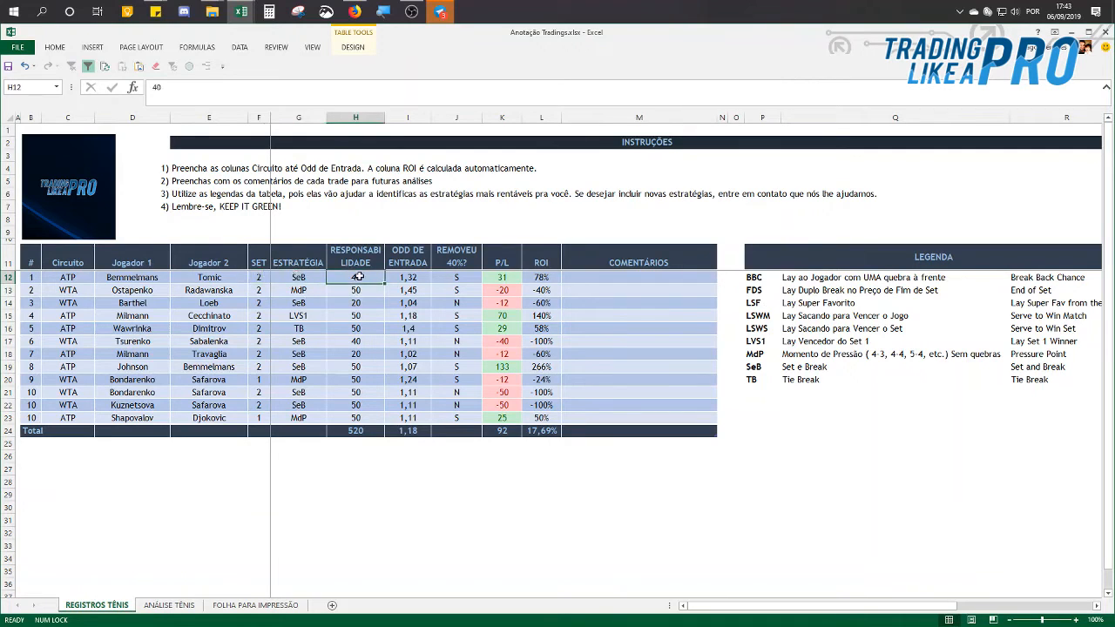
{"action": "left_click", "coordinate": [411, 278]}
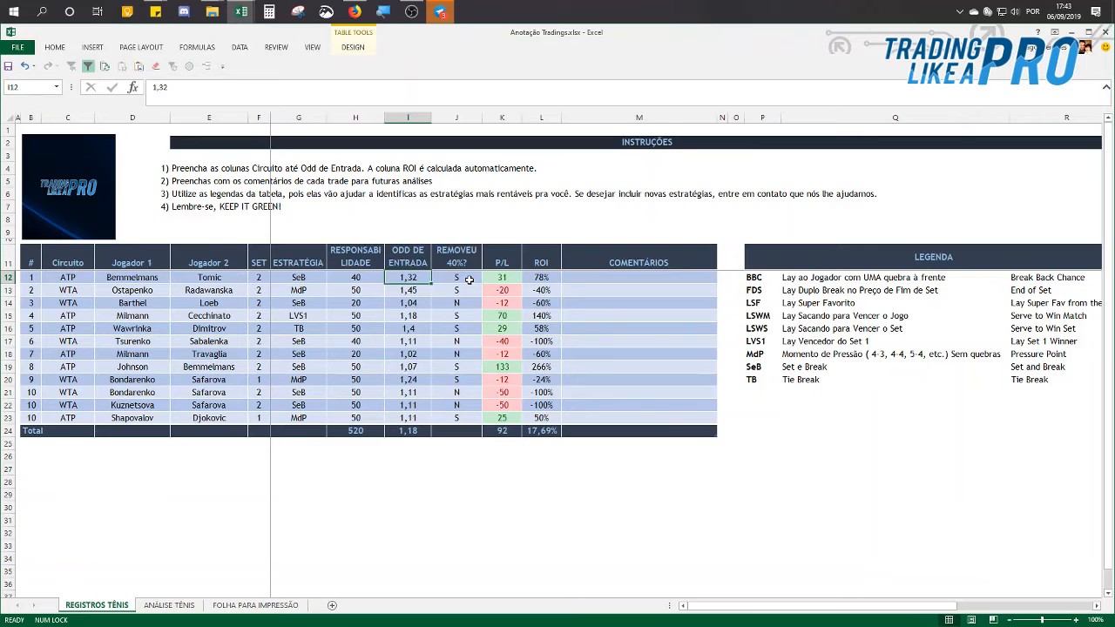
{"action": "left_click", "coordinate": [505, 277]}
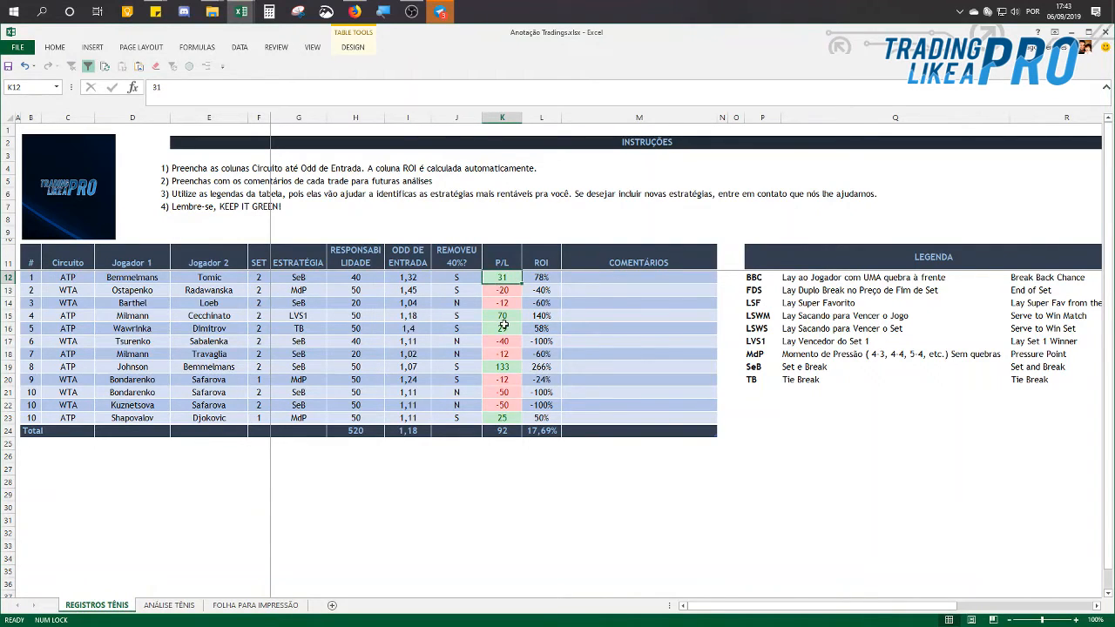
{"action": "left_click", "coordinate": [551, 279]}
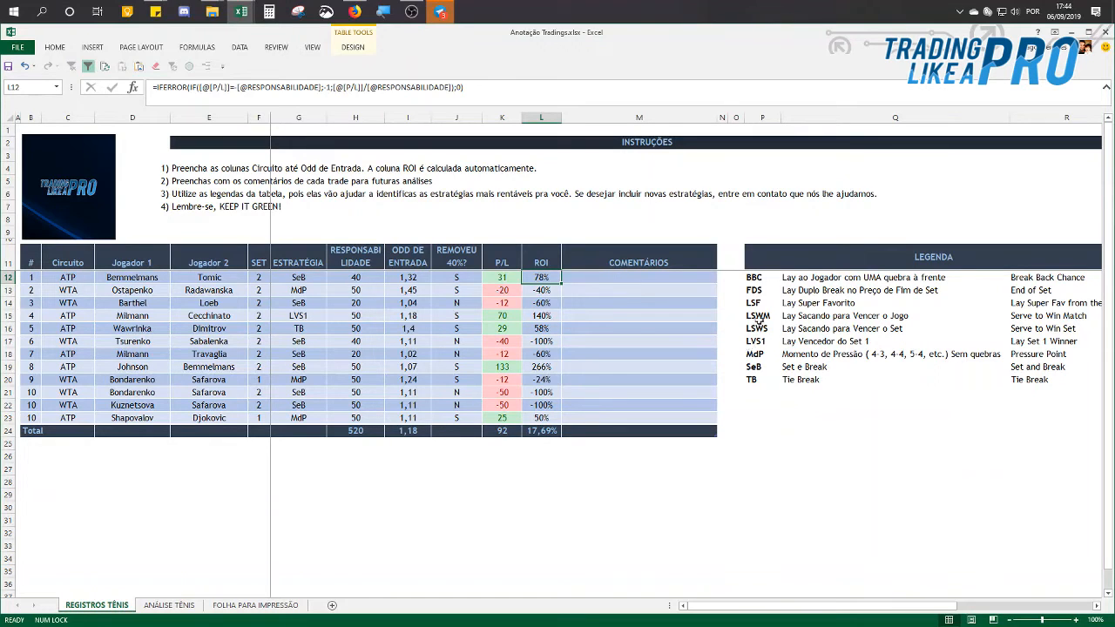
Step: Review the strategy codes in the LEGENDA and replace the first code, in P12, with L2-0
{"action": "left_click_drag", "start_coordinate": [754, 277], "coordinate": [812, 378]}
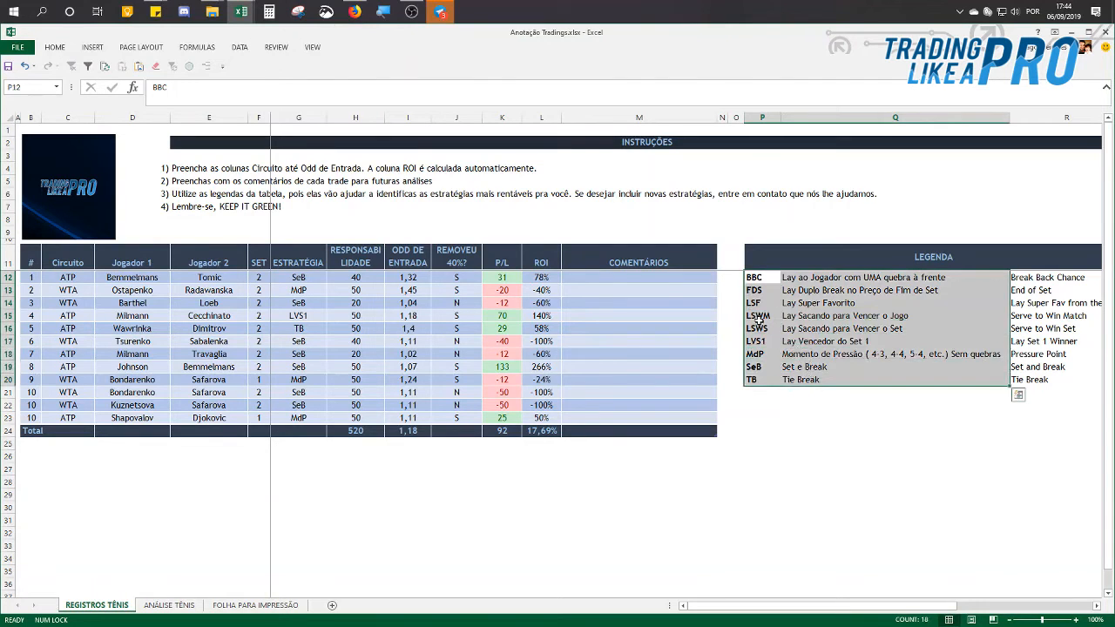
{"action": "mouse_move", "coordinate": [755, 277]}
{"action": "left_mouse_down"}
{"action": "mouse_move", "coordinate": [763, 373]}
{"action": "mouse_move", "coordinate": [779, 366]}
{"action": "mouse_move", "coordinate": [755, 279]}
{"action": "left_mouse_up"}
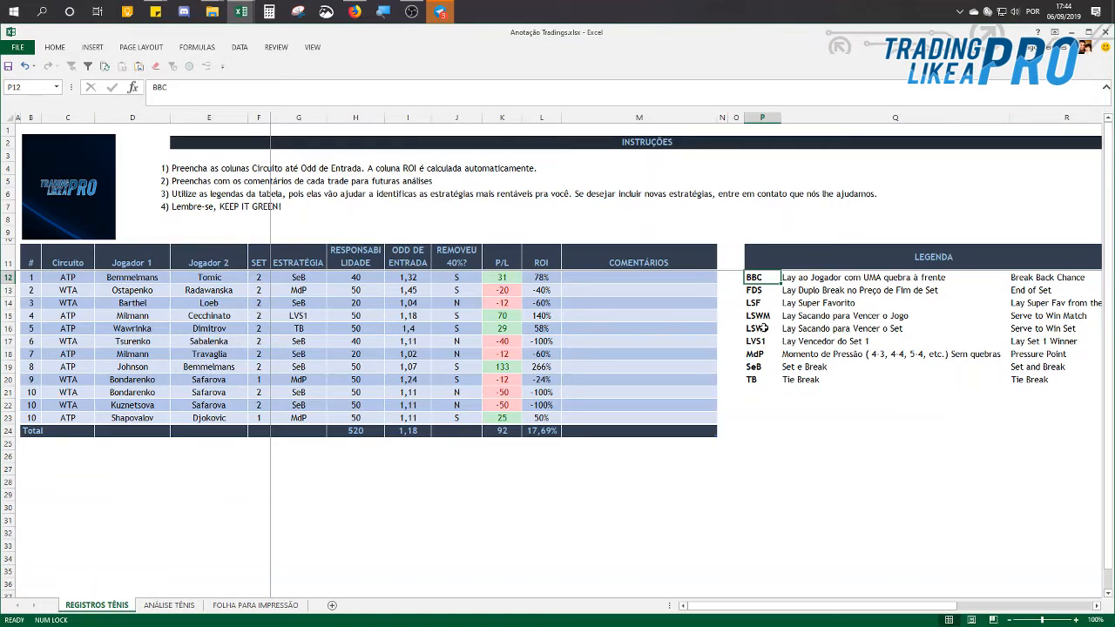
{"action": "type", "text": "L2-0"}
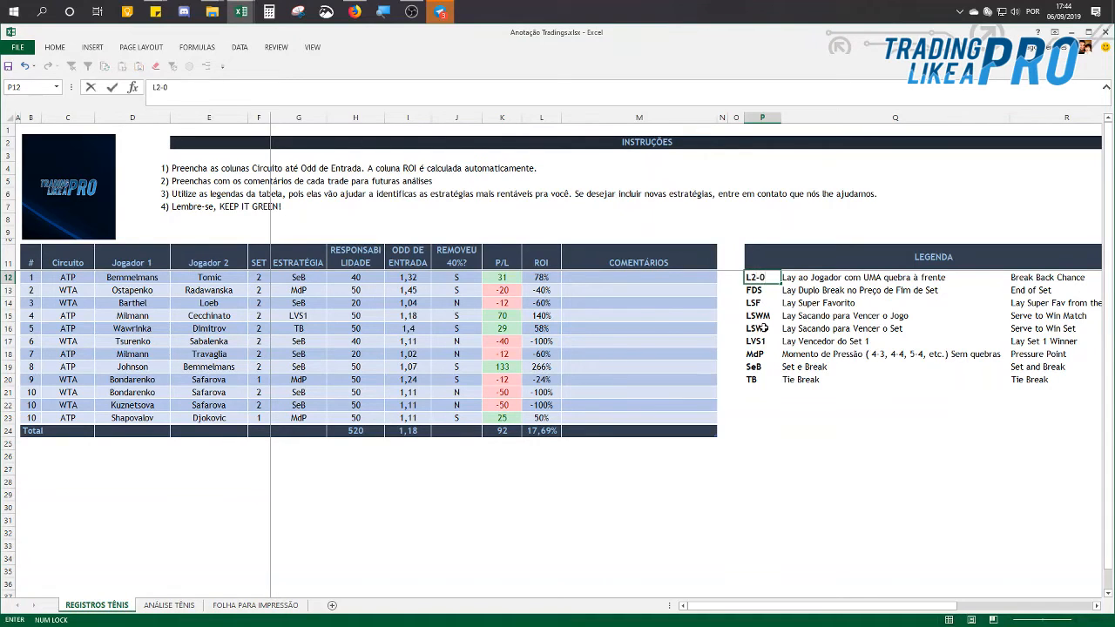
{"action": "key", "text": "Return"}
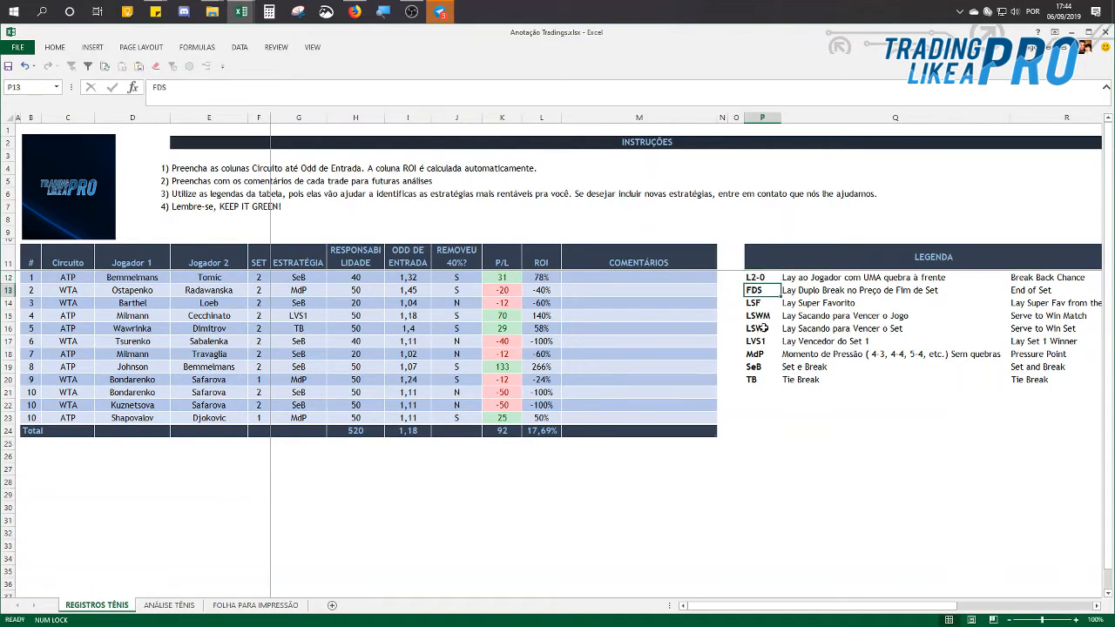
Step: Change the L2-0 strategy's description in Q12 to "Lay ao Jogador que está 2-0"
{"action": "left_click", "coordinate": [767, 279]}
{"action": "left_click", "coordinate": [788, 277]}
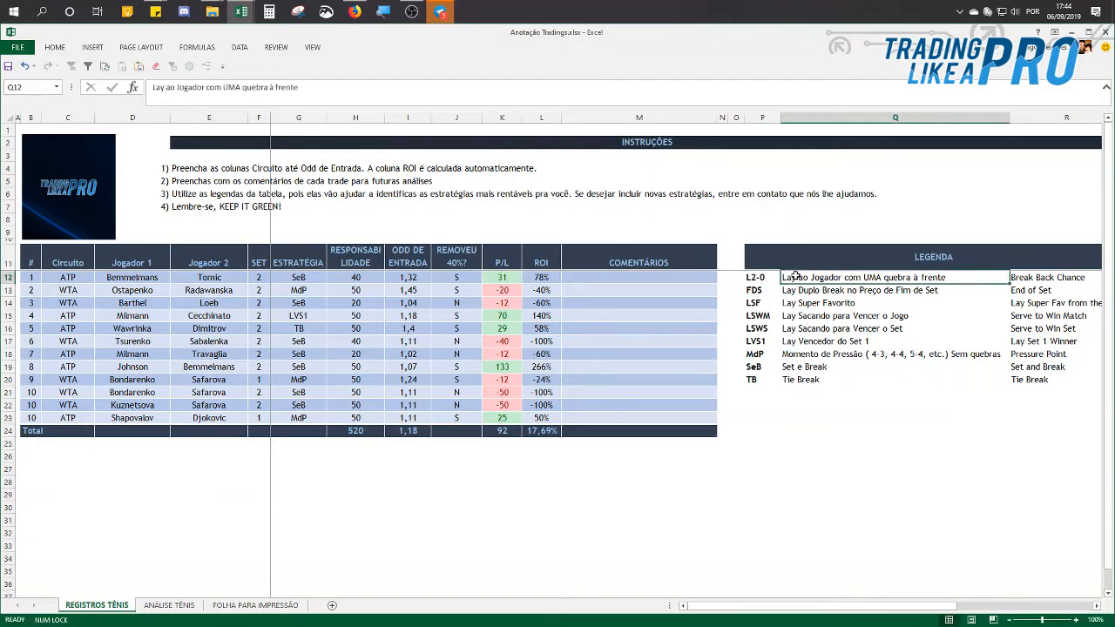
{"action": "type", "text": "Lay ao Jogador que"}
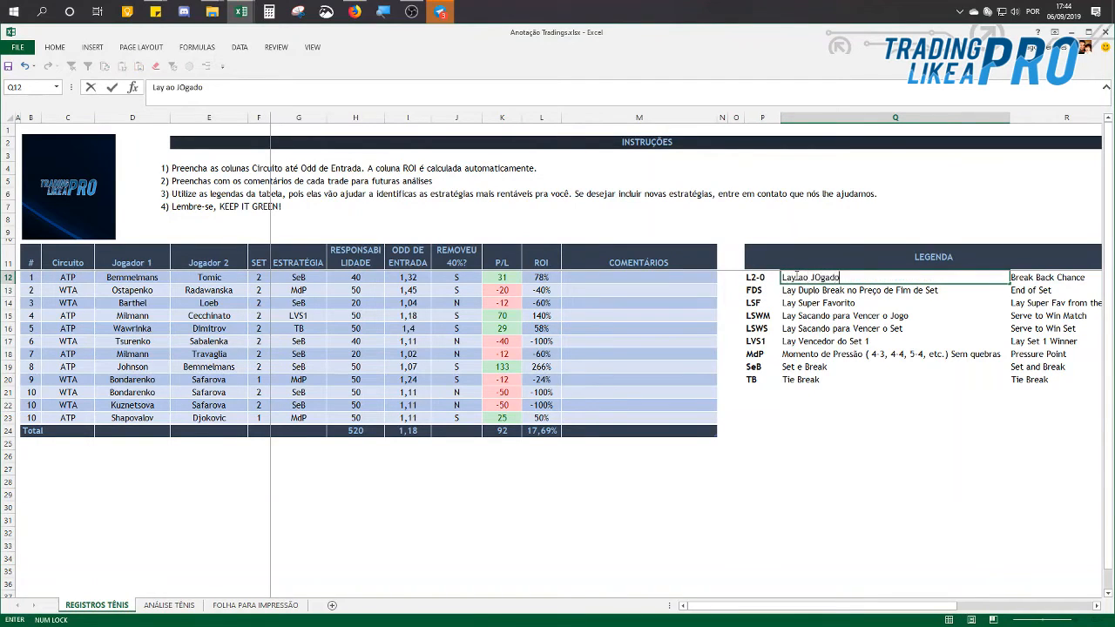
{"action": "type", "text": " está 2-0"}
{"action": "key", "text": "Return"}
{"action": "left_click", "coordinate": [795, 275]}
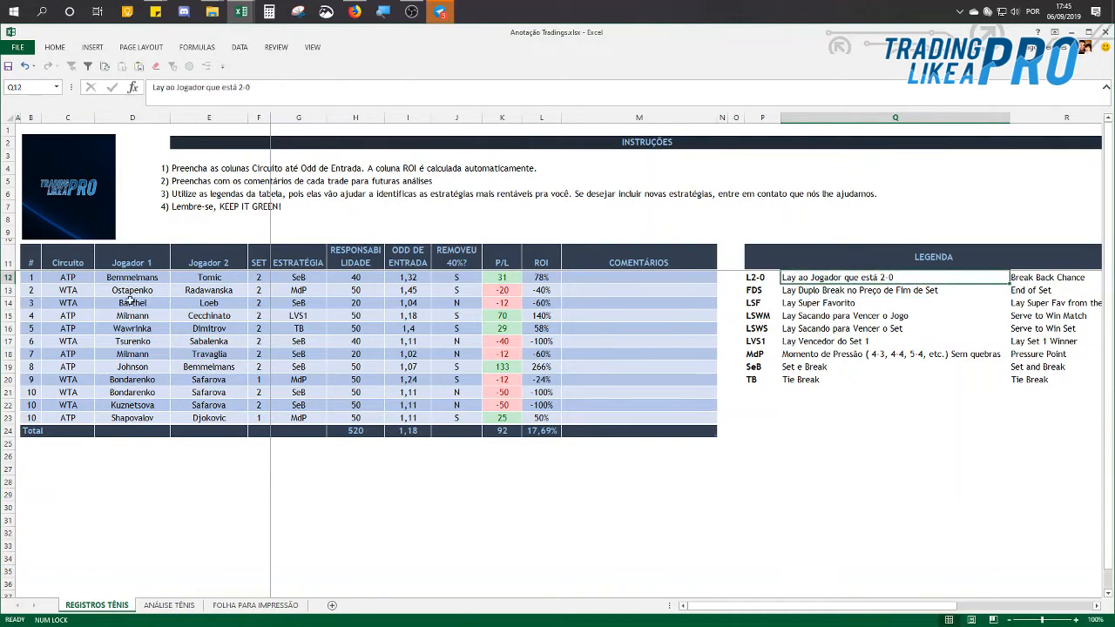
Step: Add a new empty record row at the end of the trades table, below row 23
{"action": "left_click", "coordinate": [658, 423]}
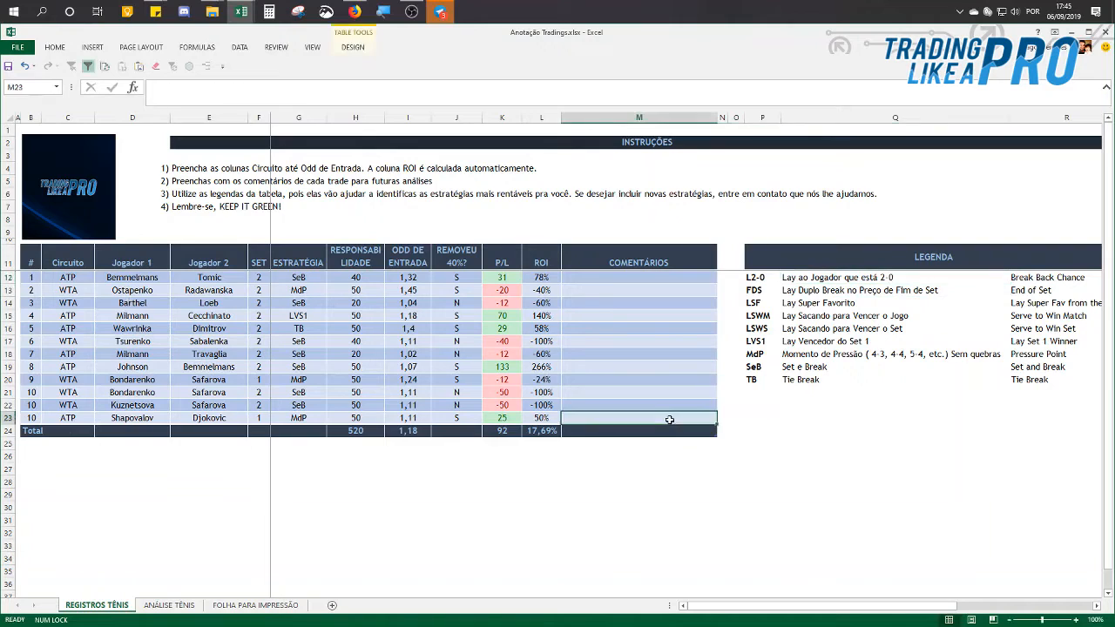
{"action": "key", "text": "Tab"}
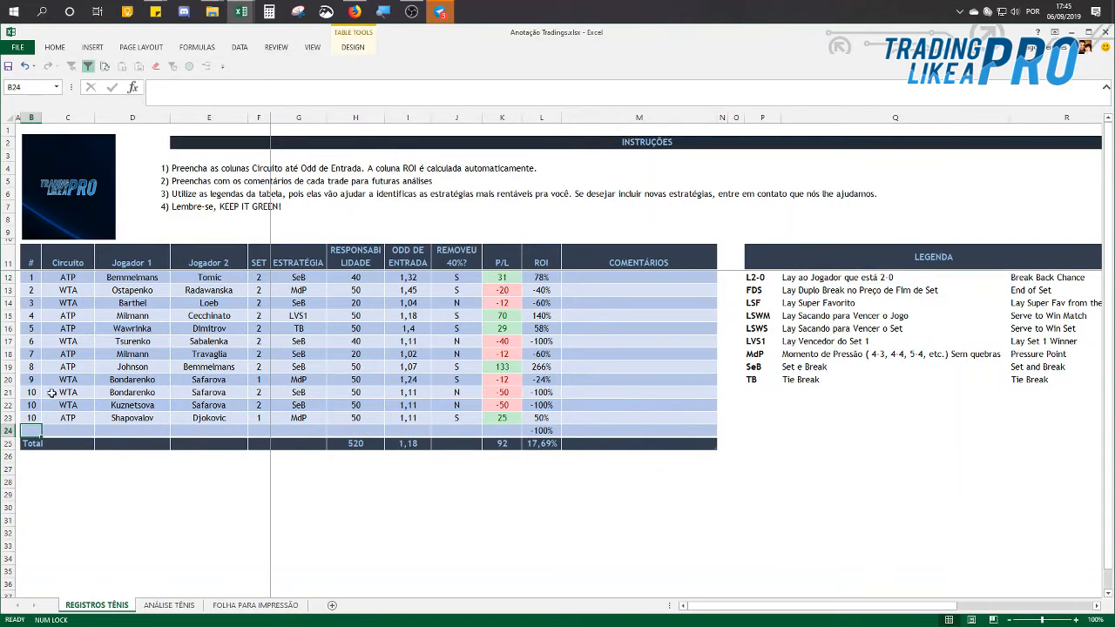
Step: Renumber the # column of the trades table consecutively down to 13 in row 24
{"action": "left_click", "coordinate": [28, 385]}
{"action": "left_click_drag", "start_coordinate": [41, 386], "coordinate": [40, 433]}
{"action": "left_click_drag", "start_coordinate": [32, 361], "coordinate": [39, 435]}
Step: Start the trade record in row 24 with circuit ATP, Jogador 1 Medvedev, Jogador 2 Federer and set 1
{"action": "left_click", "coordinate": [68, 430]}
{"action": "type", "text": "ATP"}
{"action": "key", "text": "Tab"}
{"action": "type", "text": "MEdve"}
{"action": "key", "text": "BackSpace"}
{"action": "key", "text": "BackSpace"}
{"action": "key", "text": "BackSpace"}
{"action": "key", "text": "BackSpace"}
{"action": "type", "text": "edvedev"}
{"action": "key", "text": "Tab"}
{"action": "type", "text": "Federer"}
{"action": "key", "text": "Tab"}
{"action": "type", "text": "1"}
{"action": "key", "text": "Tab"}
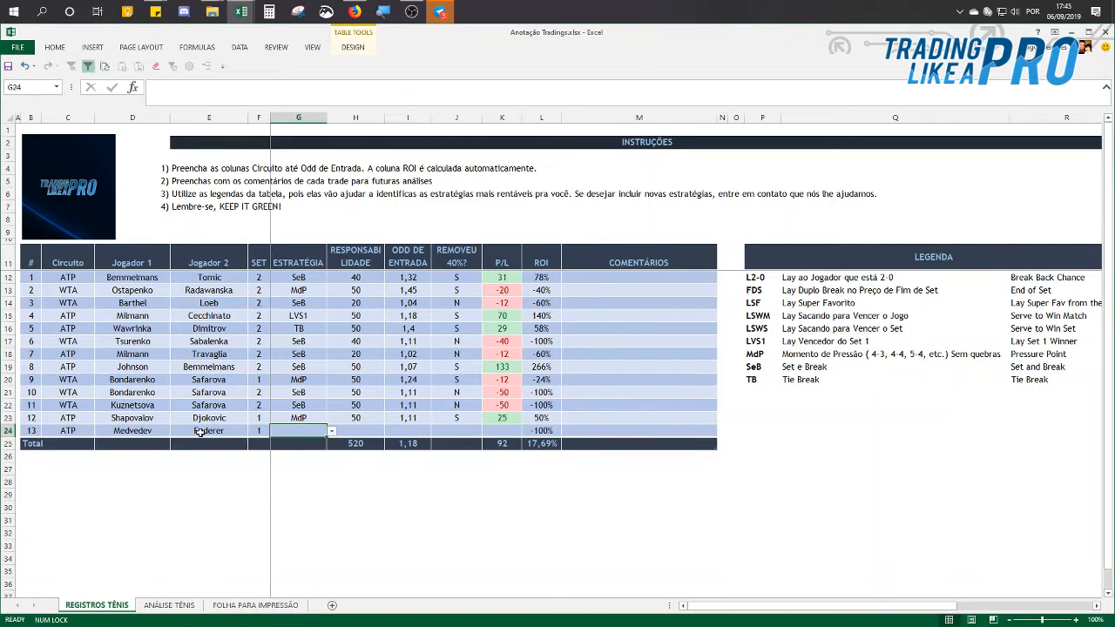
Step: Choose L2-0 as record 13's strategy, and enter a responsibility of 10 and entry odds of 1,4
{"action": "left_click", "coordinate": [332, 432]}
{"action": "left_click", "coordinate": [306, 442]}
{"action": "left_click", "coordinate": [360, 430]}
{"action": "type", "text": "10"}
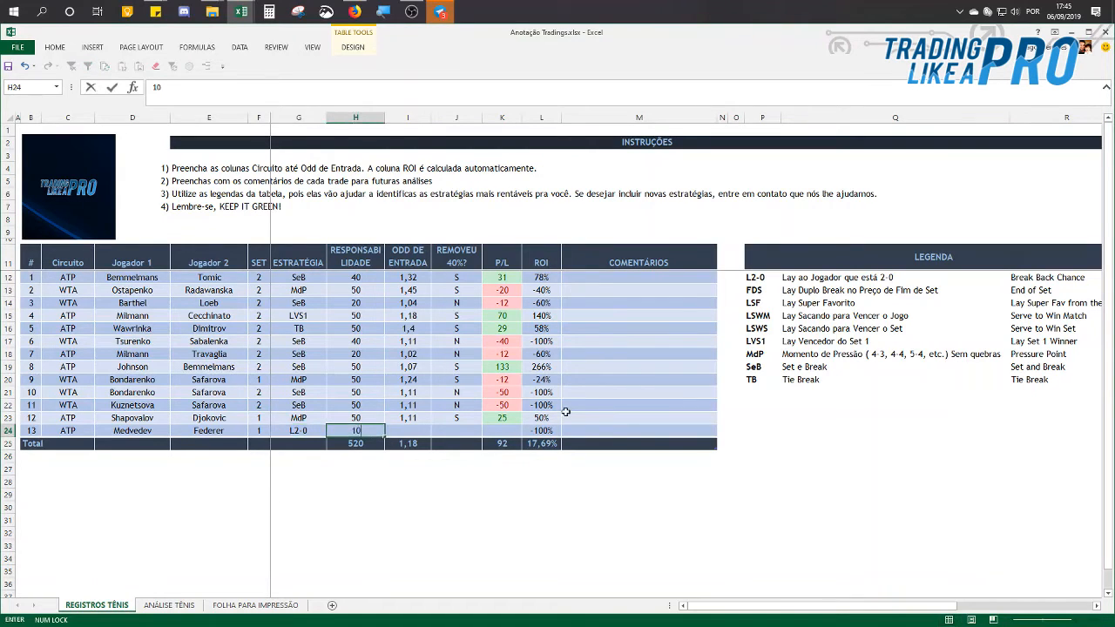
{"action": "key", "text": "Tab"}
{"action": "type", "text": "1"}
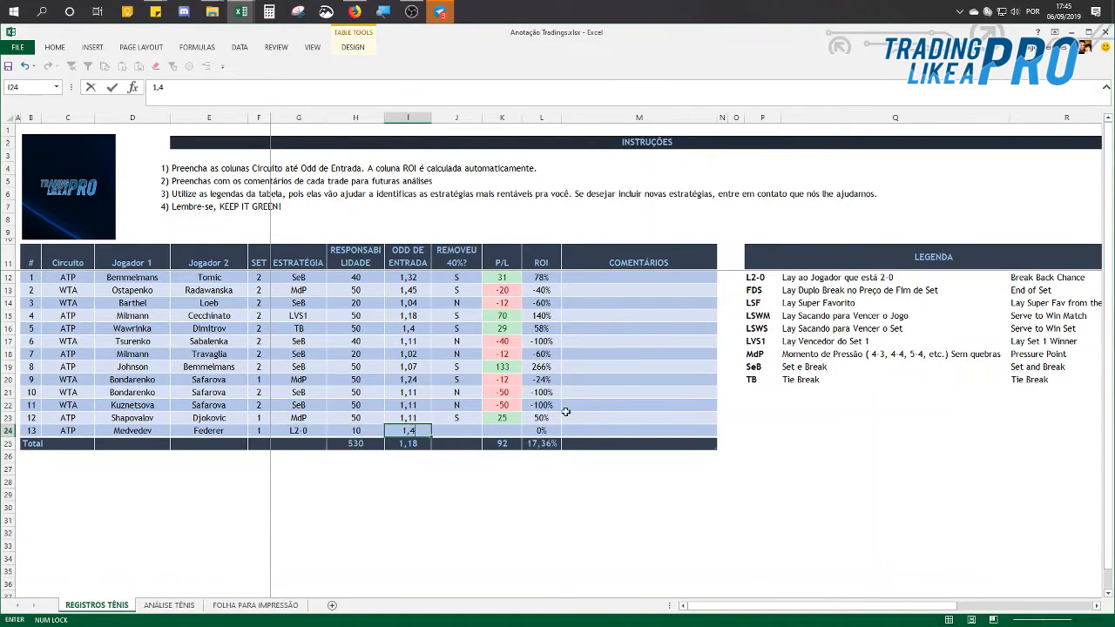
Step: Complete record 13 with N for REMOVEU 40%? and a P/L of 2,5
{"action": "key", "text": "Tab"}
{"action": "type", "text": "N"}
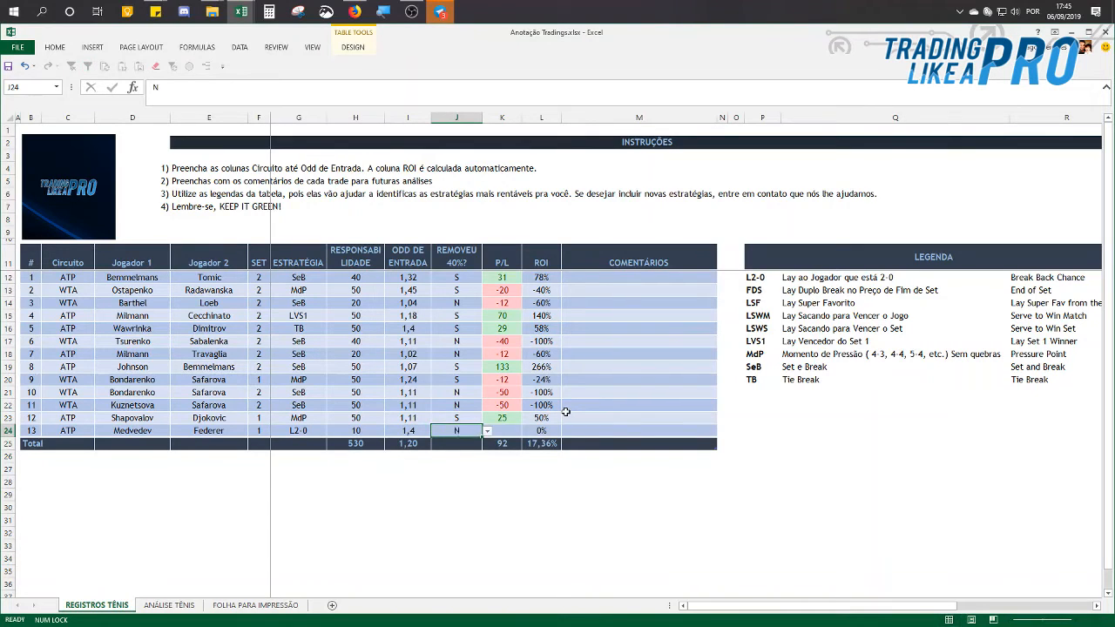
{"action": "key", "text": "Tab"}
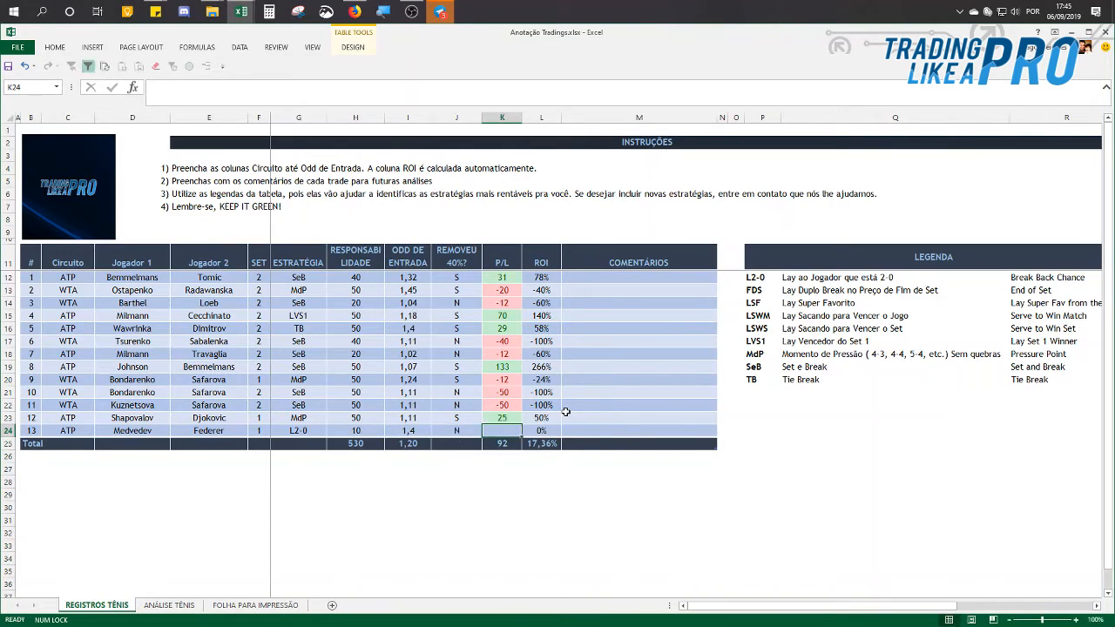
{"action": "type", "text": "2,5"}
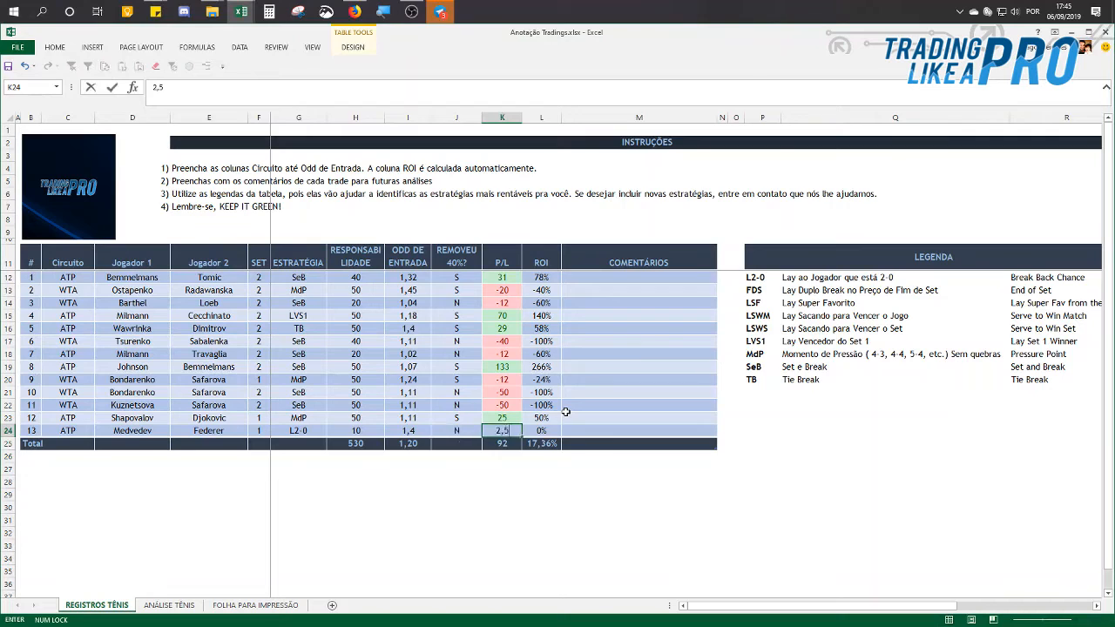
{"action": "key", "text": "Tab"}
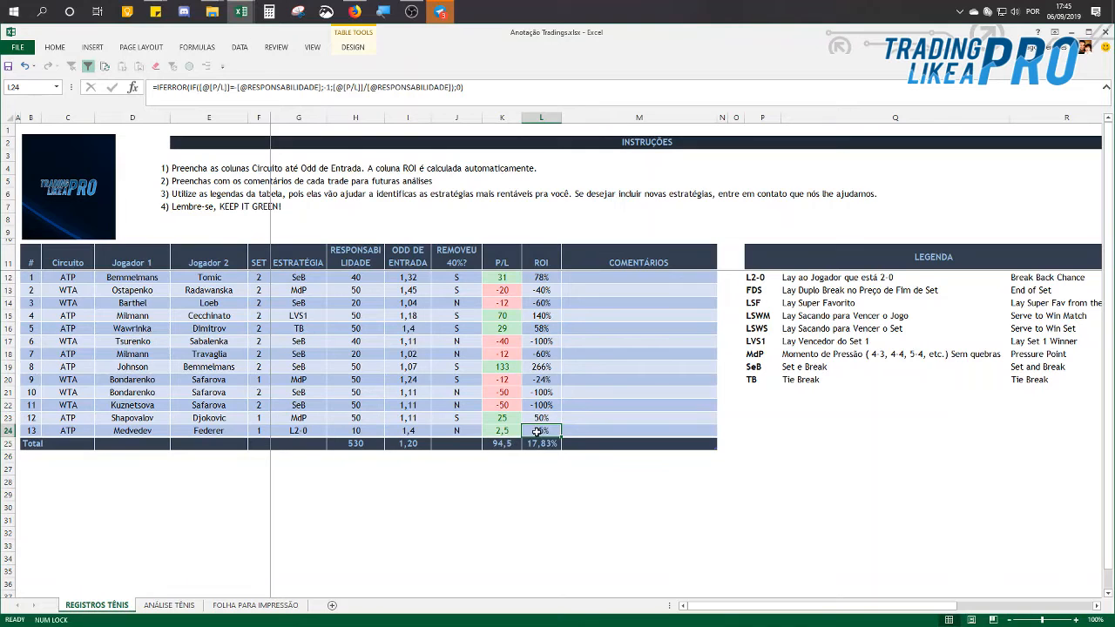
Step: Refresh all the pivot tables on the ANÁLISE TÊNIS sheet to include the new trade record
{"action": "left_click", "coordinate": [169, 605]}
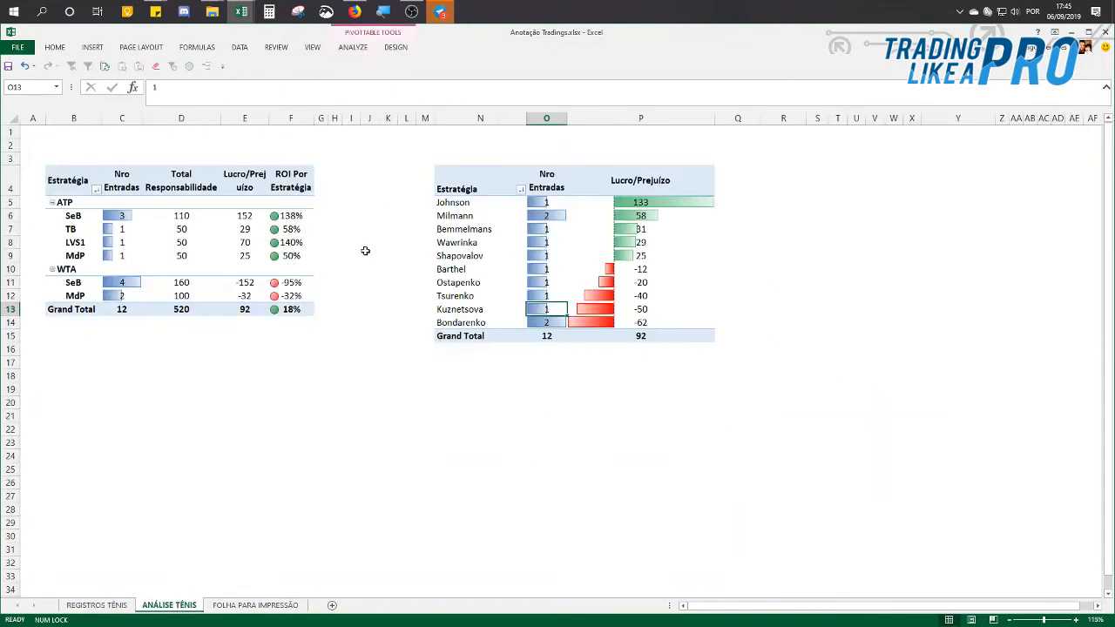
{"action": "mouse_move", "coordinate": [247, 250]}
{"action": "left_click", "coordinate": [189, 228]}
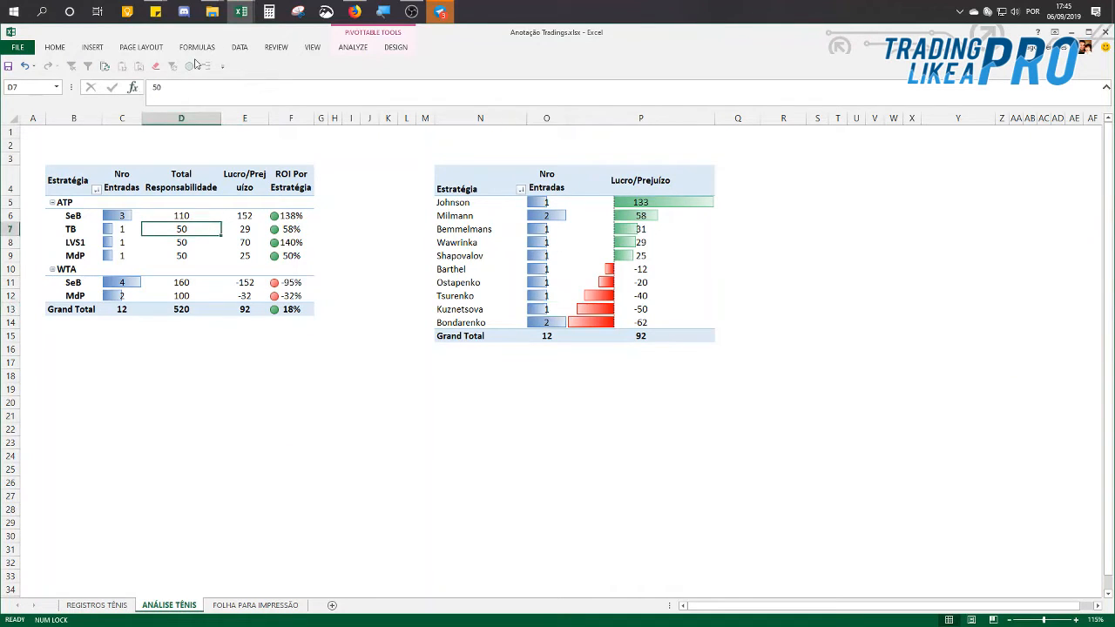
{"action": "left_click", "coordinate": [243, 51]}
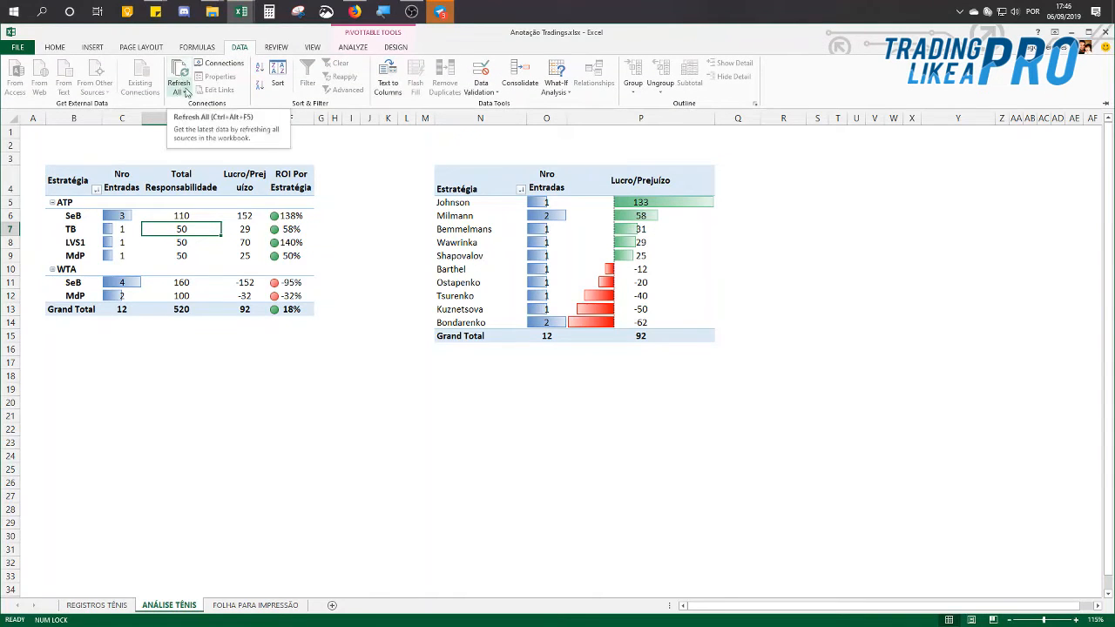
{"action": "left_click", "coordinate": [183, 73]}
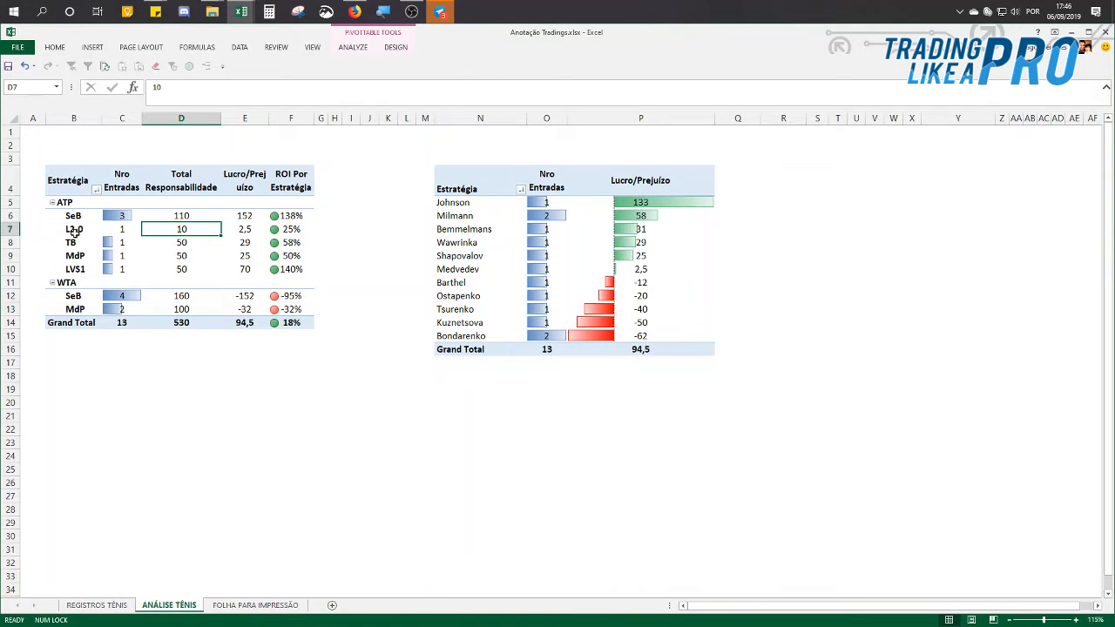
Step: Examine the ATP L2-0 row in the strategy pivot table, from number of entries to ROI
{"action": "left_click_drag", "start_coordinate": [74, 230], "coordinate": [124, 231]}
{"action": "left_click", "coordinate": [179, 252]}
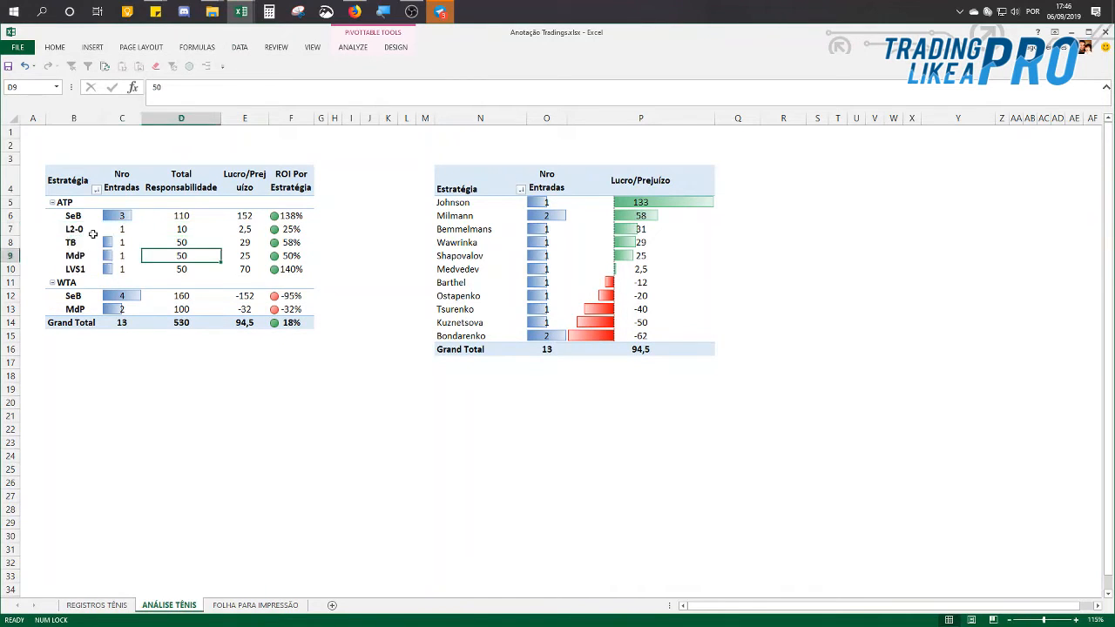
{"action": "left_click", "coordinate": [78, 229]}
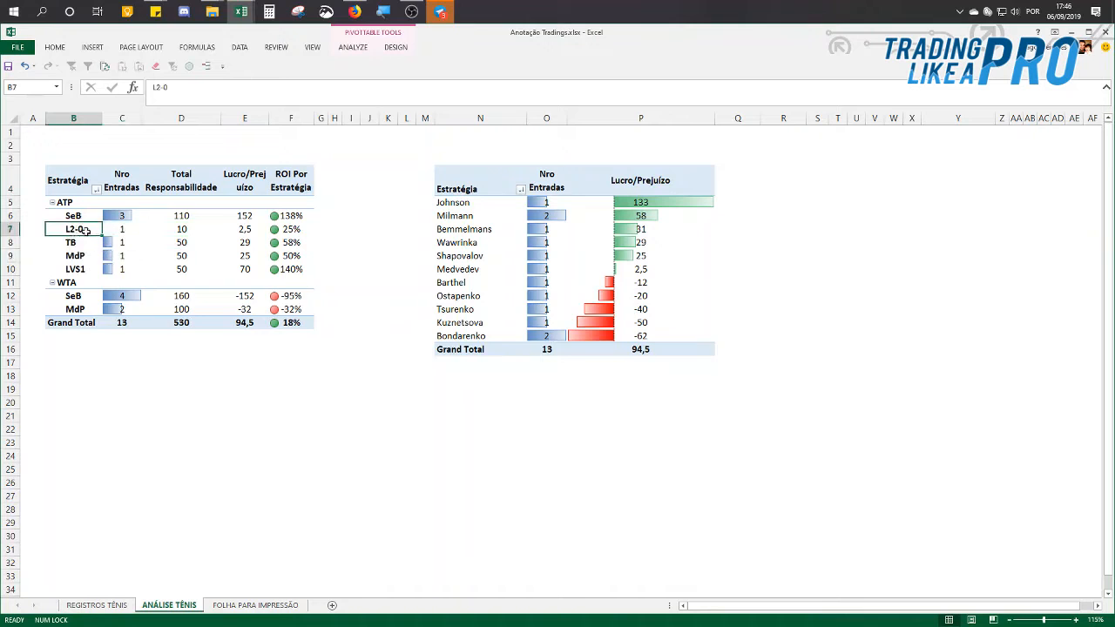
{"action": "left_click", "coordinate": [124, 230]}
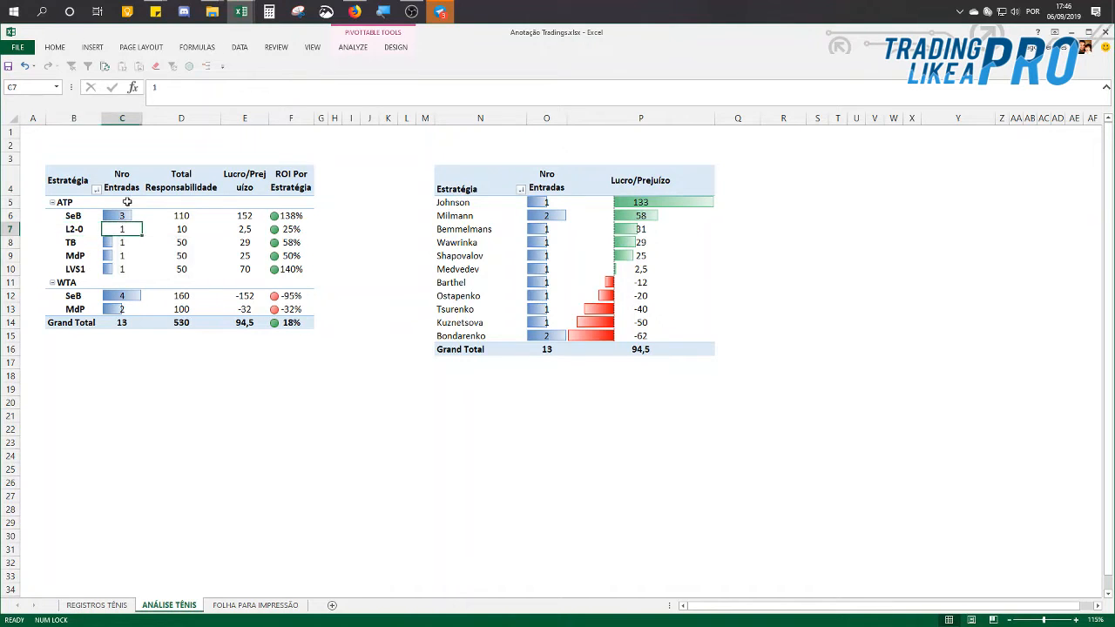
{"action": "left_click", "coordinate": [180, 231]}
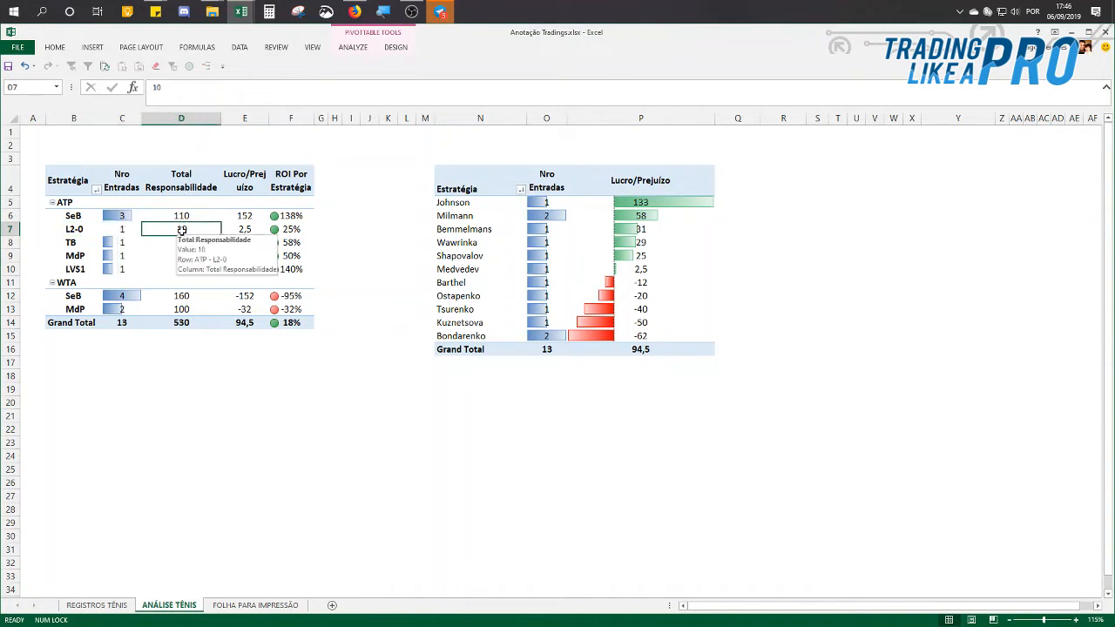
{"action": "left_click", "coordinate": [248, 231]}
{"action": "left_click", "coordinate": [294, 231]}
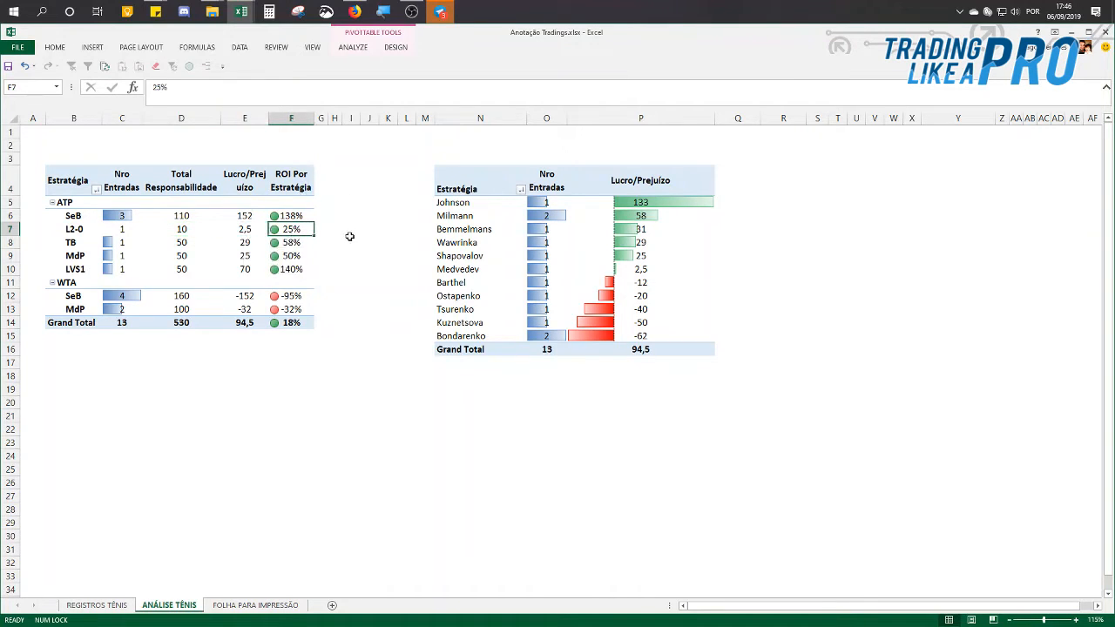
{"action": "left_click", "coordinate": [350, 241]}
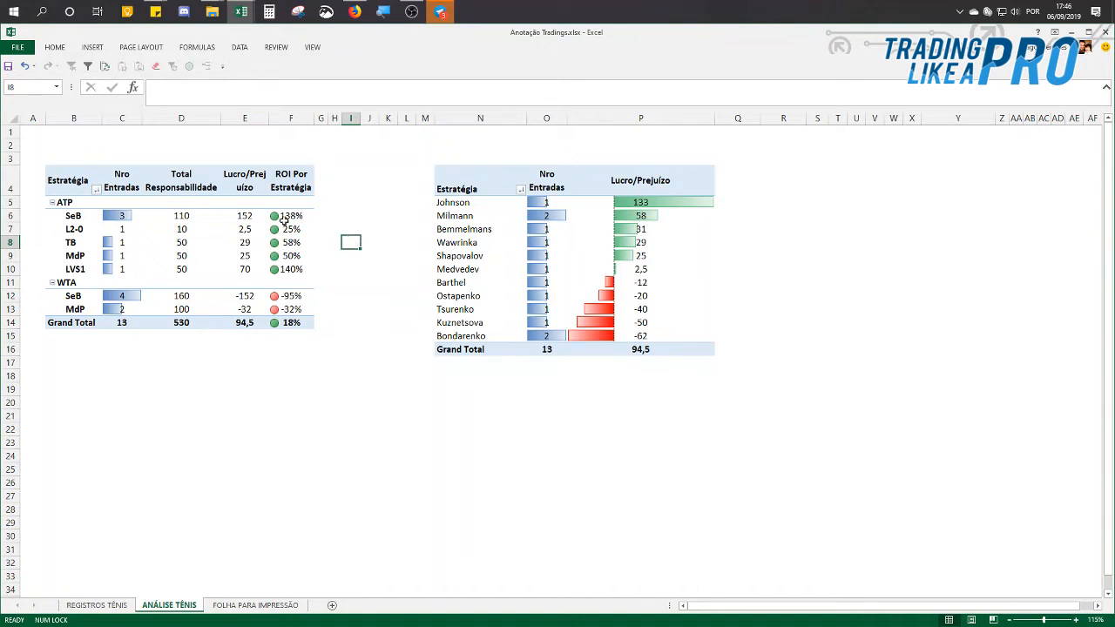
Step: Close the Anotação Tradings workbook, open Alavancagem de Banca.xlsx from the KIT Planilhas folder and show its Instruções sheet
{"action": "left_click", "coordinate": [1104, 33]}
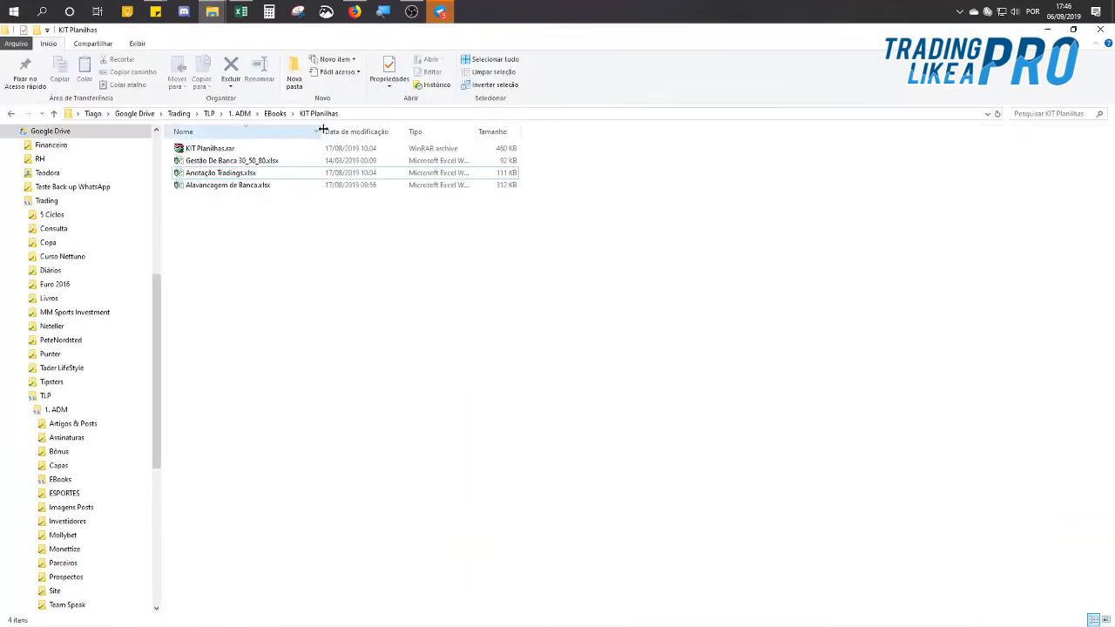
{"action": "left_click", "coordinate": [248, 190]}
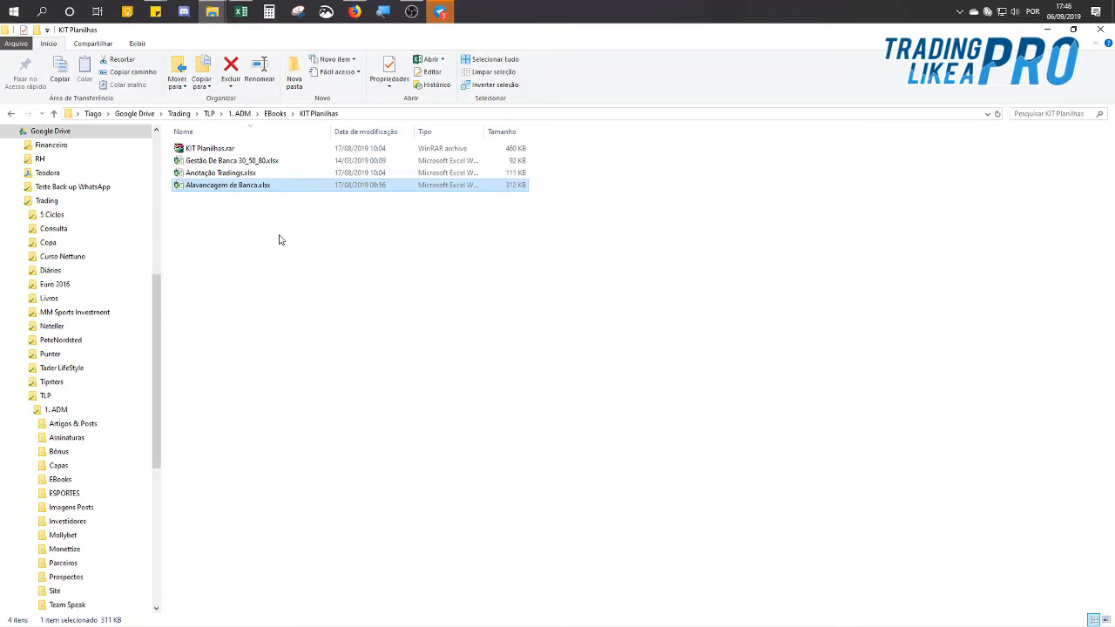
{"action": "double_click", "coordinate": [236, 188]}
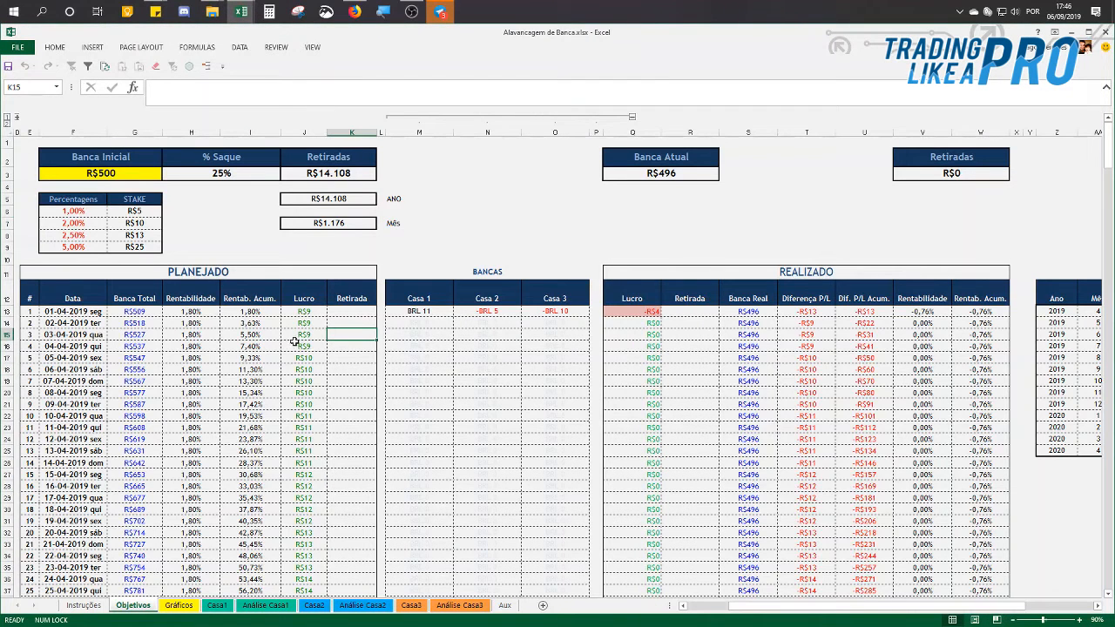
{"action": "key", "text": "ctrl+Page_Up"}
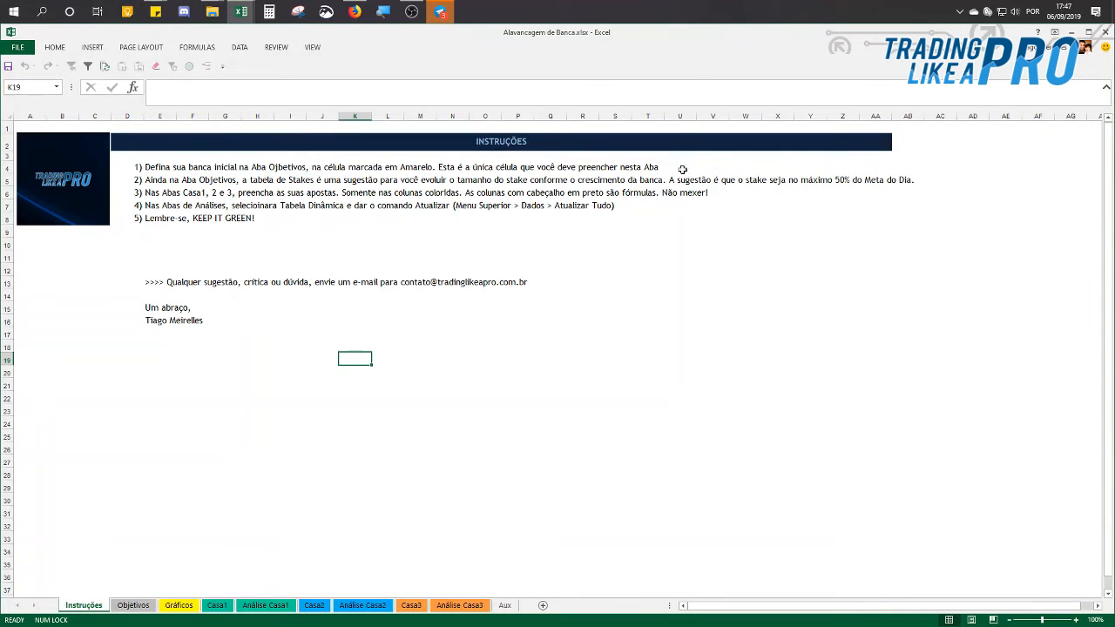
Step: Set the Banca Inicial on the Objetivos sheet to 1000
{"action": "left_click", "coordinate": [135, 604]}
{"action": "left_click", "coordinate": [111, 174]}
{"action": "type", "text": "1000"}
{"action": "key", "text": "Return"}
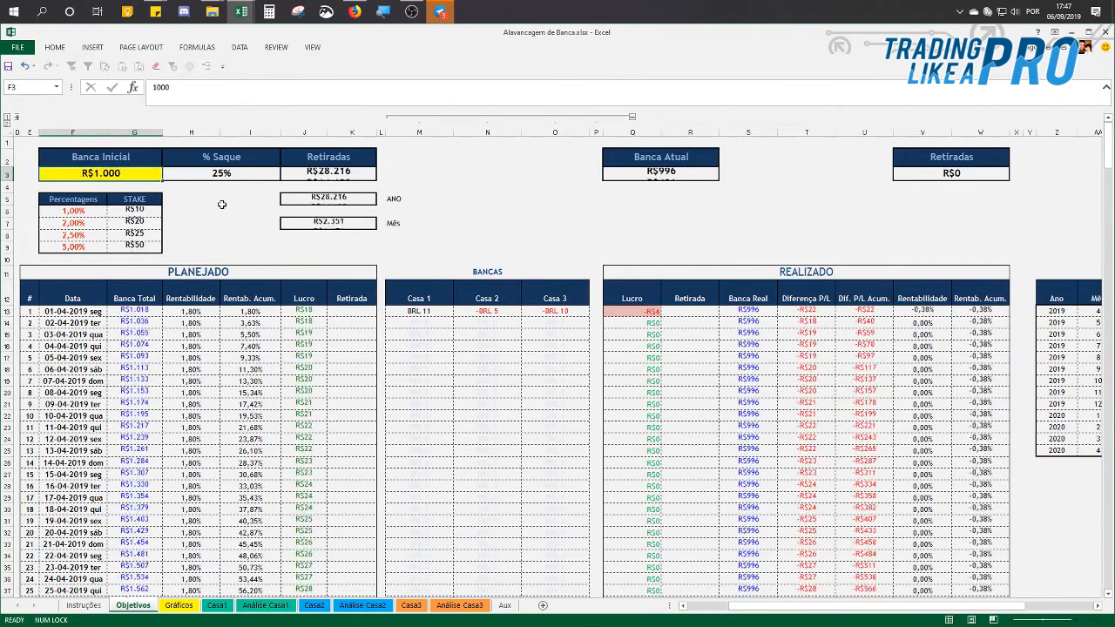
{"action": "left_click", "coordinate": [583, 418]}
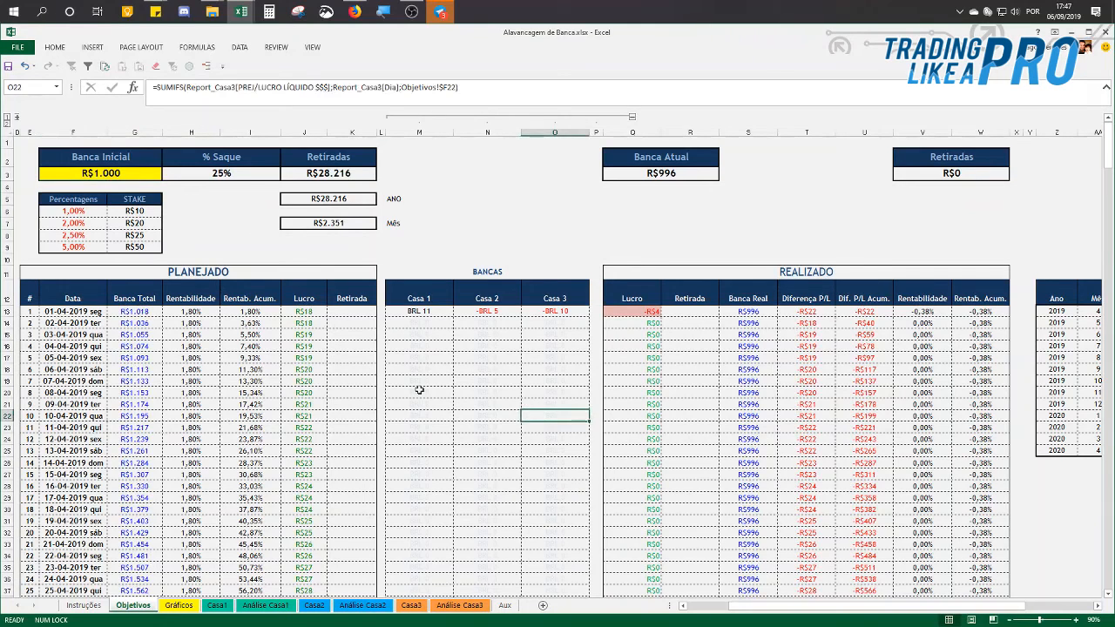
{"action": "left_click", "coordinate": [83, 312]}
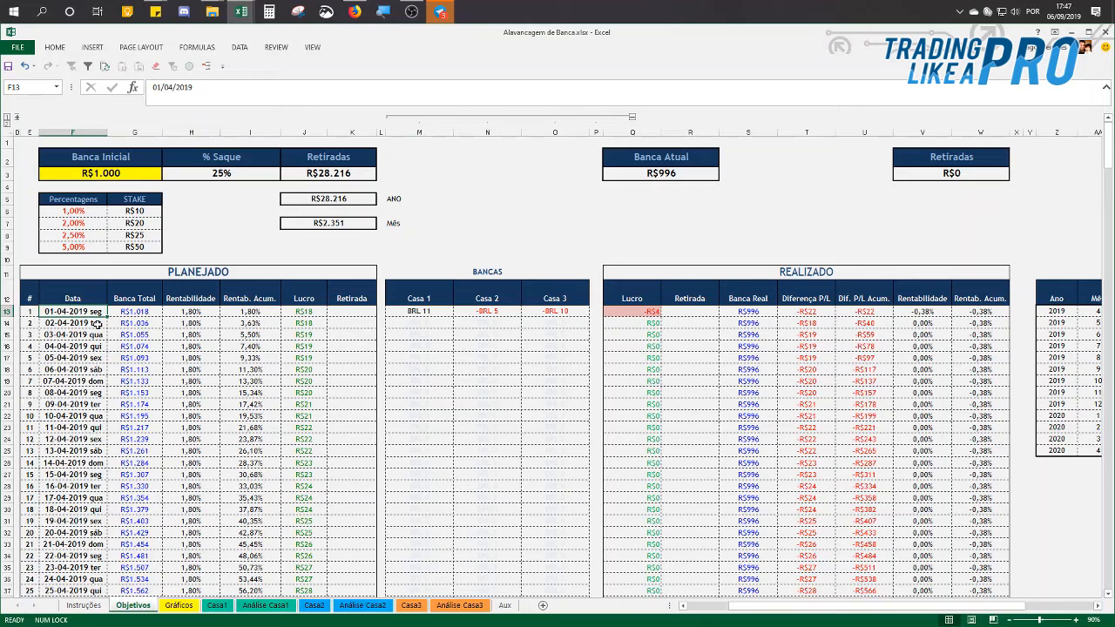
{"action": "type", "text": "02/09"}
{"action": "key", "text": "Return"}
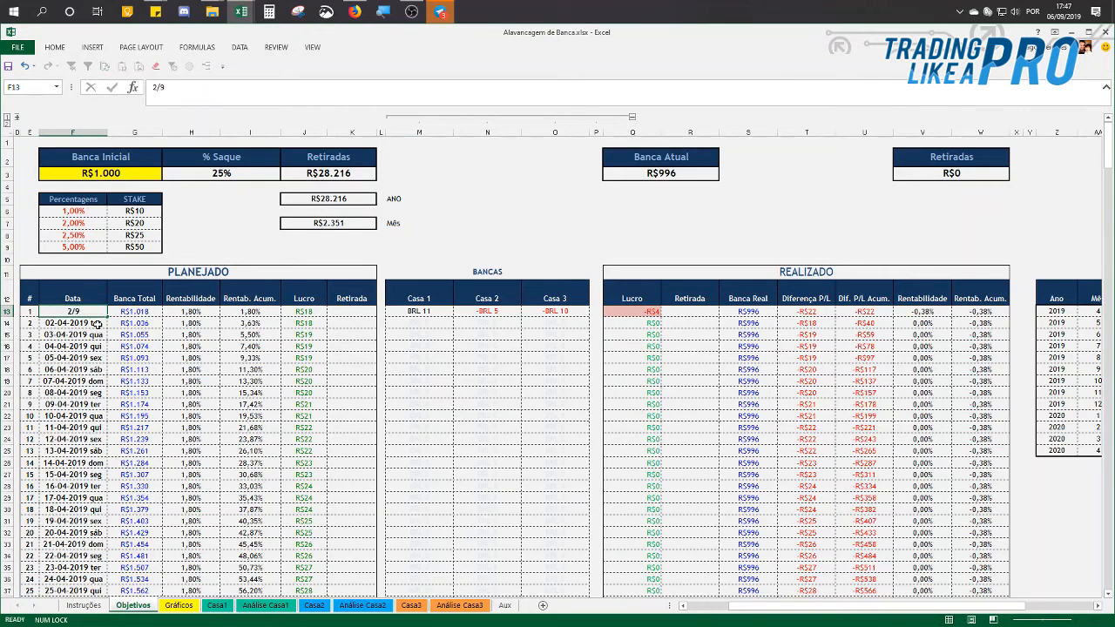
Step: Set the first date of the PLANEJADO table, in F13, to 6/09
{"action": "left_click", "coordinate": [80, 312]}
{"action": "type", "text": "6"}
{"action": "type", "text": "/09"}
{"action": "key", "text": "Return"}
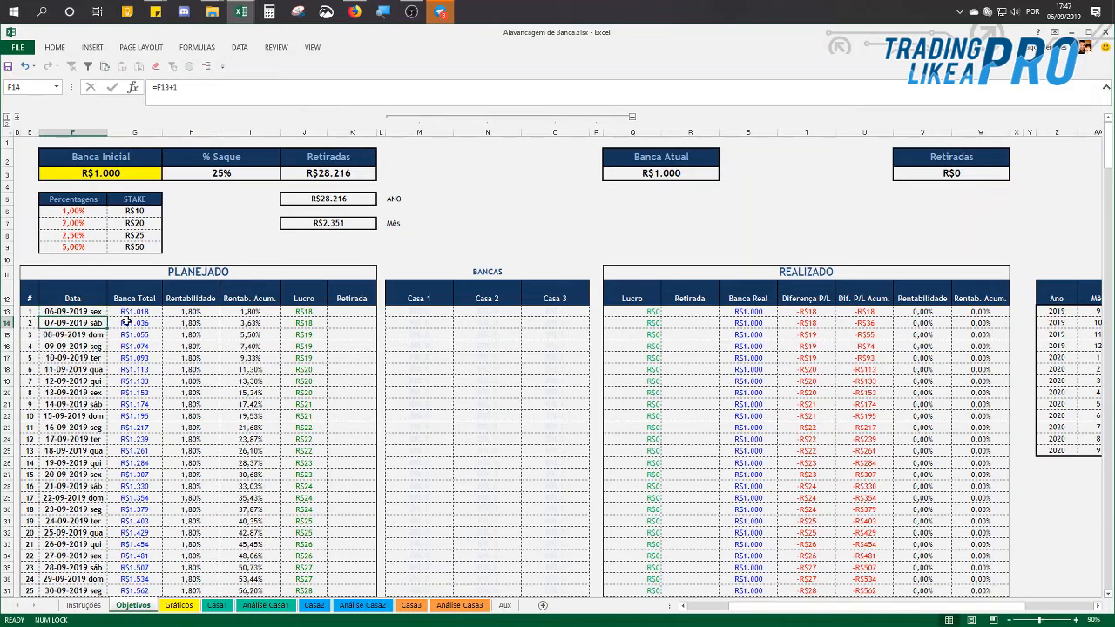
Step: Examine the PLANEJADO table's date, Banca Total, Rentabilidade, Rentab. Acum. and Lucro columns, and locate the REALIZADO block
{"action": "key", "text": "Up"}
{"action": "left_click", "coordinate": [142, 311]}
{"action": "left_click", "coordinate": [210, 314]}
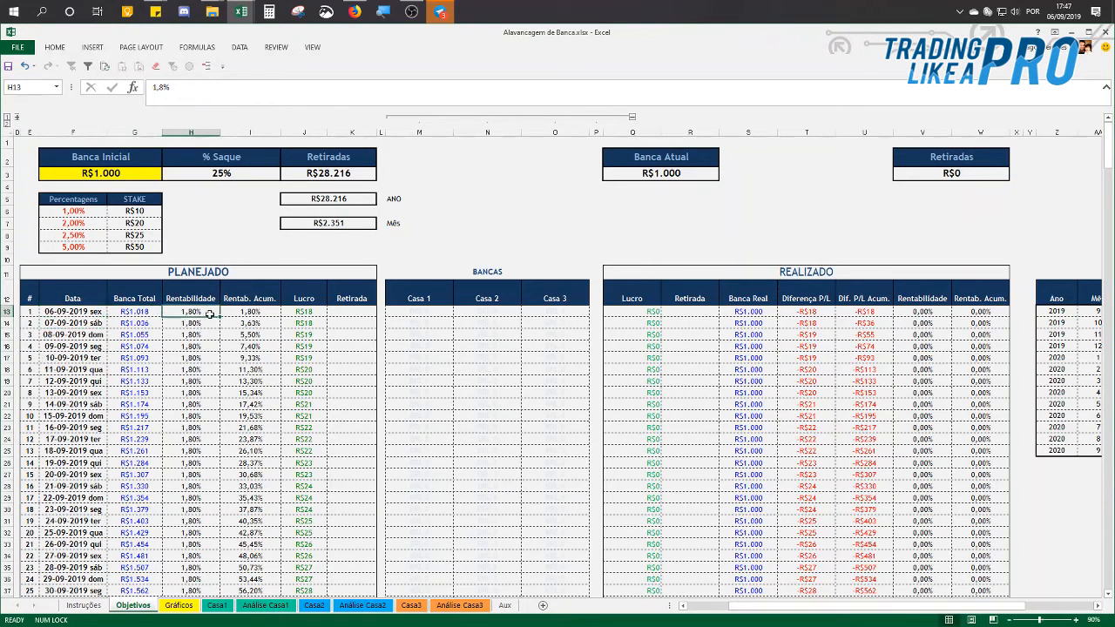
{"action": "left_click_drag", "start_coordinate": [186, 292], "coordinate": [190, 416]}
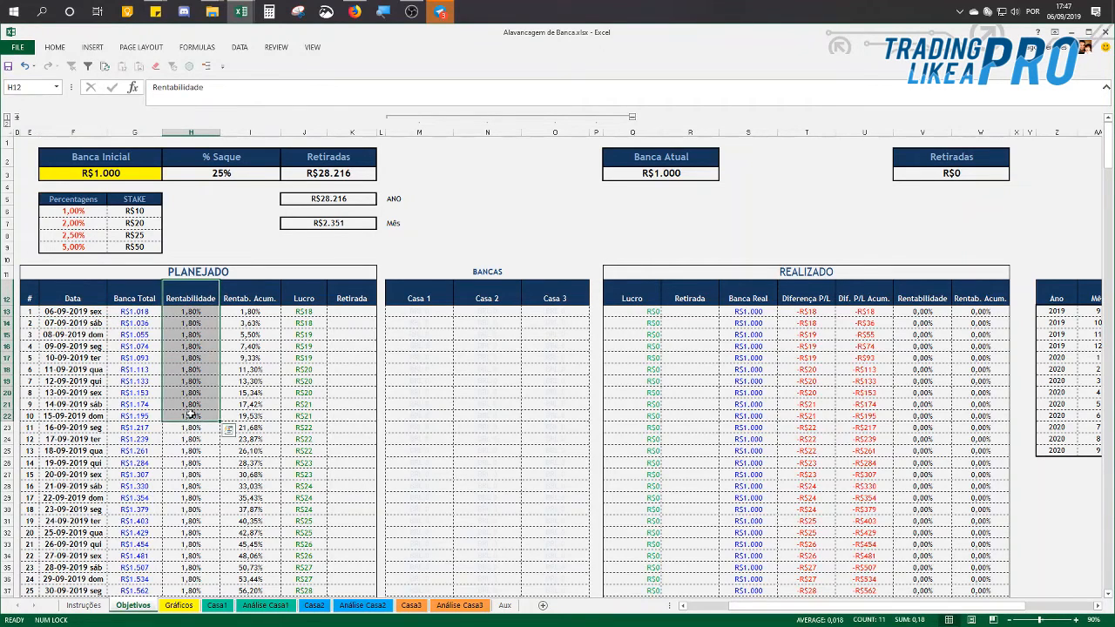
{"action": "left_click", "coordinate": [204, 273]}
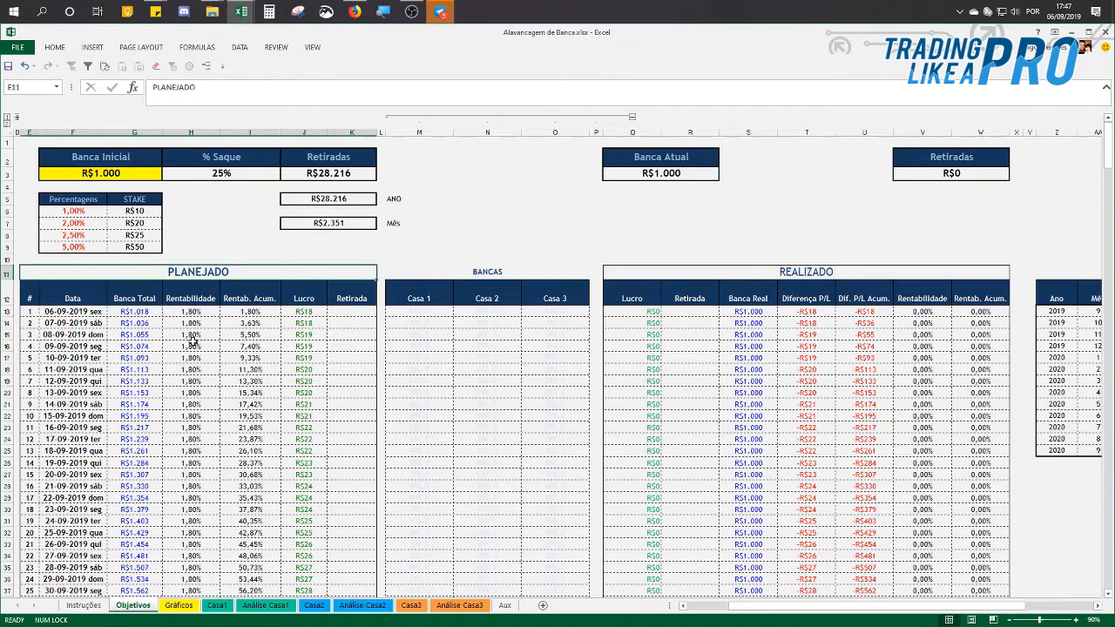
{"action": "left_click", "coordinate": [253, 312]}
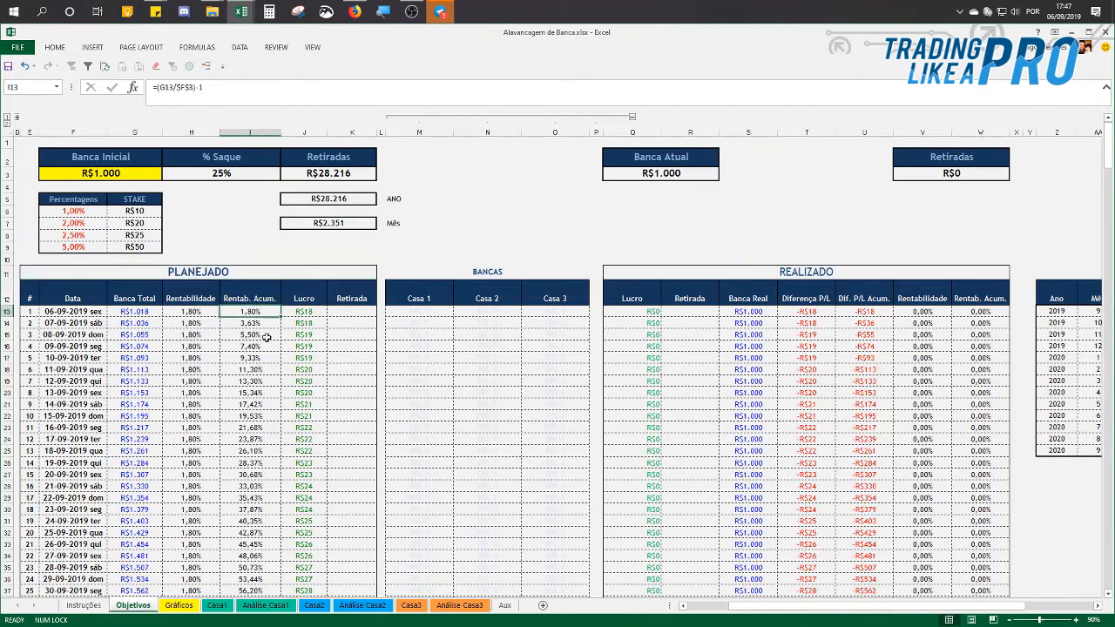
{"action": "left_click", "coordinate": [305, 314]}
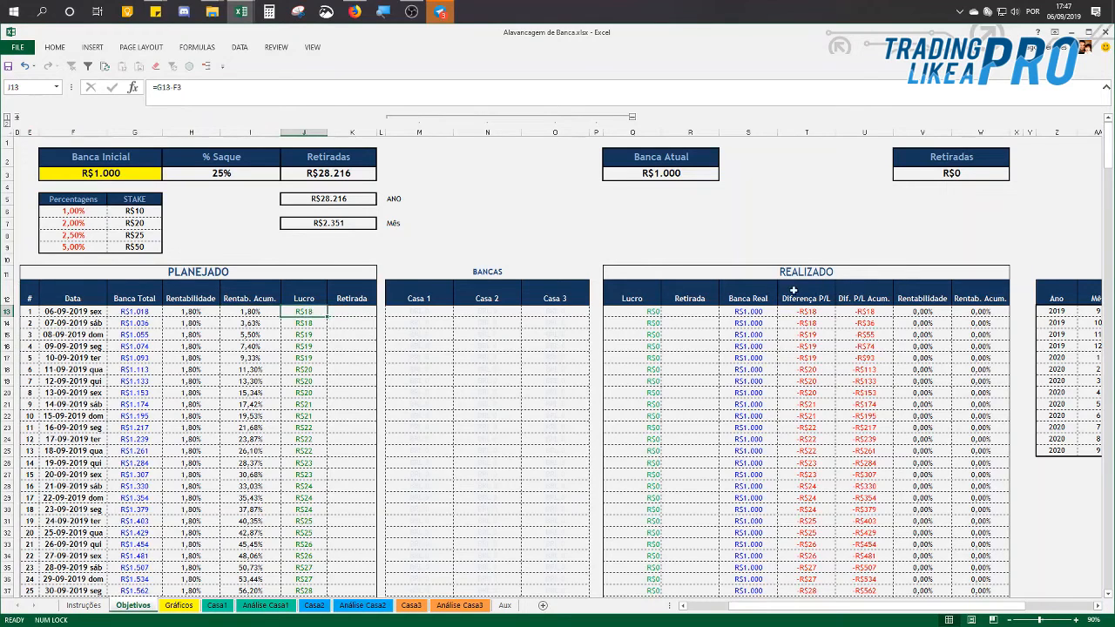
{"action": "left_click", "coordinate": [803, 277]}
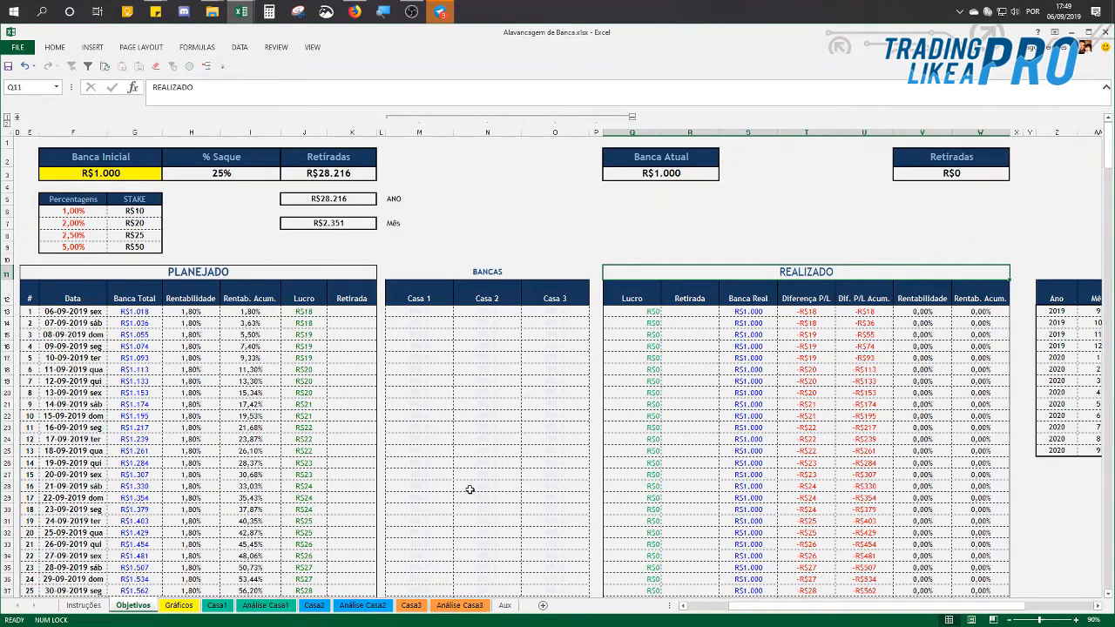
Step: Check the BANCA INICIAL formula on the Casa1 sheet and return to the Objetivos sheet
{"action": "left_click", "coordinate": [217, 605]}
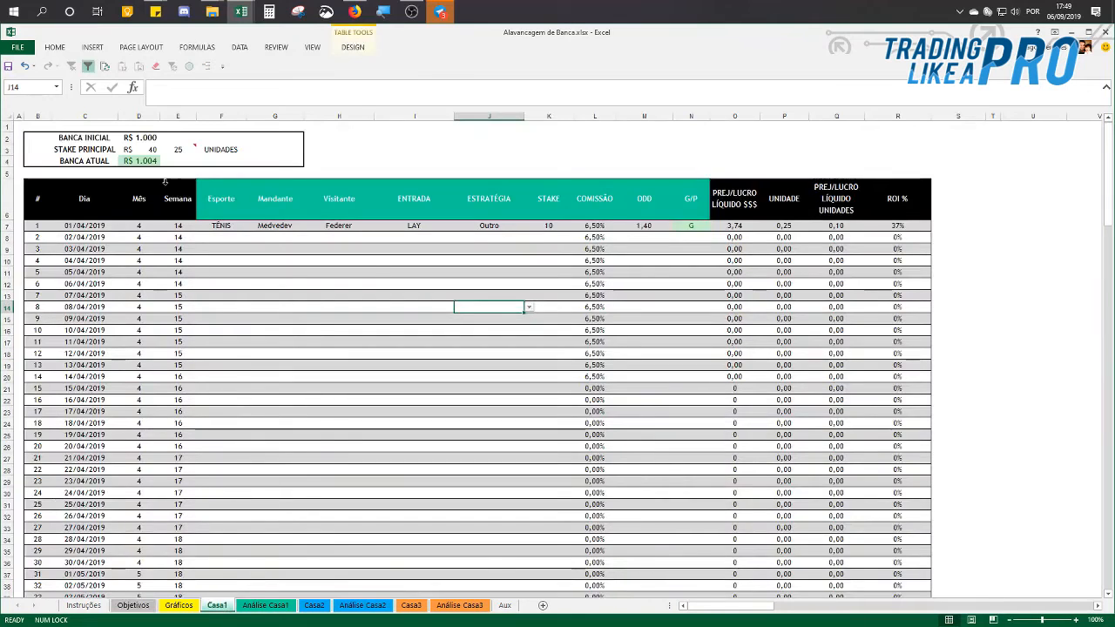
{"action": "left_click", "coordinate": [144, 137]}
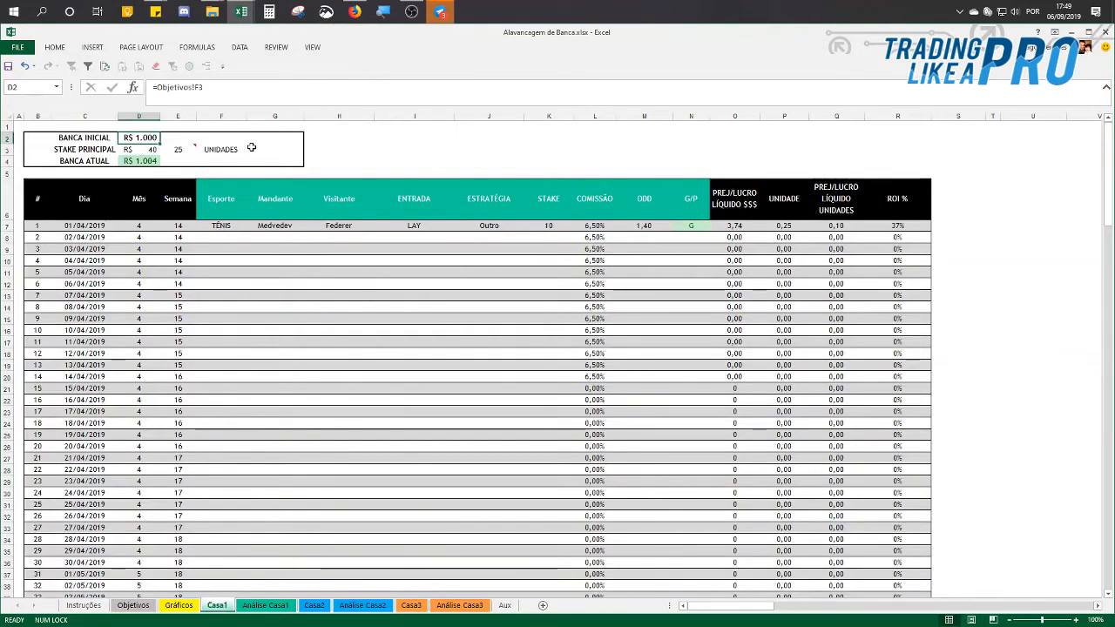
{"action": "left_click", "coordinate": [133, 605]}
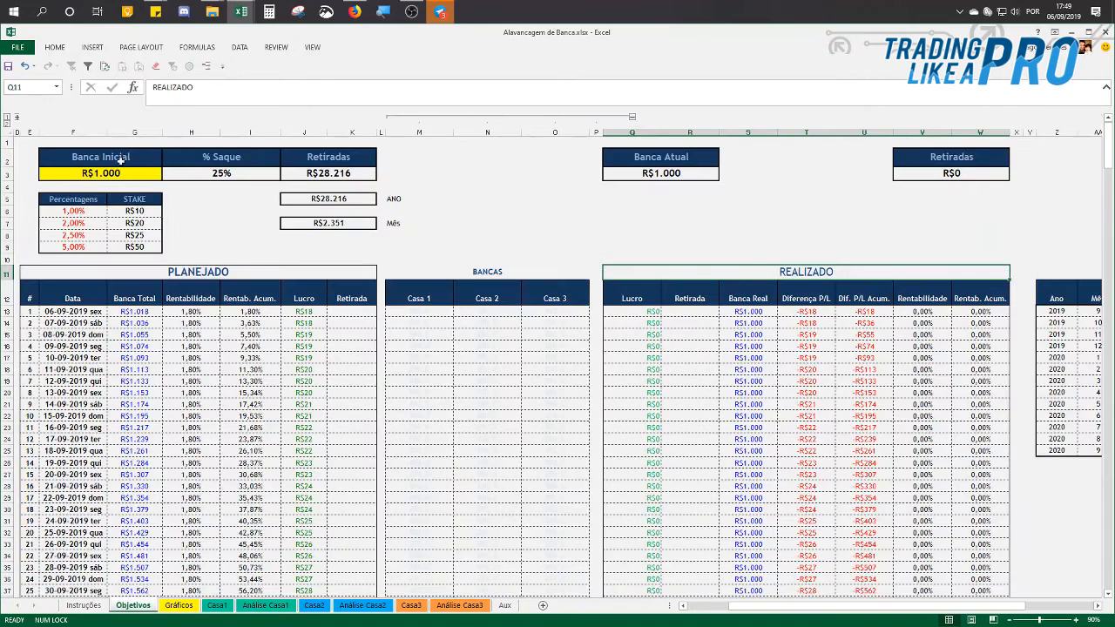
Step: Set the UNIDADES value beside STAKE PRINCIPAL on the Casa1 sheet to 50
{"action": "left_click", "coordinate": [217, 605]}
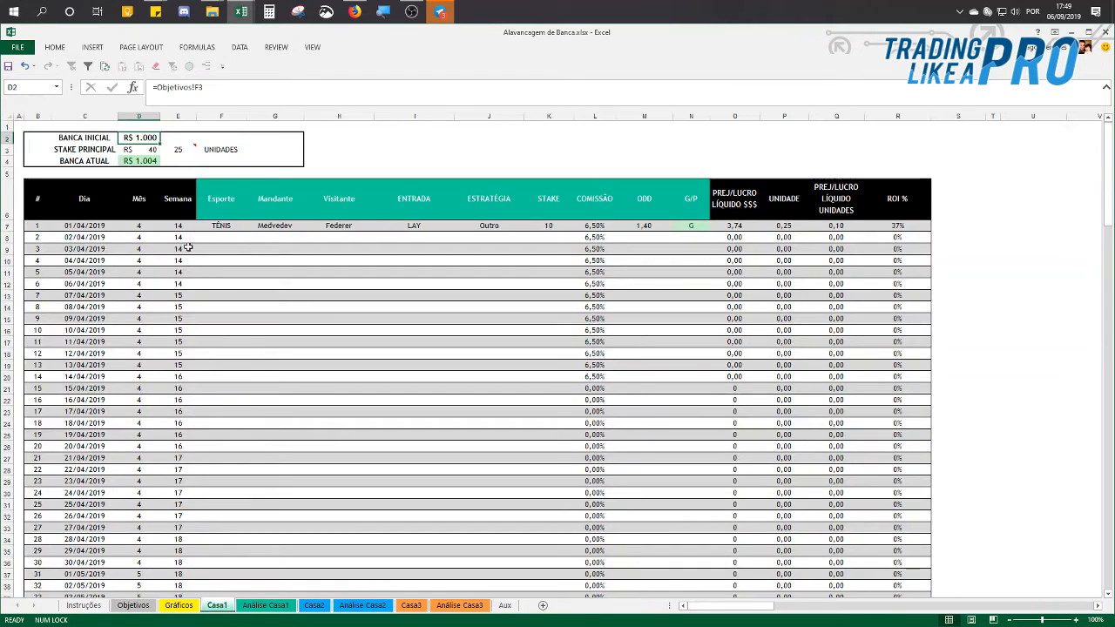
{"action": "left_click", "coordinate": [179, 151]}
{"action": "type", "text": "50"}
{"action": "key", "text": "Return"}
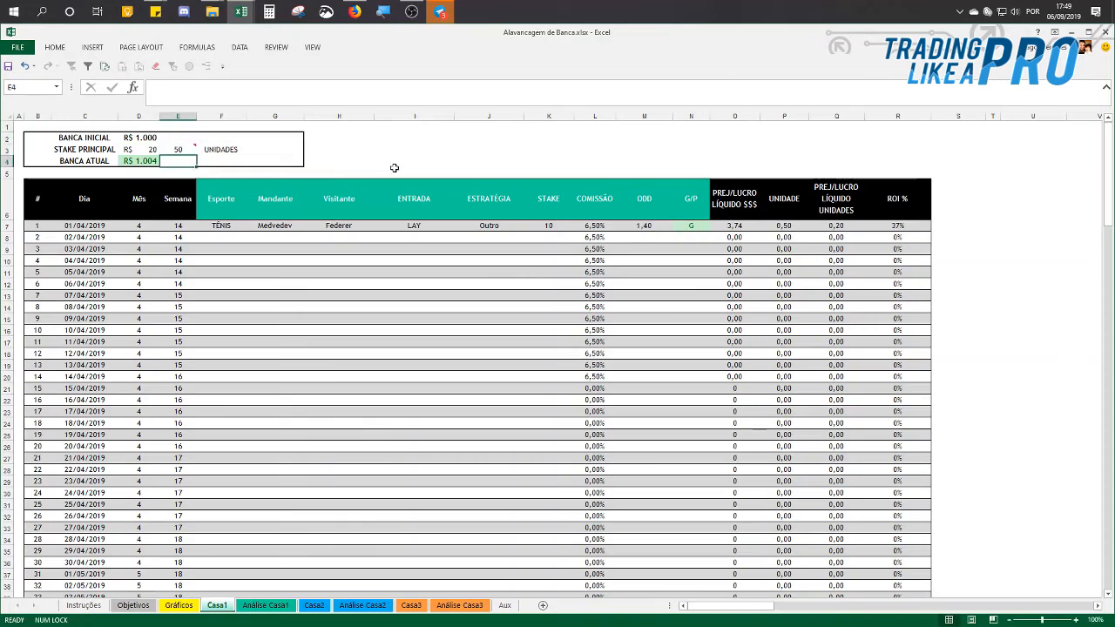
{"action": "left_click", "coordinate": [392, 148]}
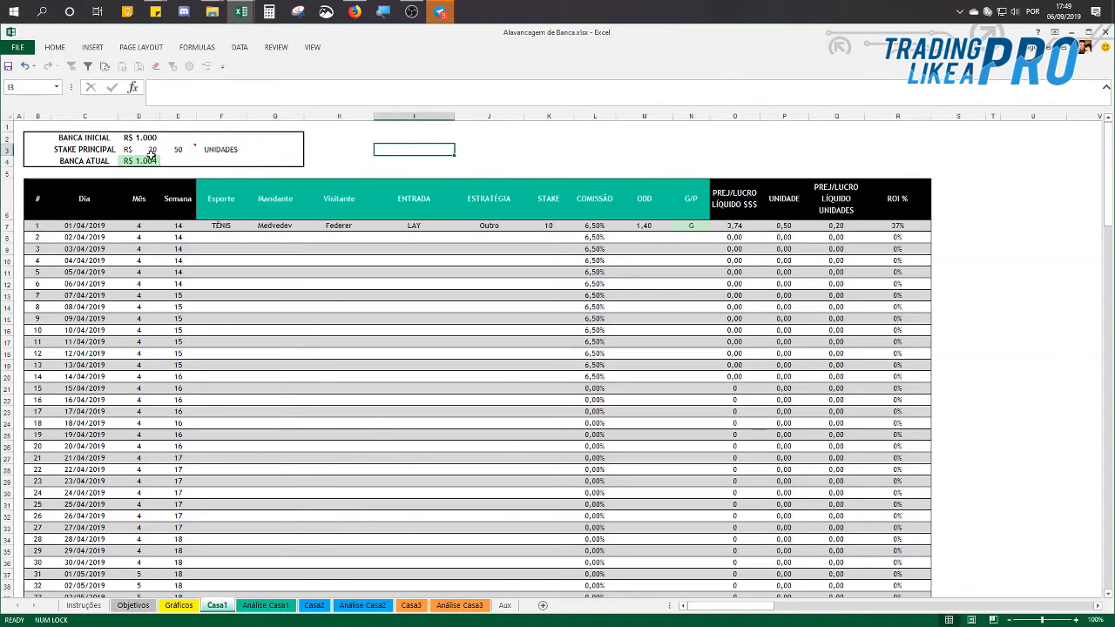
Step: In trade row 1, enter Mandante Nadal, Visitante Johnson and ENTRADA NADAL -8 GAMES
{"action": "left_click", "coordinate": [225, 259]}
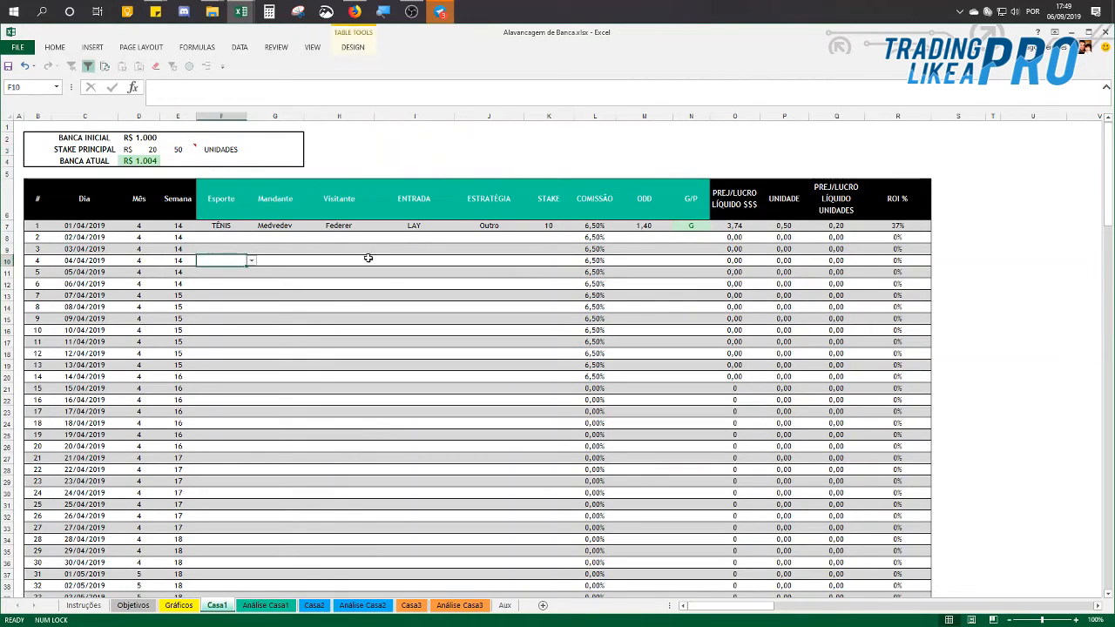
{"action": "left_click", "coordinate": [229, 225]}
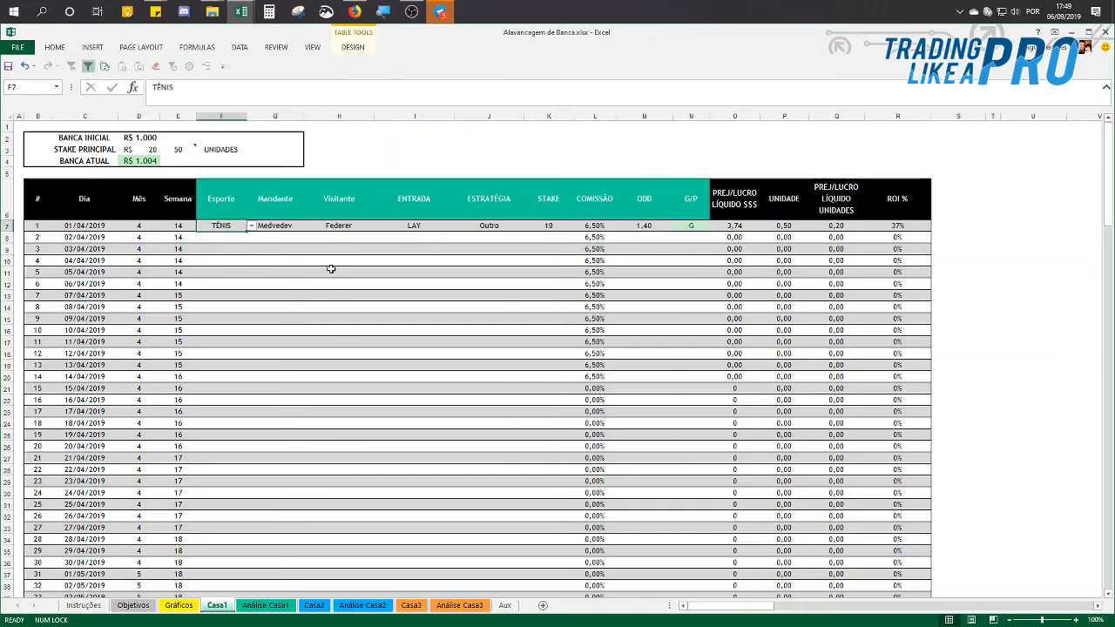
{"action": "left_click", "coordinate": [275, 225]}
{"action": "type", "text": "Nadal"}
{"action": "key", "text": "Tab"}
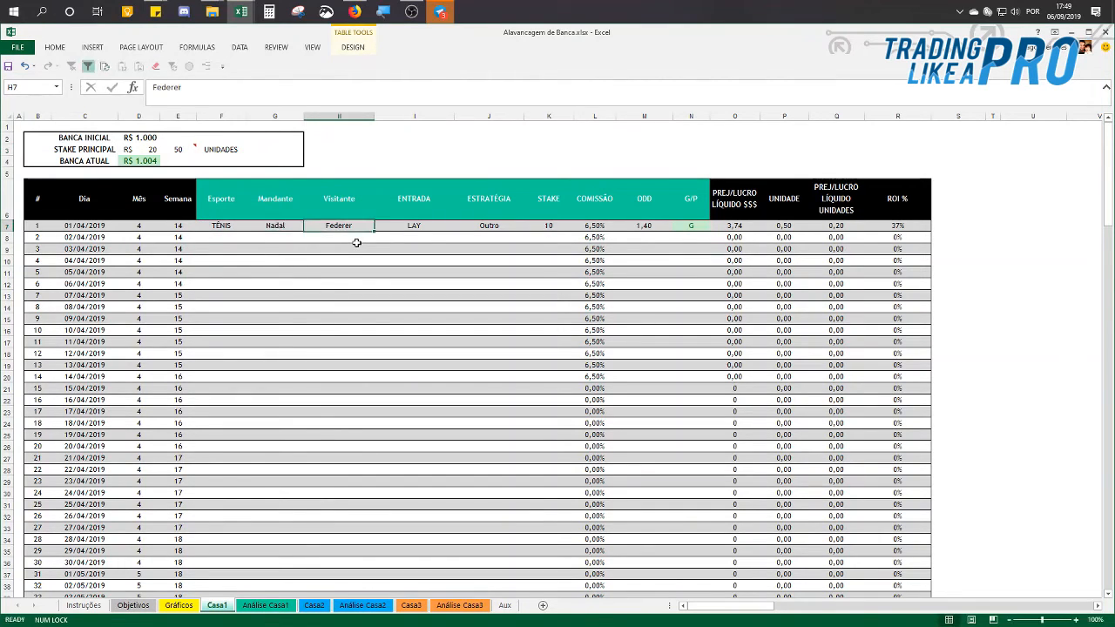
{"action": "type", "text": "Johnson"}
{"action": "key", "text": "Tab"}
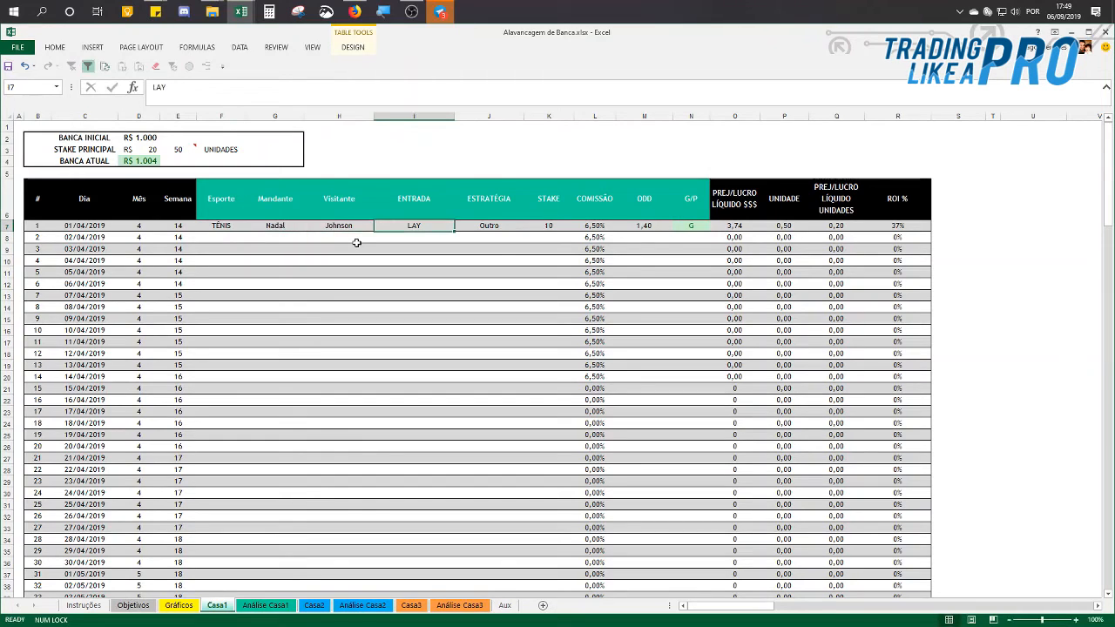
{"action": "type", "text": "NADAL -8 GAMES"}
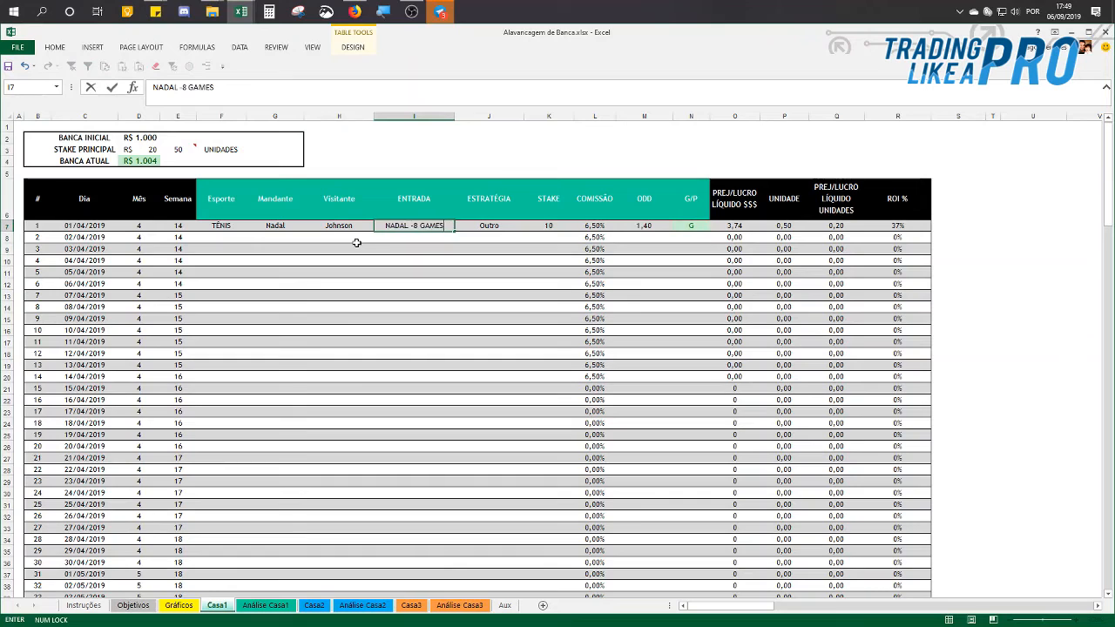
{"action": "key", "text": "Tab"}
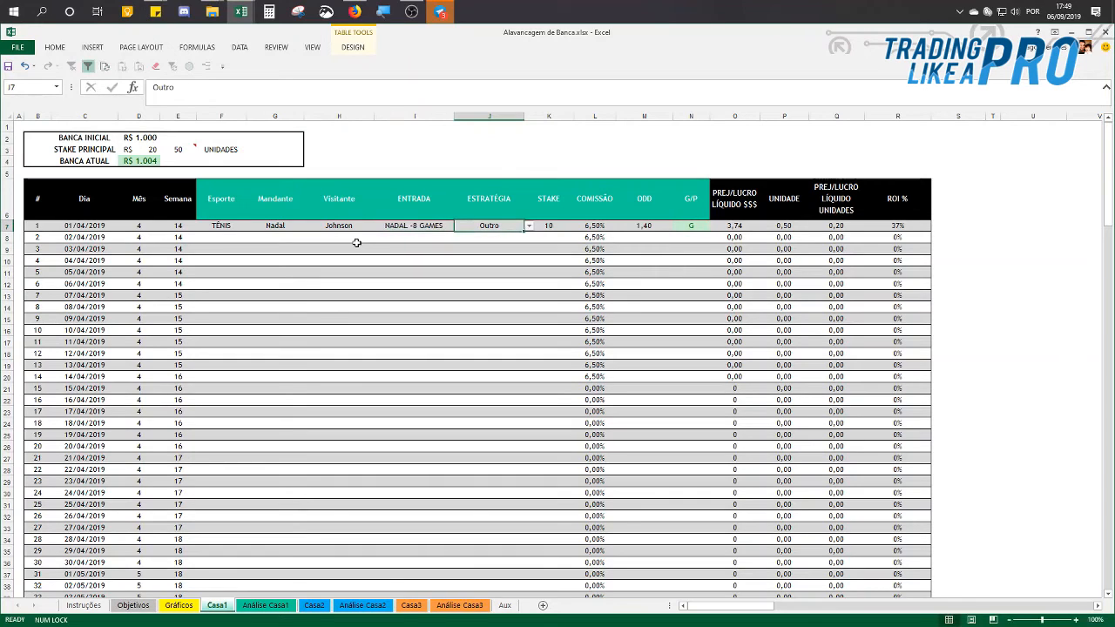
Step: Set trade row 1's ESTRATÉGIA to TLPunter, its STAKE to 20 and its ODD to 1,90
{"action": "left_click", "coordinate": [529, 225]}
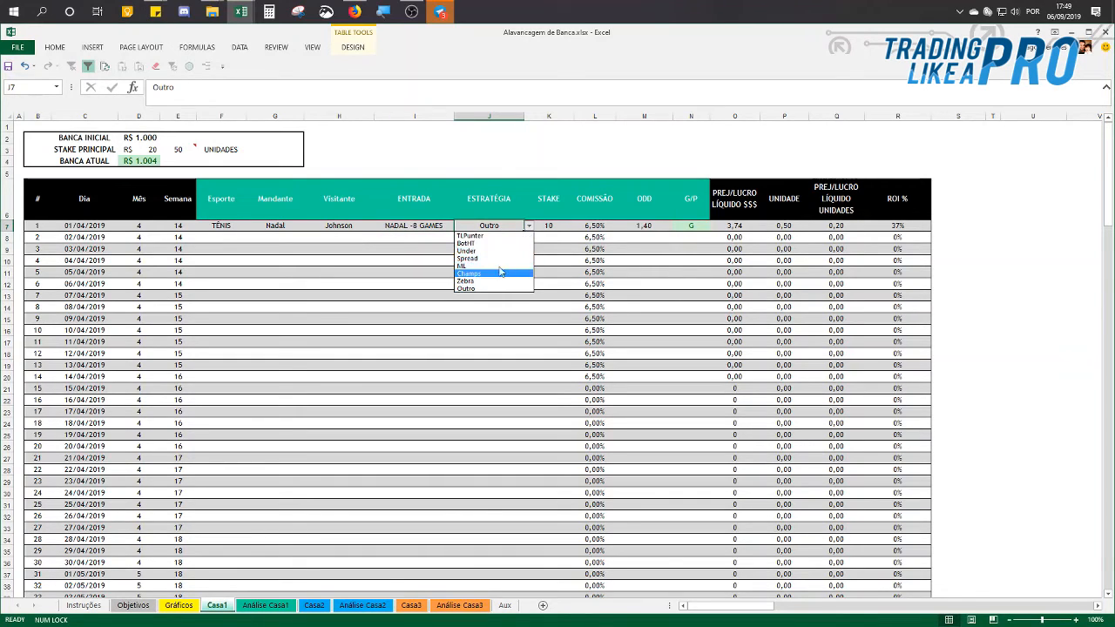
{"action": "left_click", "coordinate": [487, 235]}
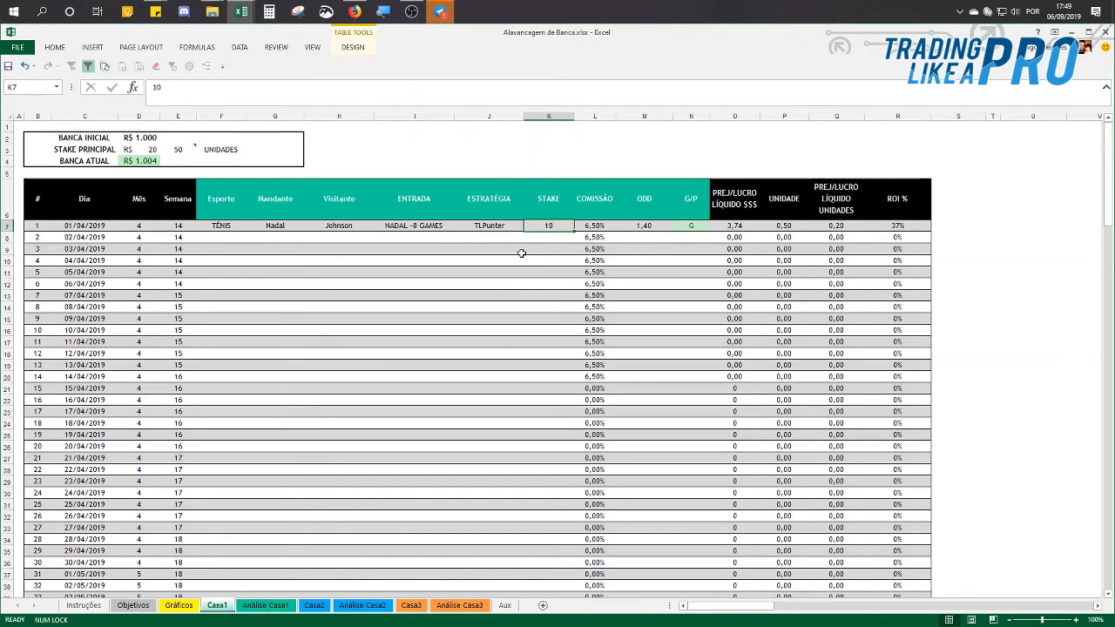
{"action": "type", "text": "20"}
{"action": "key", "text": "Tab"}
{"action": "left_click", "coordinate": [642, 225]}
{"action": "type", "text": "1,"}
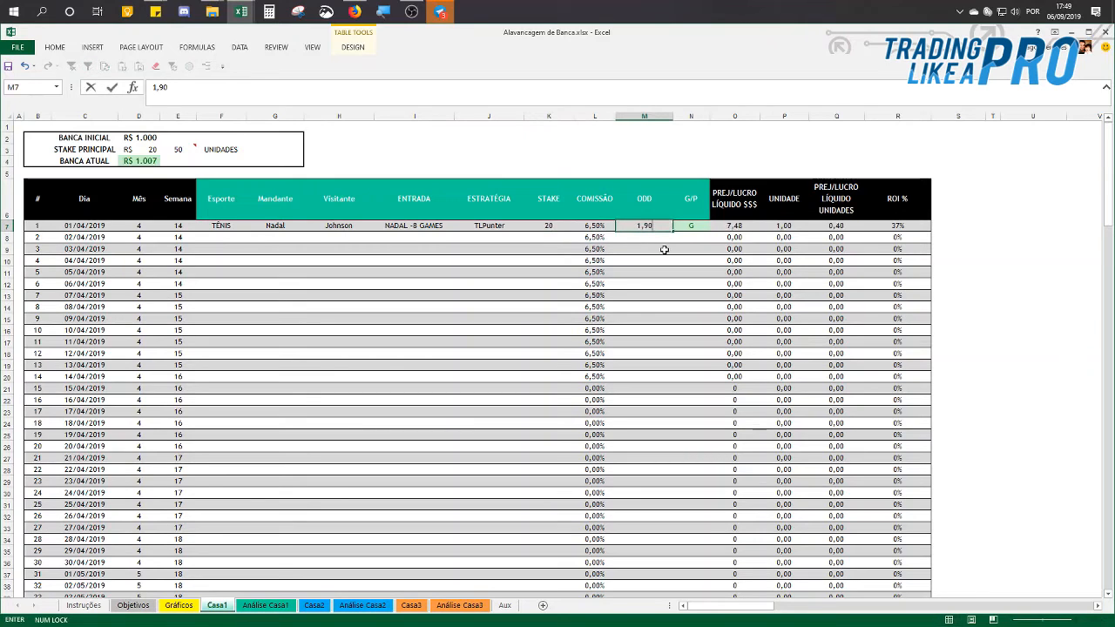
{"action": "key", "text": "Tab"}
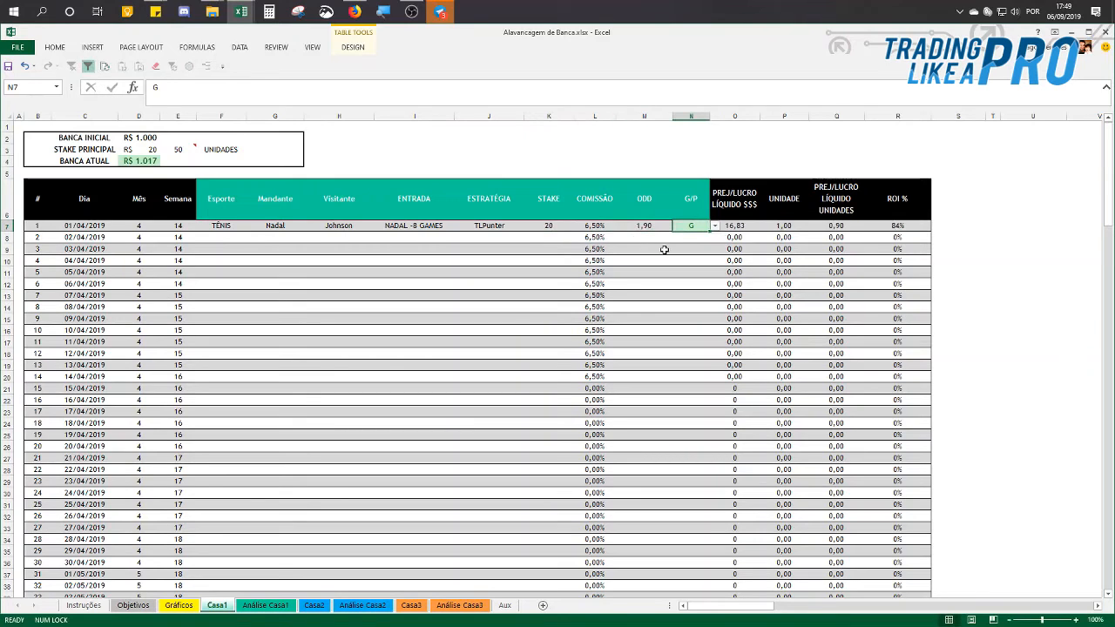
Step: Examine the formulas in trade row 1's PREJ/LUCRO LÍQUIDO $$$, UNIDADE, PREJ/LUCRO LÍQUIDO UNIDADES and ROI % cells
{"action": "left_click", "coordinate": [739, 228]}
{"action": "left_click", "coordinate": [782, 225]}
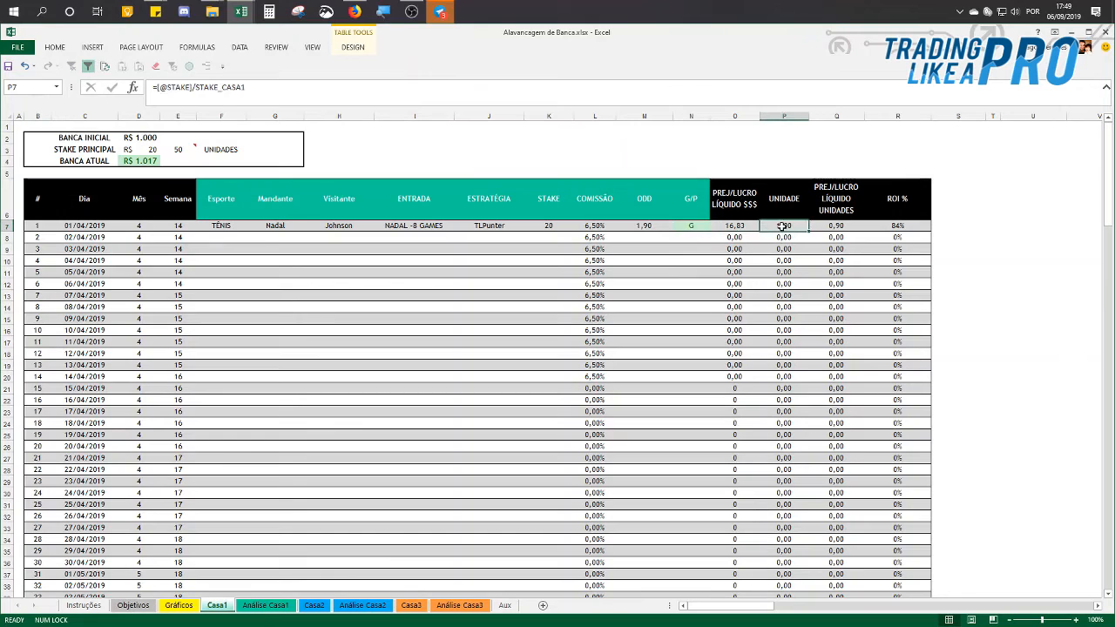
{"action": "left_click", "coordinate": [834, 227]}
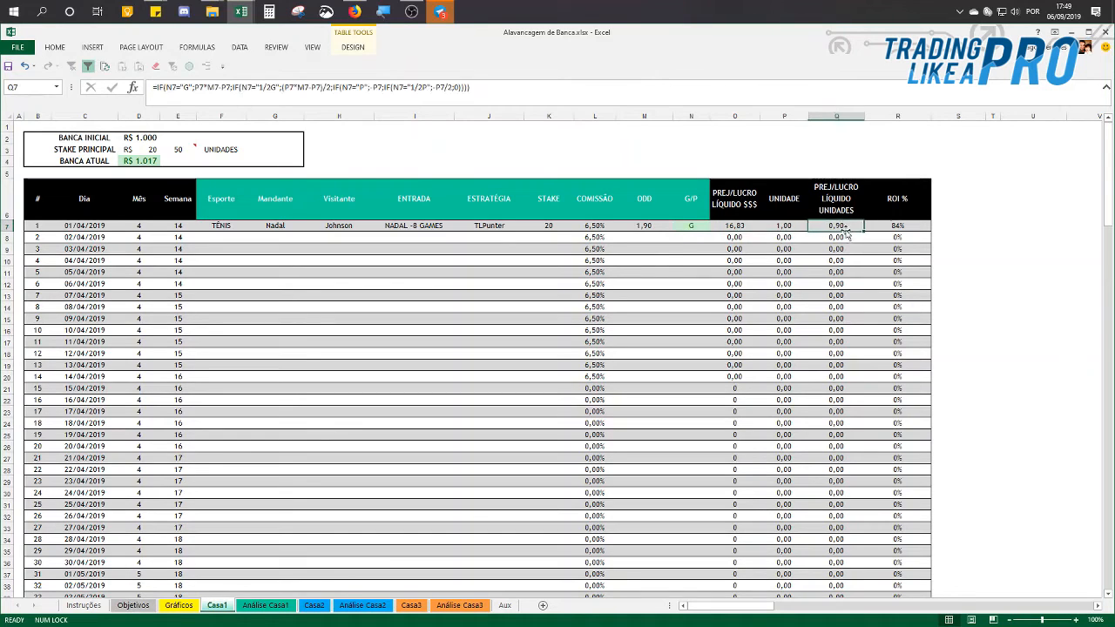
{"action": "left_click", "coordinate": [888, 223]}
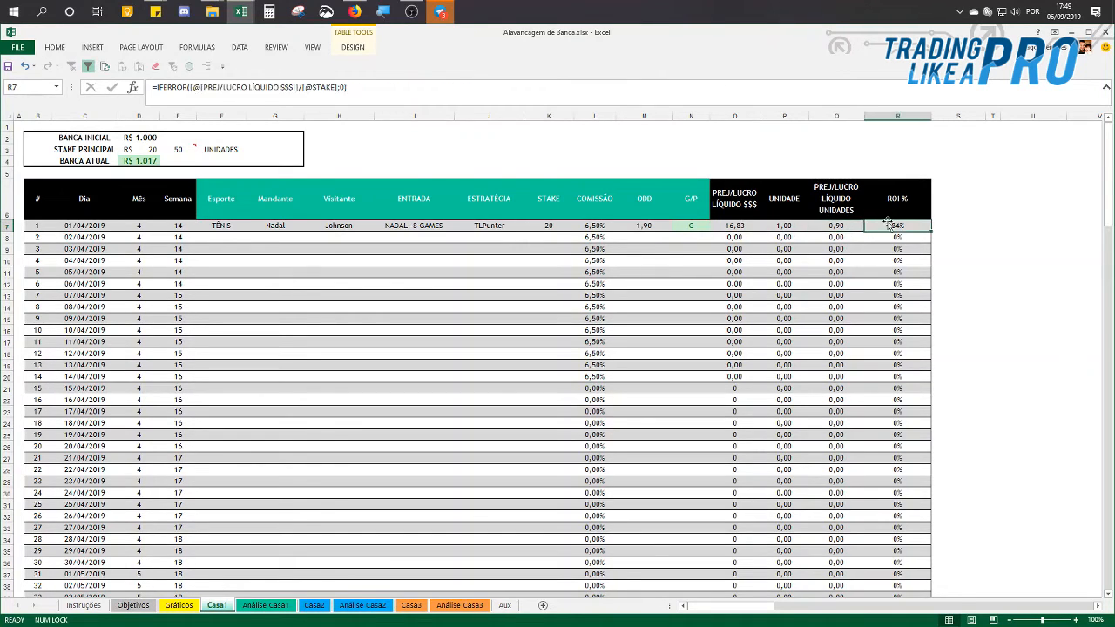
Step: In trade row 2, choose TÊNIS as Esporte and enter Mandante Andreescu and Visitante Muguruza
{"action": "left_click", "coordinate": [216, 238]}
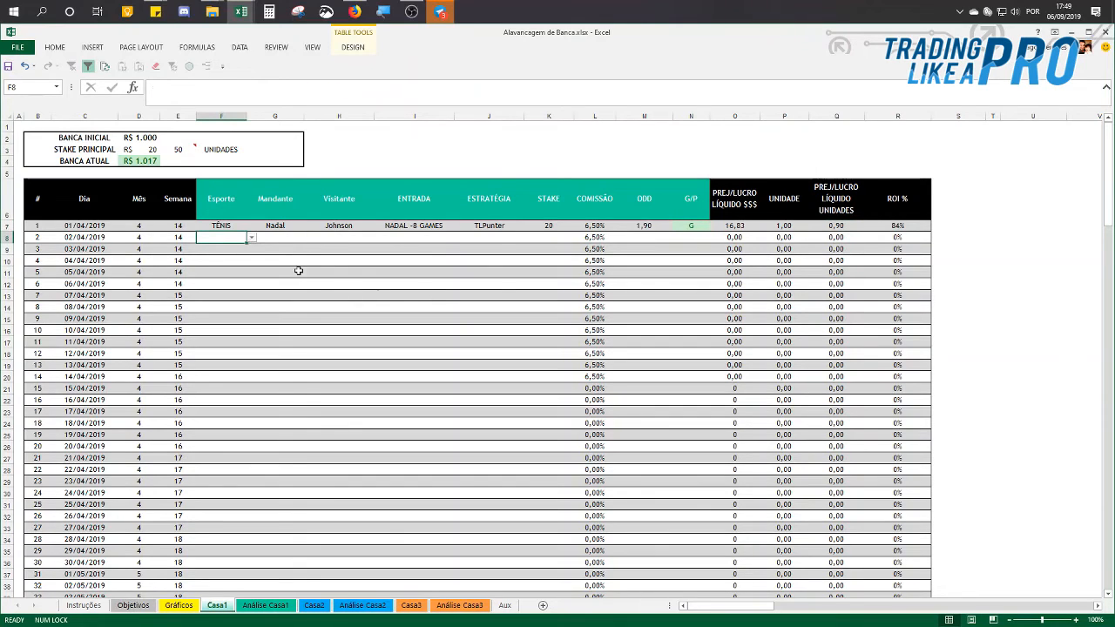
{"action": "left_click", "coordinate": [251, 238]}
{"action": "left_click", "coordinate": [237, 272]}
{"action": "key", "text": "Tab"}
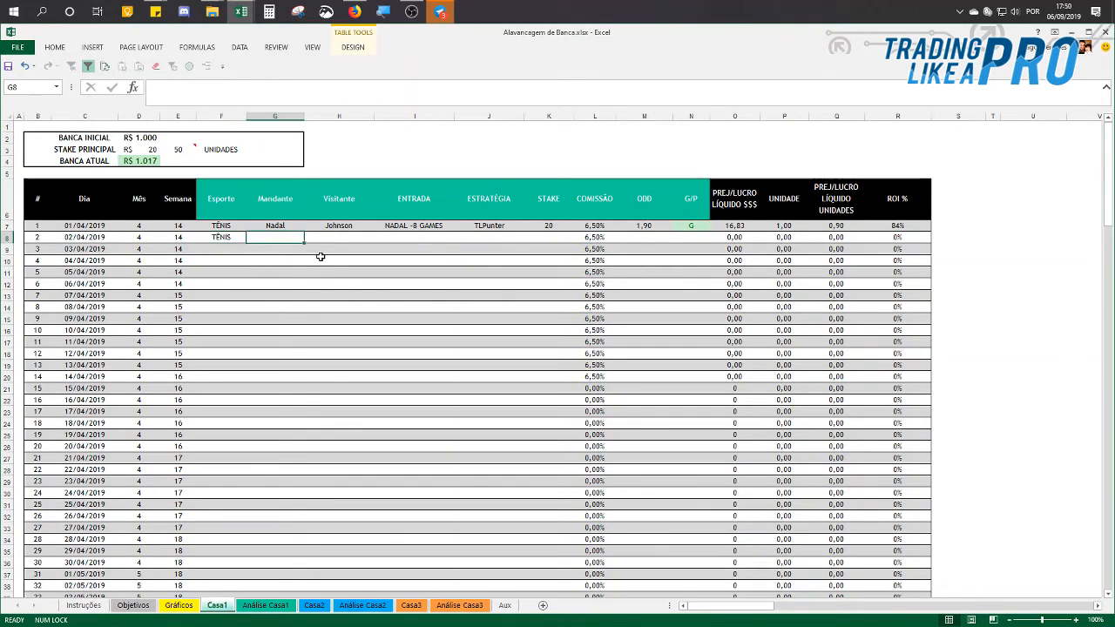
{"action": "type", "text": "Andreescu"}
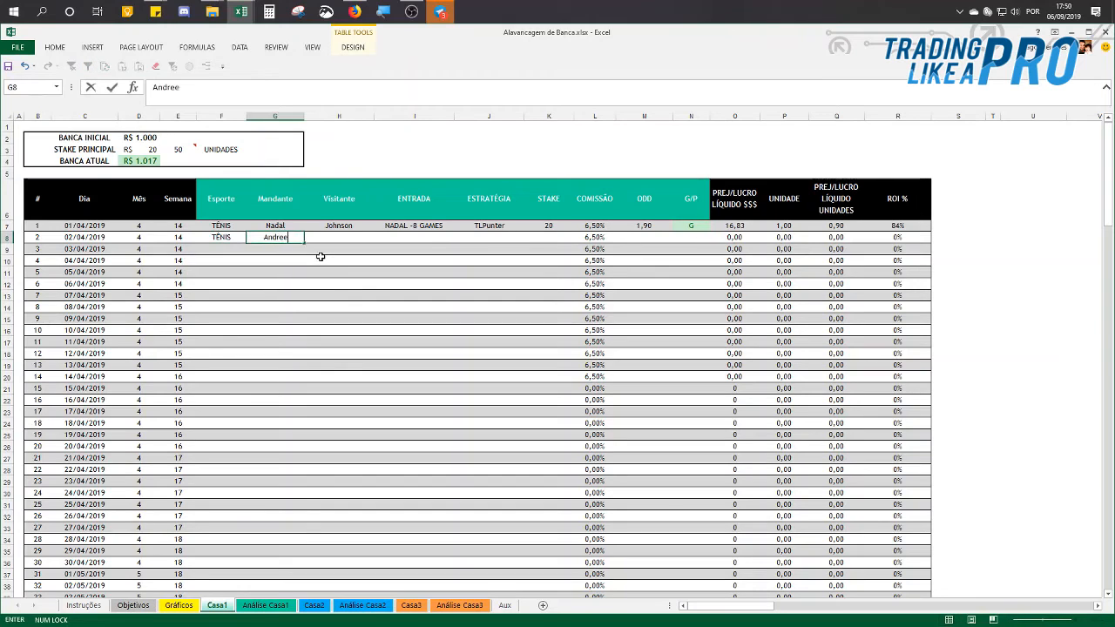
{"action": "key", "text": "Tab"}
{"action": "type", "text": "Muguruza"}
{"action": "key", "text": "Tab"}
Step: Set trade row 2's ENTRADA to OVER 21 GAMES and its ESTRATÉGIA to Outro
{"action": "type", "text": "ANDRE"}
{"action": "key", "text": "BackSpace"}
{"action": "key", "text": "BackSpace"}
{"action": "key", "text": "BackSpace"}
{"action": "type", "text": "OVER 21 GAMES"}
{"action": "key", "text": "Tab"}
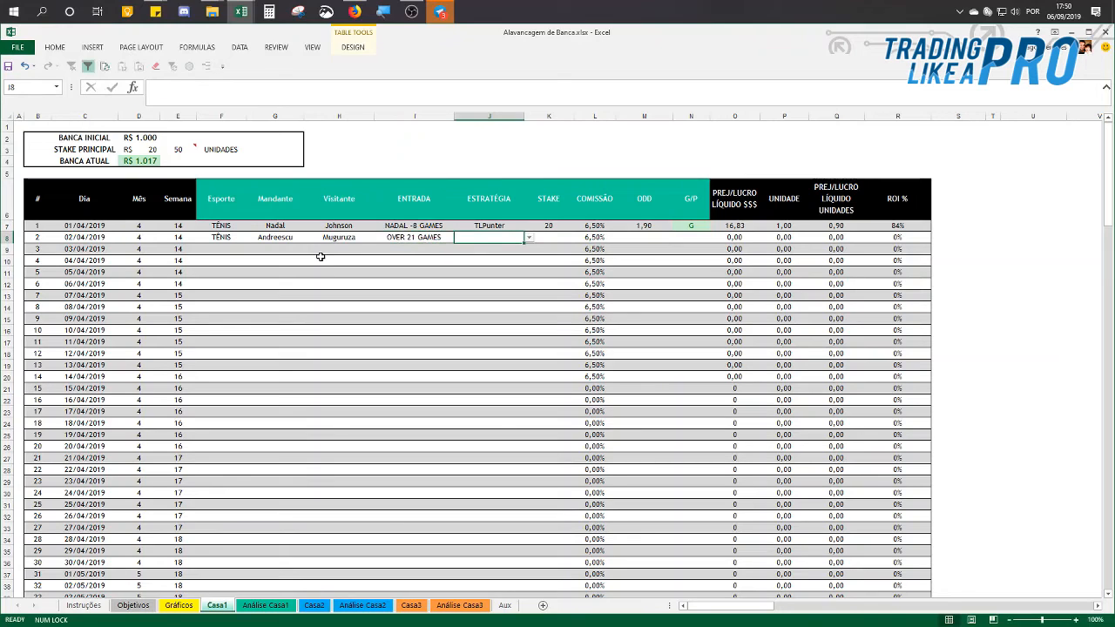
{"action": "left_click", "coordinate": [528, 238]}
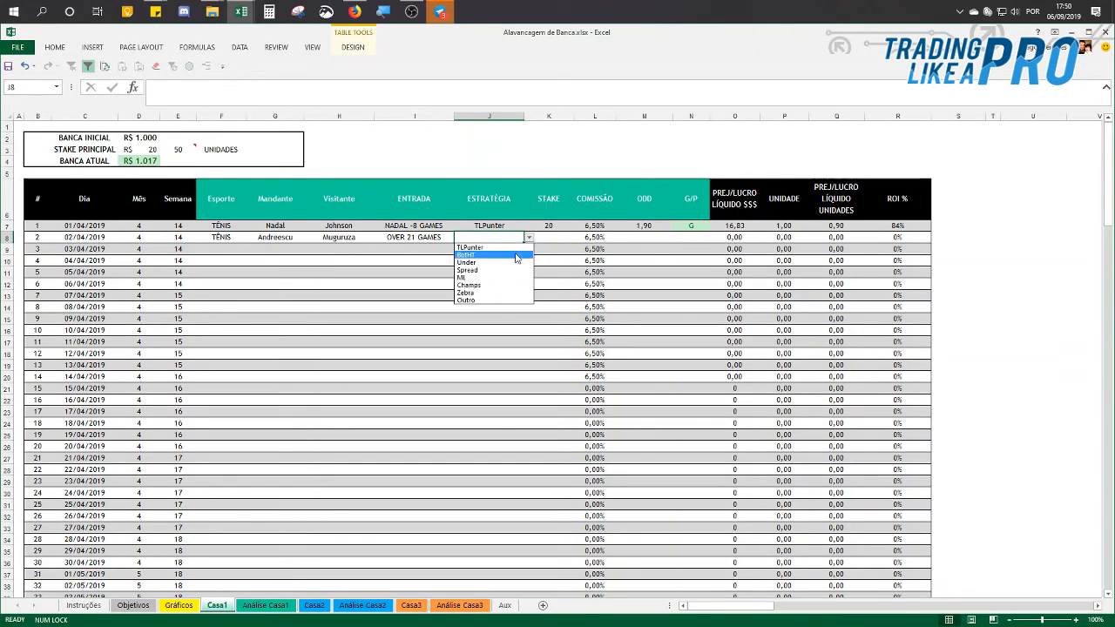
{"action": "left_click", "coordinate": [489, 300]}
{"action": "left_click", "coordinate": [511, 295]}
{"action": "left_click", "coordinate": [499, 237]}
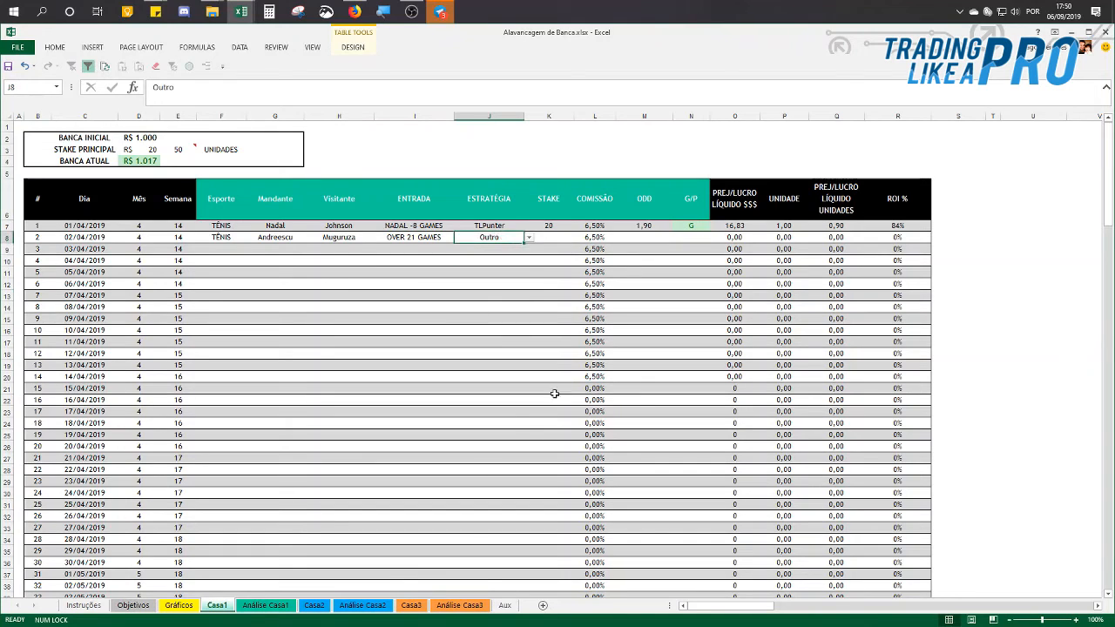
Step: Set trade row 2's STAKE to 20, its ODD to 1,98 and its G/P to P
{"action": "left_click", "coordinate": [550, 238]}
{"action": "type", "text": "20"}
{"action": "key", "text": "Tab"}
{"action": "key", "text": "Tab"}
{"action": "type", "text": "1,9"}
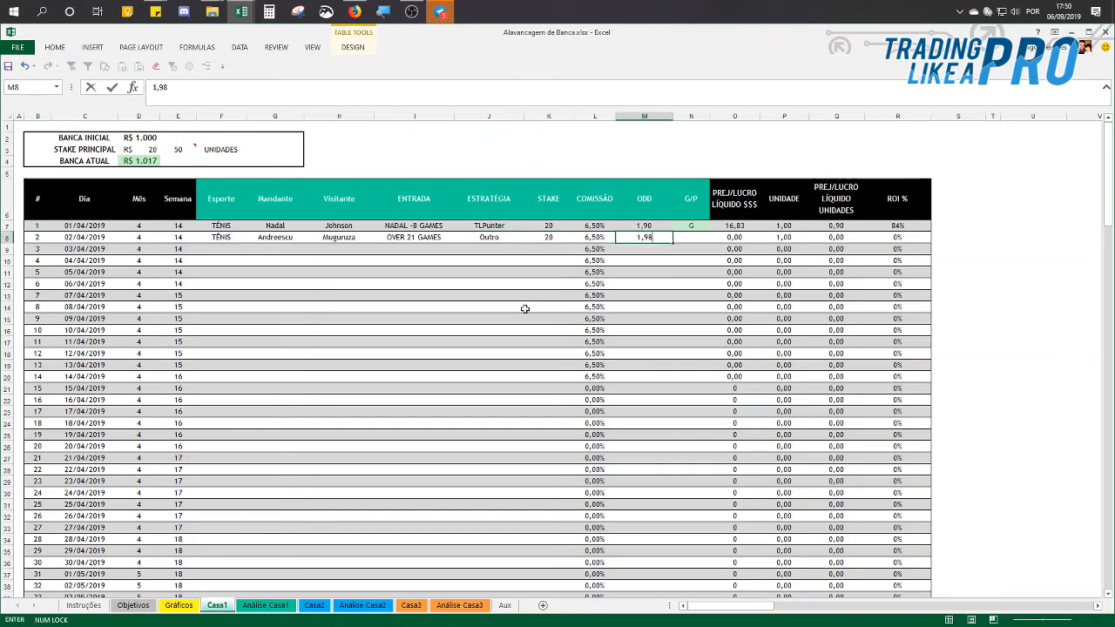
{"action": "key", "text": "Tab"}
{"action": "type", "text": "P"}
{"action": "key", "text": "Tab"}
Step: Set the Dia of the first two Casa1 trades to 5/9 and 6/9
{"action": "key", "text": "Right"}
{"action": "key", "text": "Left"}
{"action": "key", "text": "Left"}
{"action": "key", "text": "Left"}
{"action": "key", "text": "Left"}
{"action": "key", "text": "Left"}
{"action": "key", "text": "Left"}
{"action": "key", "text": "Left"}
{"action": "key", "text": "Left"}
{"action": "key", "text": "Left"}
{"action": "key", "text": "Left"}
{"action": "key", "text": "Left"}
{"action": "key", "text": "Left"}
{"action": "key", "text": "Left"}
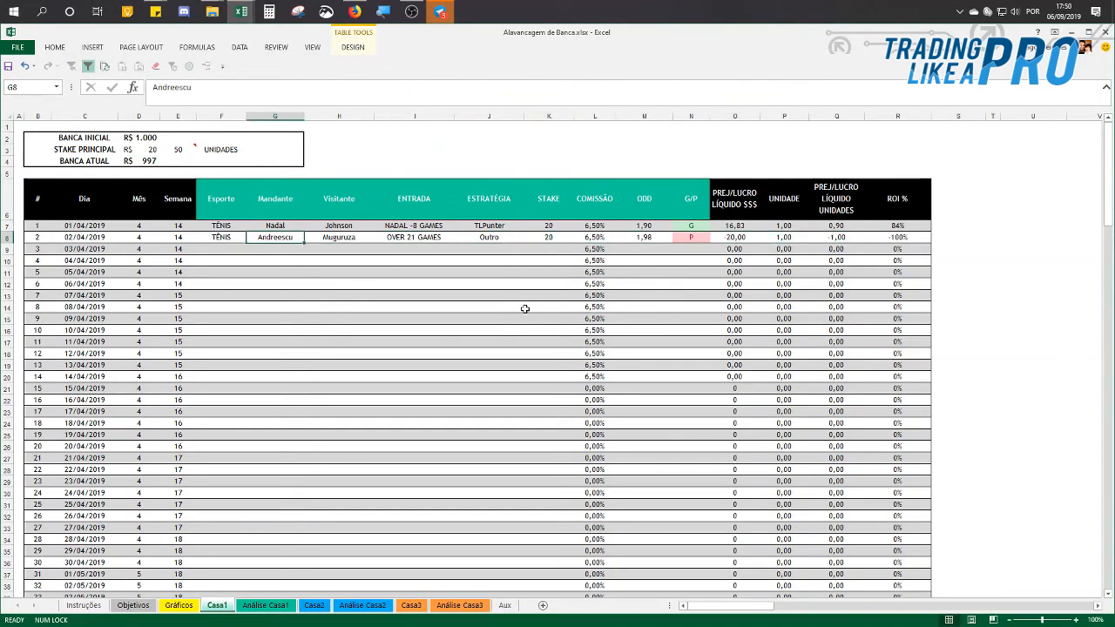
{"action": "key", "text": "Up"}
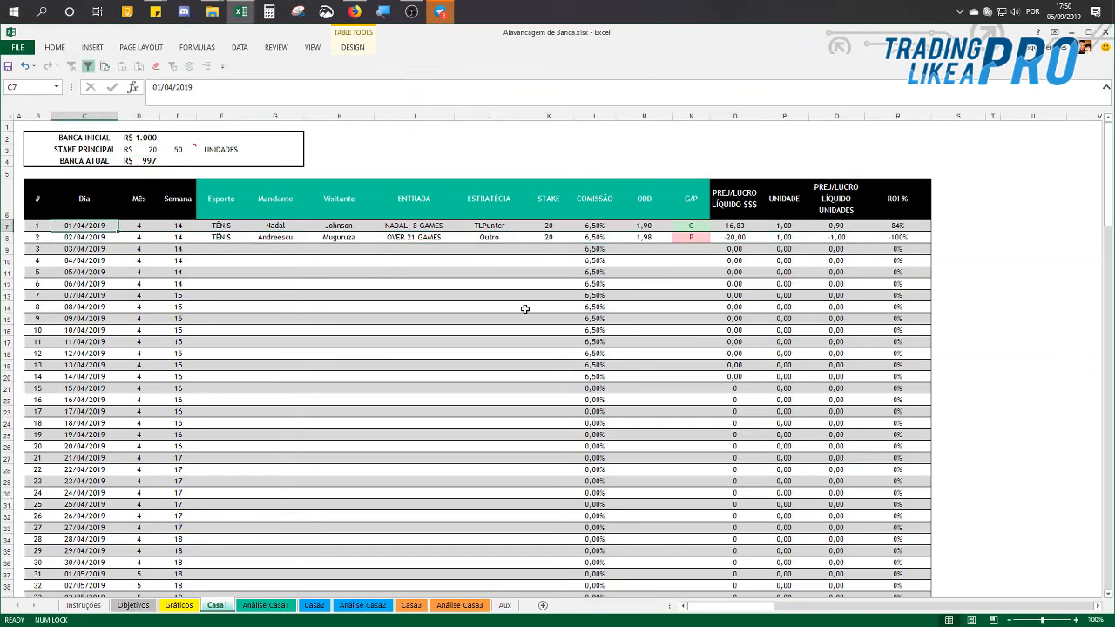
{"action": "type", "text": "5/"}
{"action": "key", "text": "Escape"}
{"action": "type", "text": "5/9"}
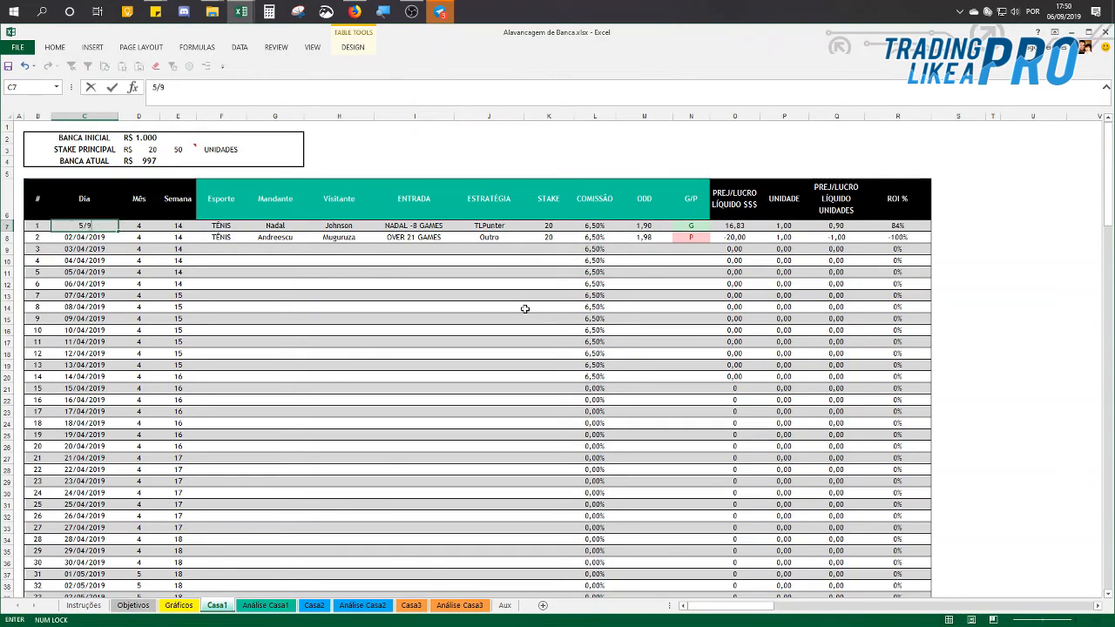
{"action": "key", "text": "Return"}
{"action": "type", "text": "6/9"}
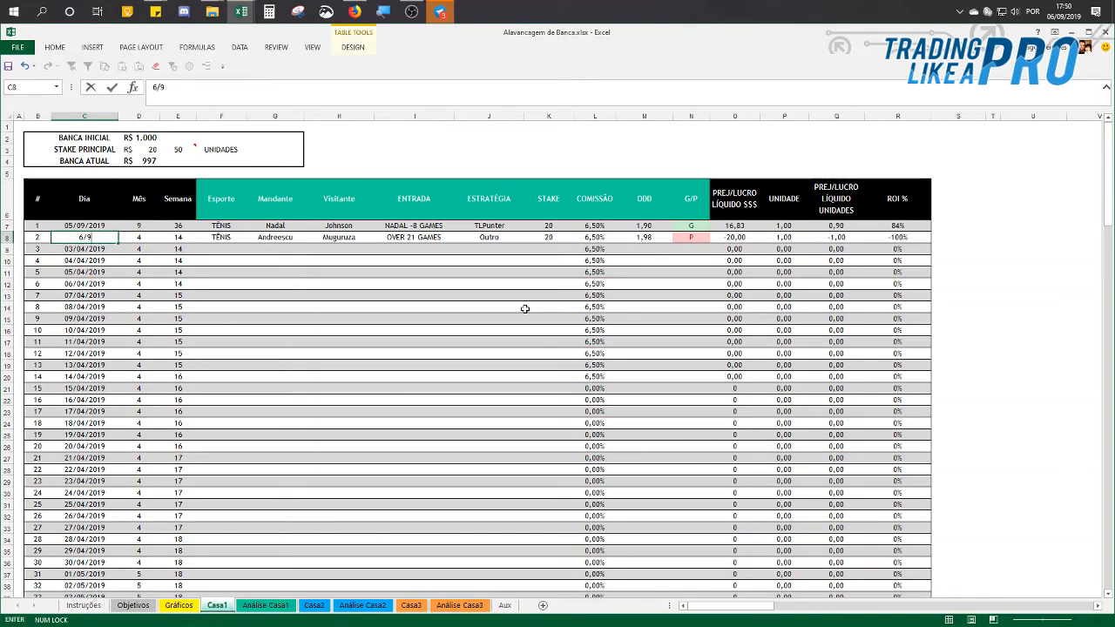
{"action": "key", "text": "Return"}
{"action": "left_click", "coordinate": [437, 262]}
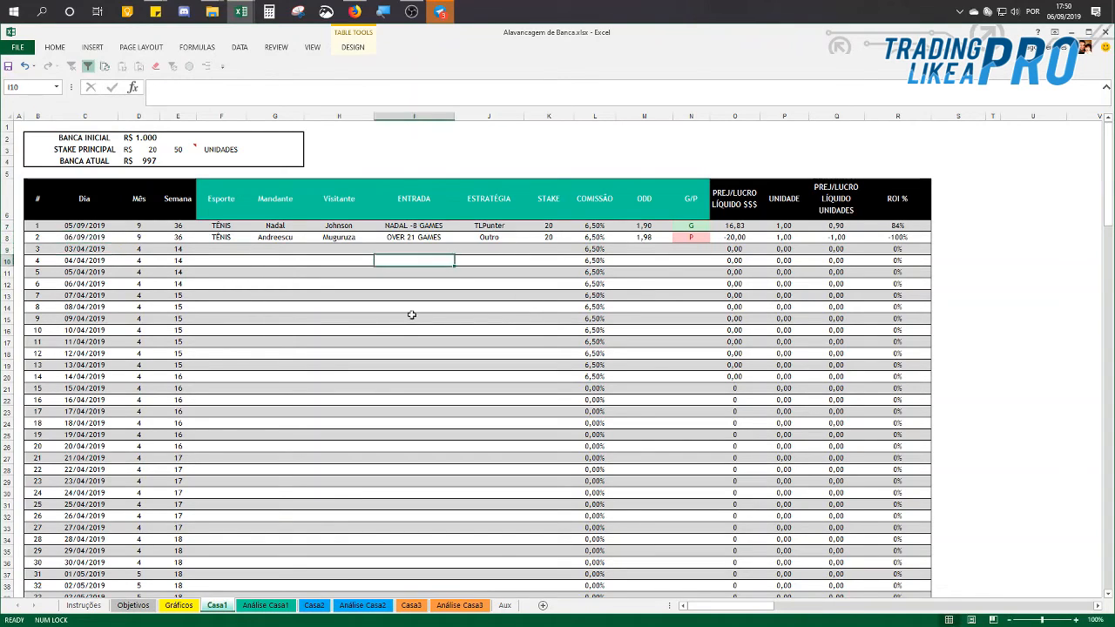
Step: Check the planned dates on the Objetivos sheet and set the first two Casa1 trades' Dia to 06/09/2019 and 07/09/2019
{"action": "left_click", "coordinate": [122, 608]}
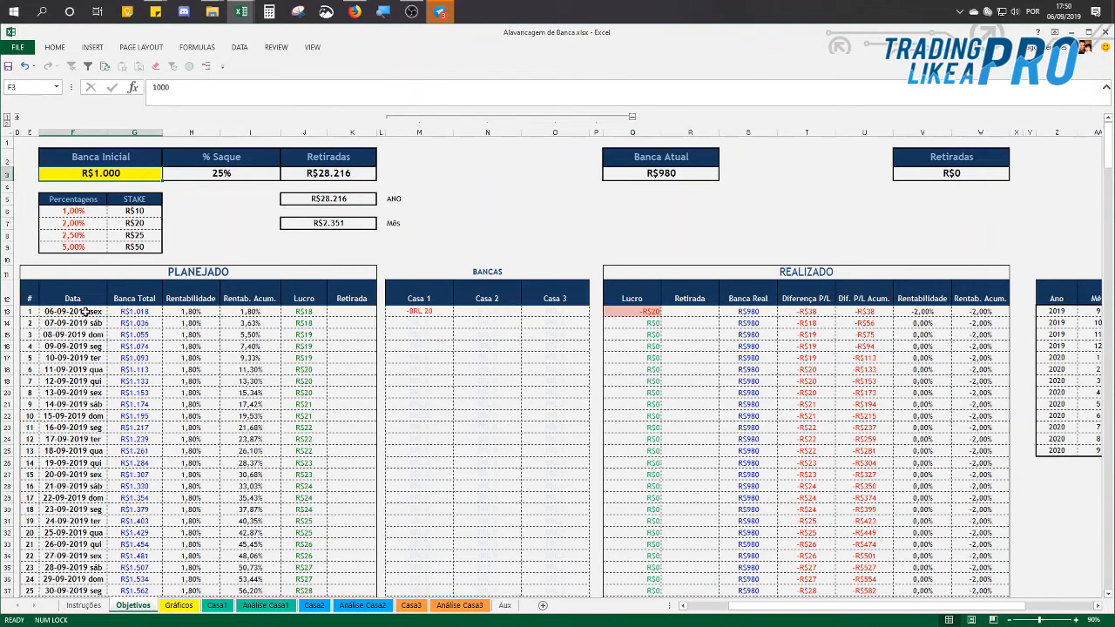
{"action": "left_click", "coordinate": [215, 605]}
{"action": "key", "text": "ctrl+Home"}
{"action": "type", "text": "6"}
{"action": "key", "text": "Return"}
{"action": "type", "text": "7"}
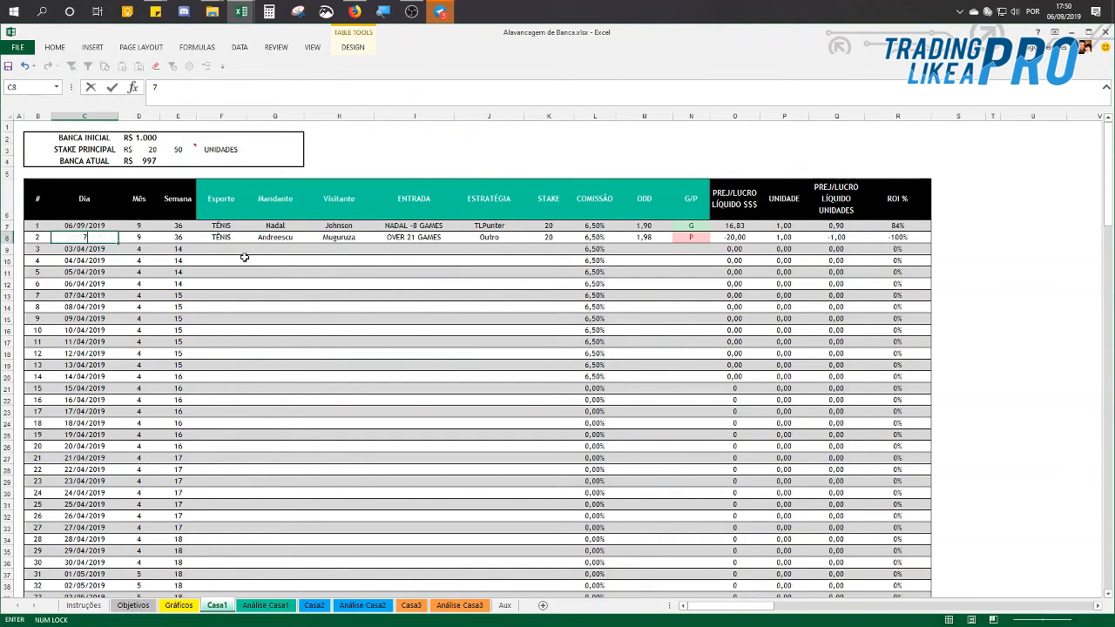
{"action": "type", "text": "/09"}
{"action": "key", "text": "Return"}
Step: On the Objetivos sheet, examine the first two dates, their Casa 1 formulas and the first REALIZADO Lucro cell
{"action": "left_click", "coordinate": [127, 606]}
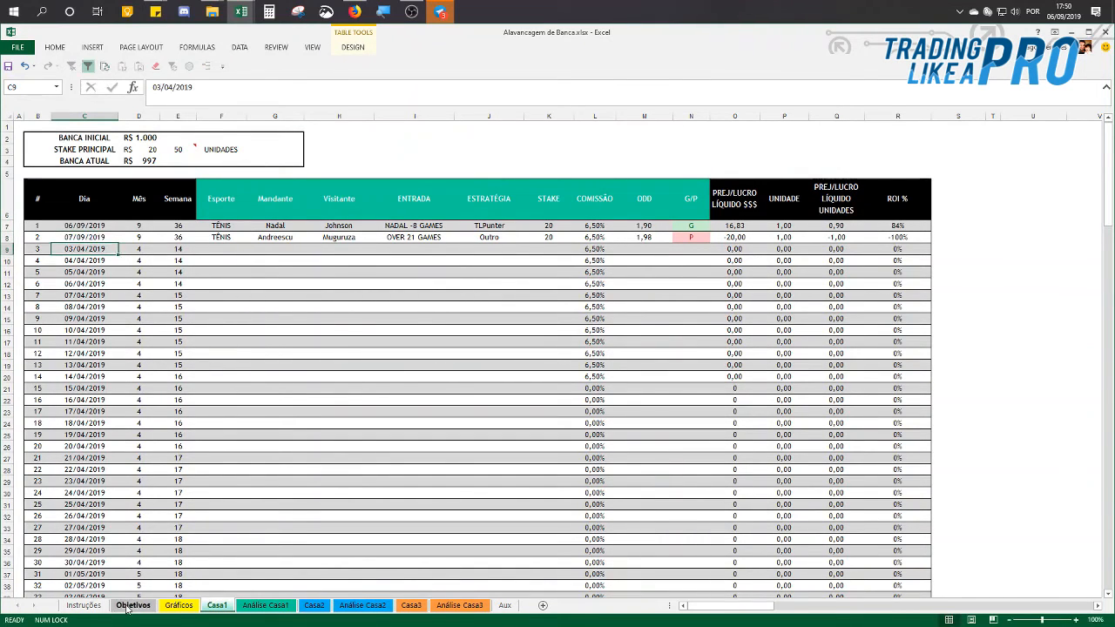
{"action": "left_click", "coordinate": [88, 312]}
{"action": "left_click", "coordinate": [92, 323]}
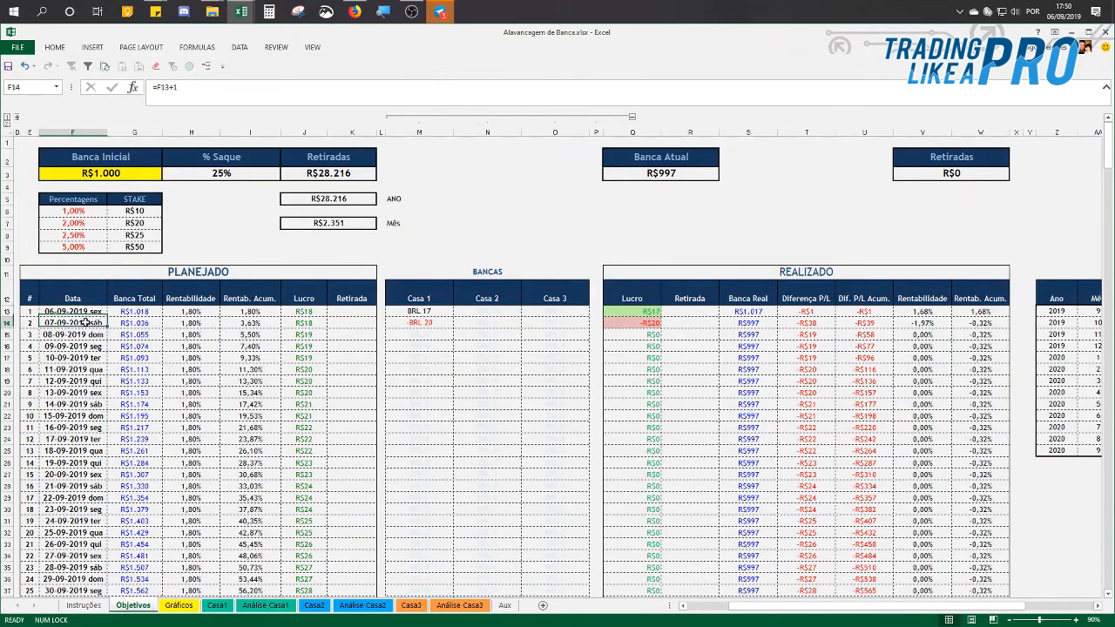
{"action": "left_click", "coordinate": [422, 312]}
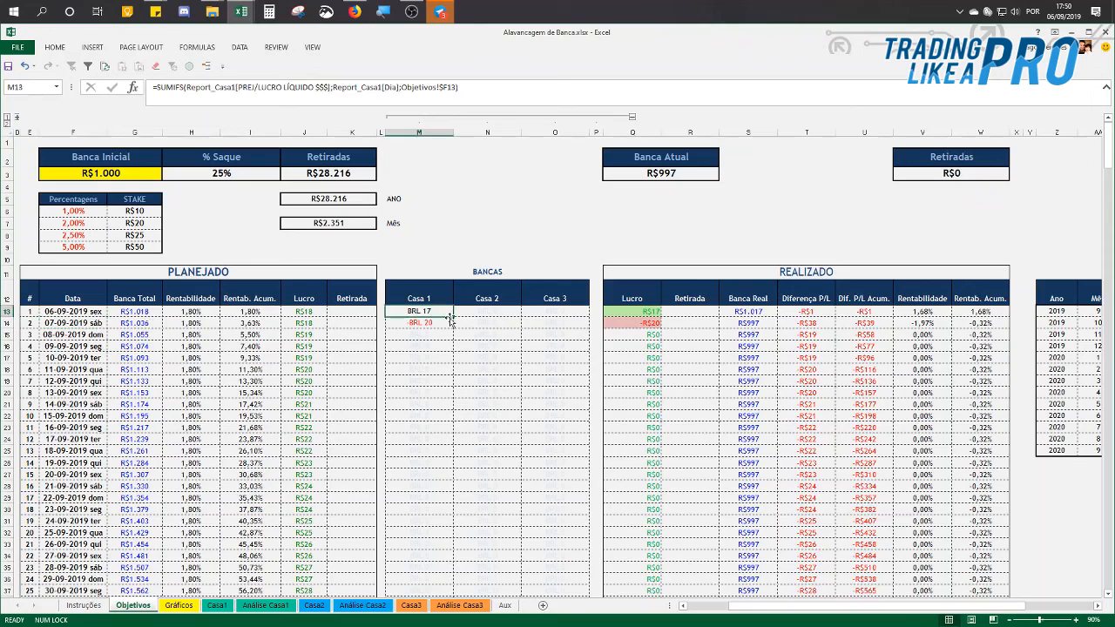
{"action": "left_click", "coordinate": [638, 313]}
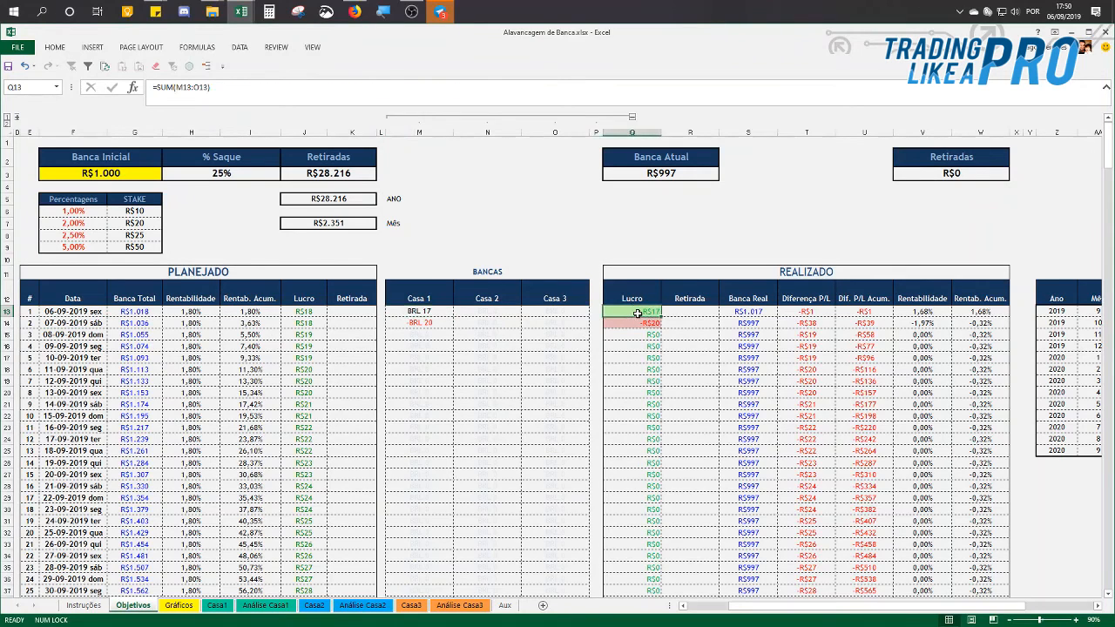
{"action": "left_click", "coordinate": [425, 322]}
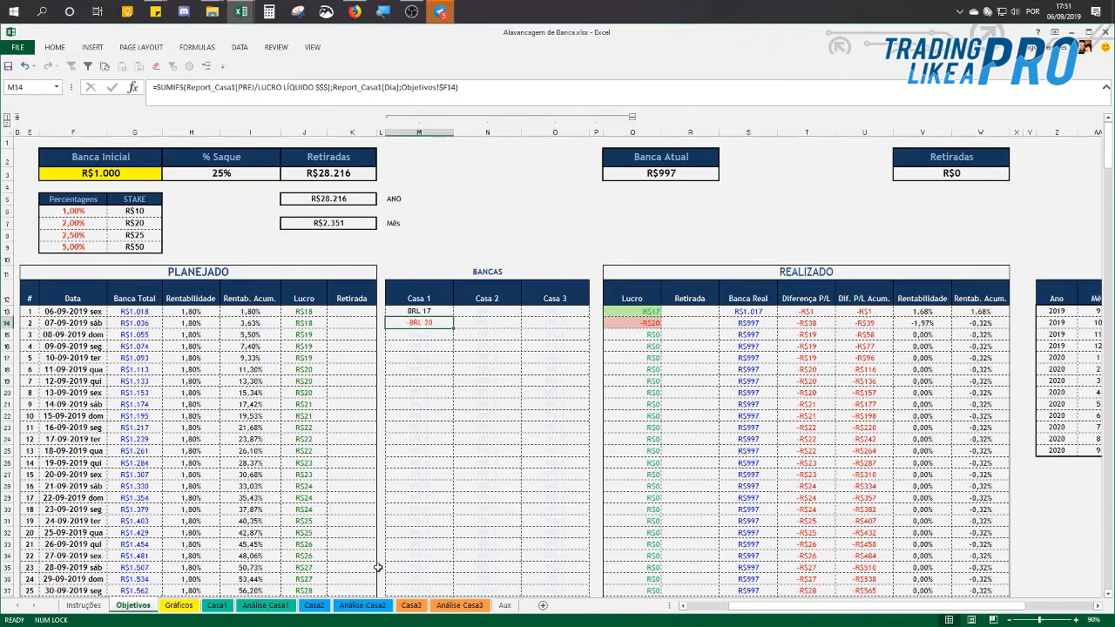
Step: Look over the Casa2 and Casa3 trade sheets, checking the first Casa3 trade's ESTRATÉGIA
{"action": "left_click", "coordinate": [317, 606]}
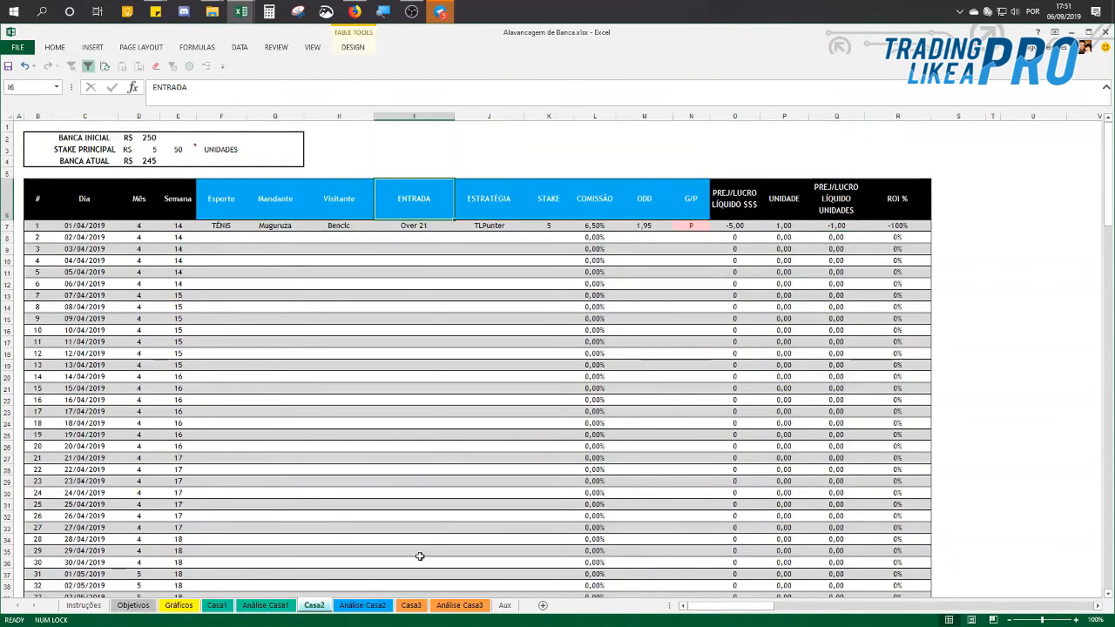
{"action": "left_click", "coordinate": [415, 606]}
{"action": "left_click", "coordinate": [138, 423]}
{"action": "left_click", "coordinate": [479, 228]}
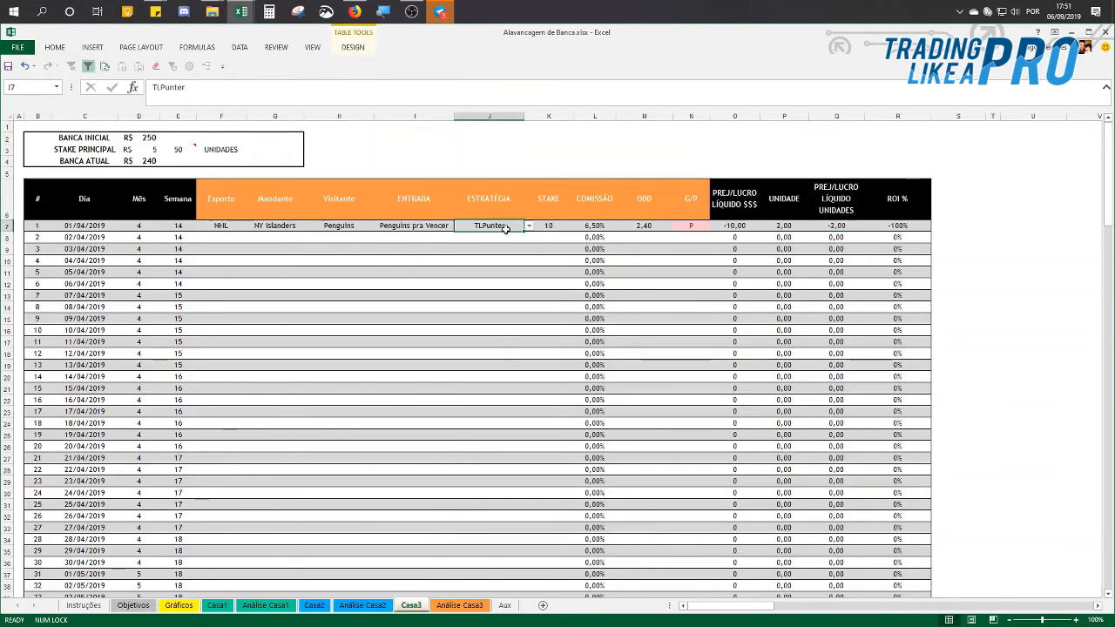
{"action": "left_click", "coordinate": [473, 341]}
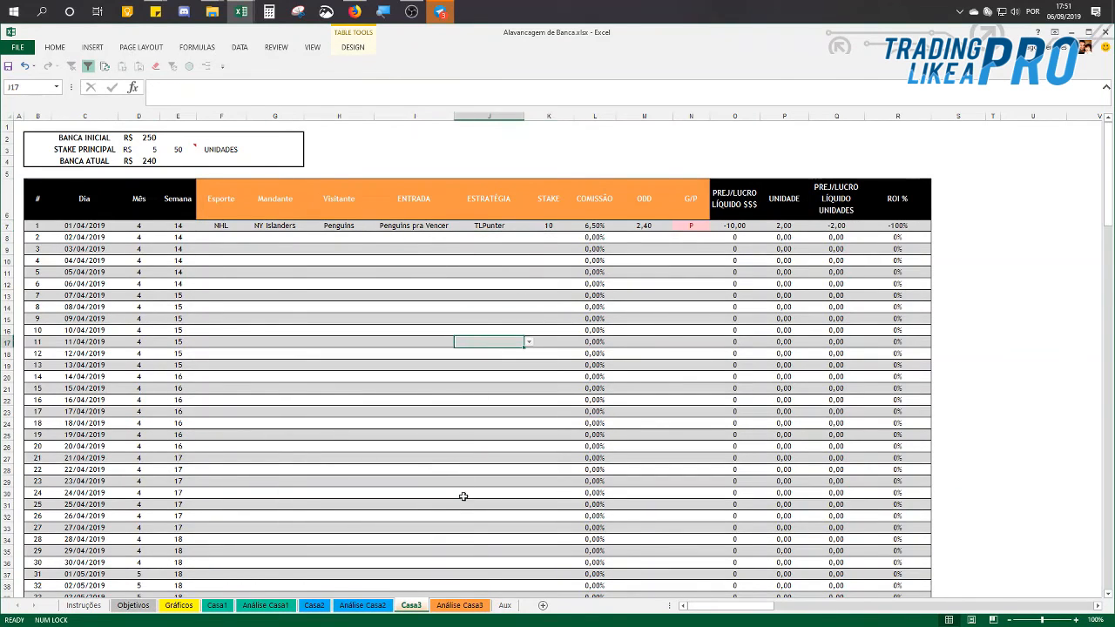
Step: On the Aux sheet, replace the Outro entry in the Cod Sistema list with BACK AO FAV
{"action": "left_click", "coordinate": [504, 606]}
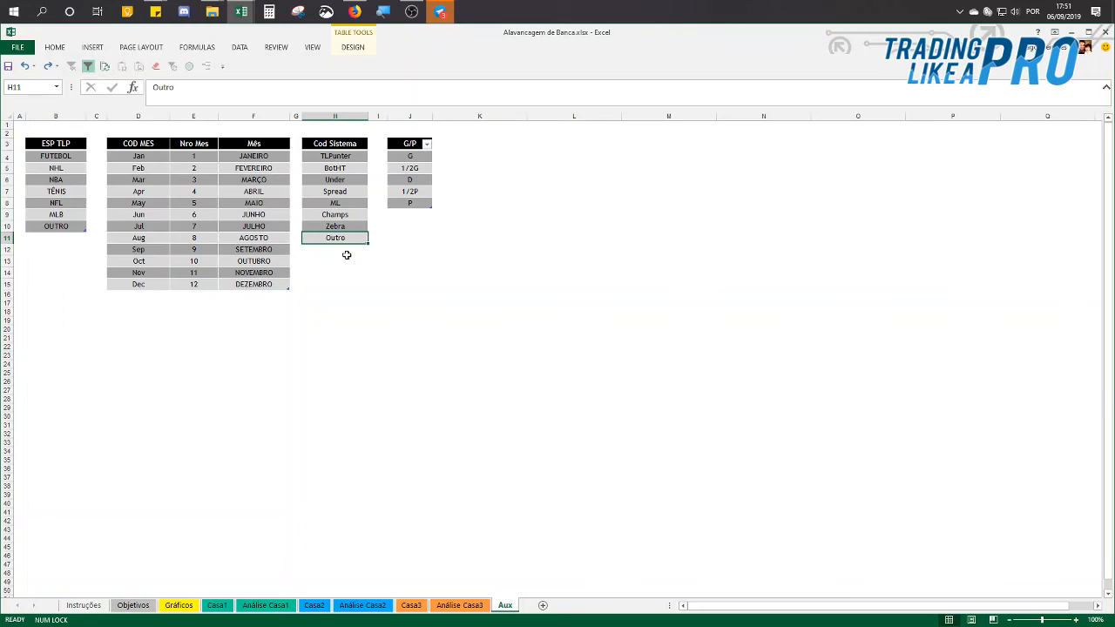
{"action": "type", "text": "BACK AO FAV"}
{"action": "key", "text": "Return"}
{"action": "left_click", "coordinate": [413, 253]}
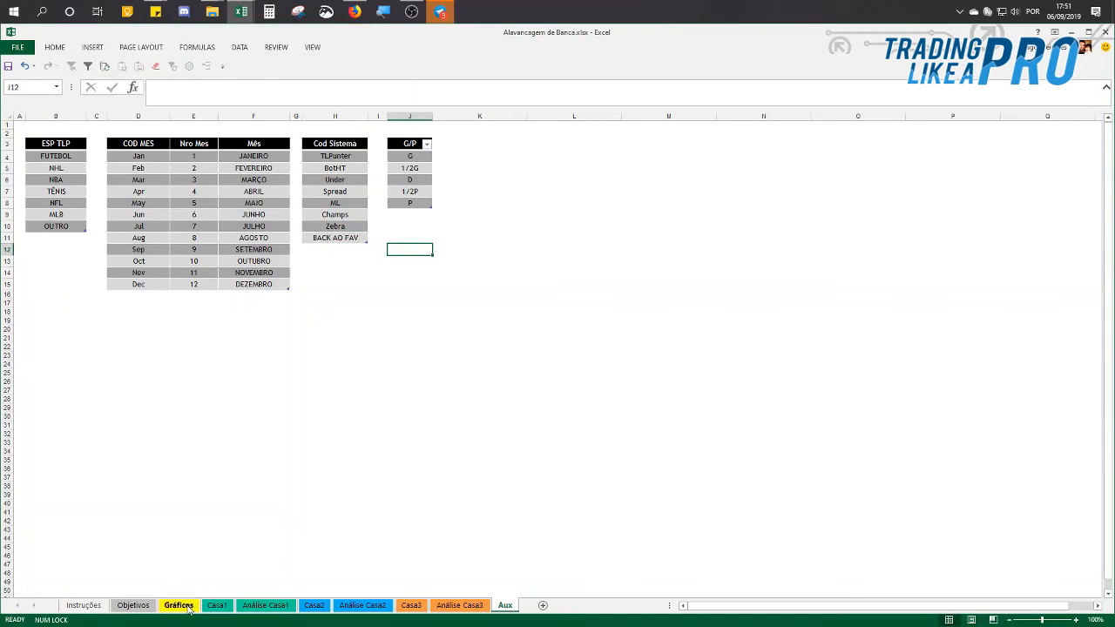
Step: On the Casa1 sheet, set the ESTRATÉGIA of trade 2 to BACK AO FAV
{"action": "left_click", "coordinate": [217, 605]}
{"action": "left_click", "coordinate": [515, 237]}
{"action": "left_click", "coordinate": [528, 237]}
{"action": "left_click", "coordinate": [503, 297]}
{"action": "left_click", "coordinate": [512, 267]}
{"action": "left_click", "coordinate": [492, 241]}
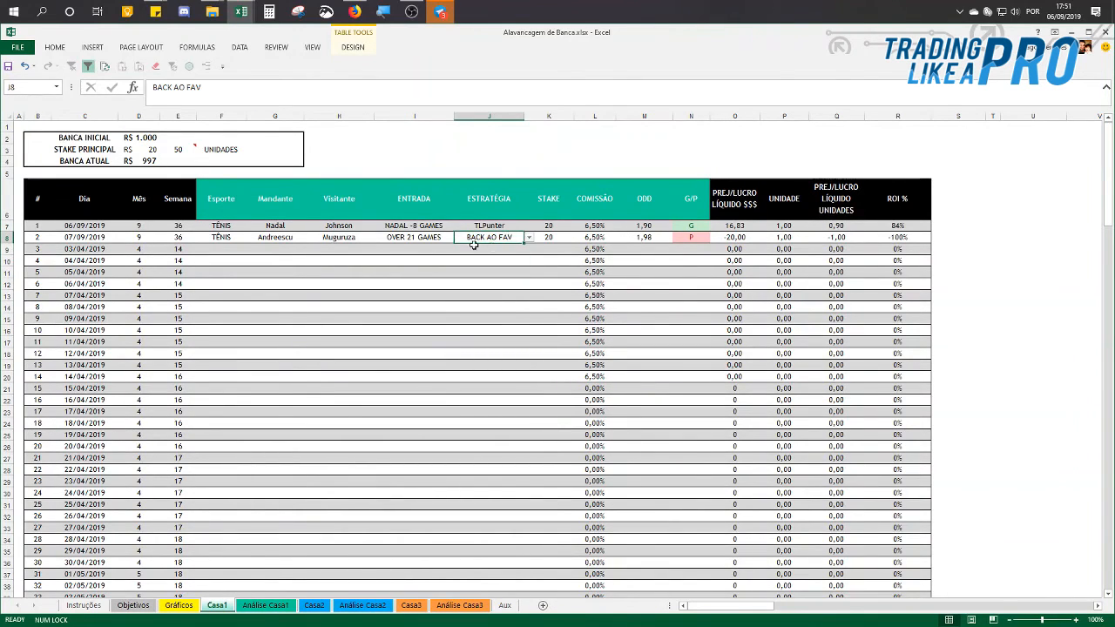